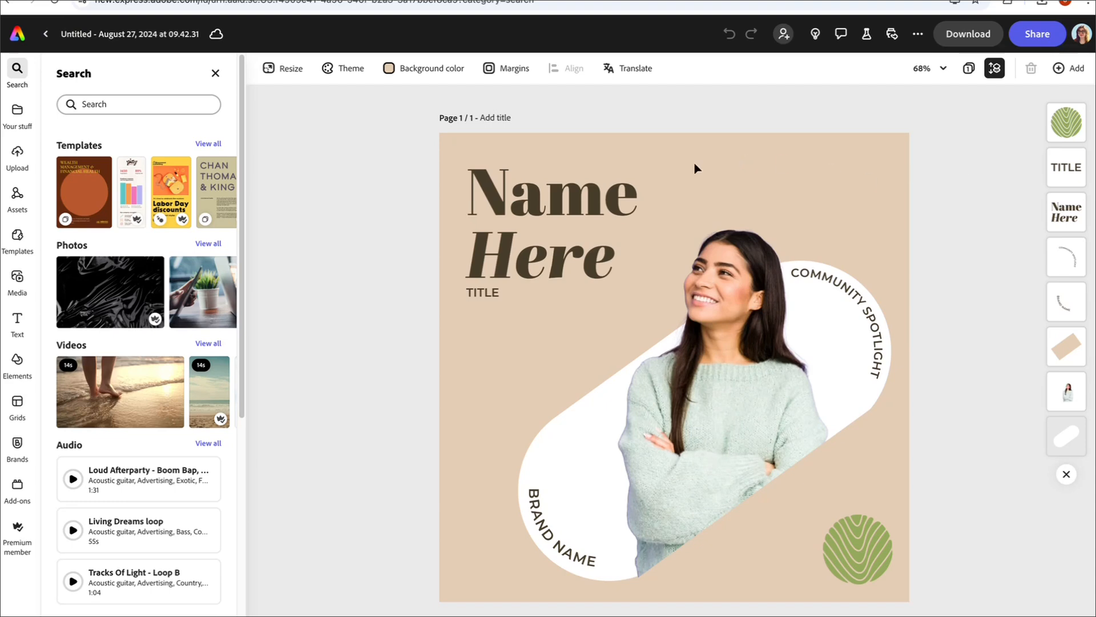
Step: Close the search results and the Text panel so only the spotlight design shows
left_click(216, 73)
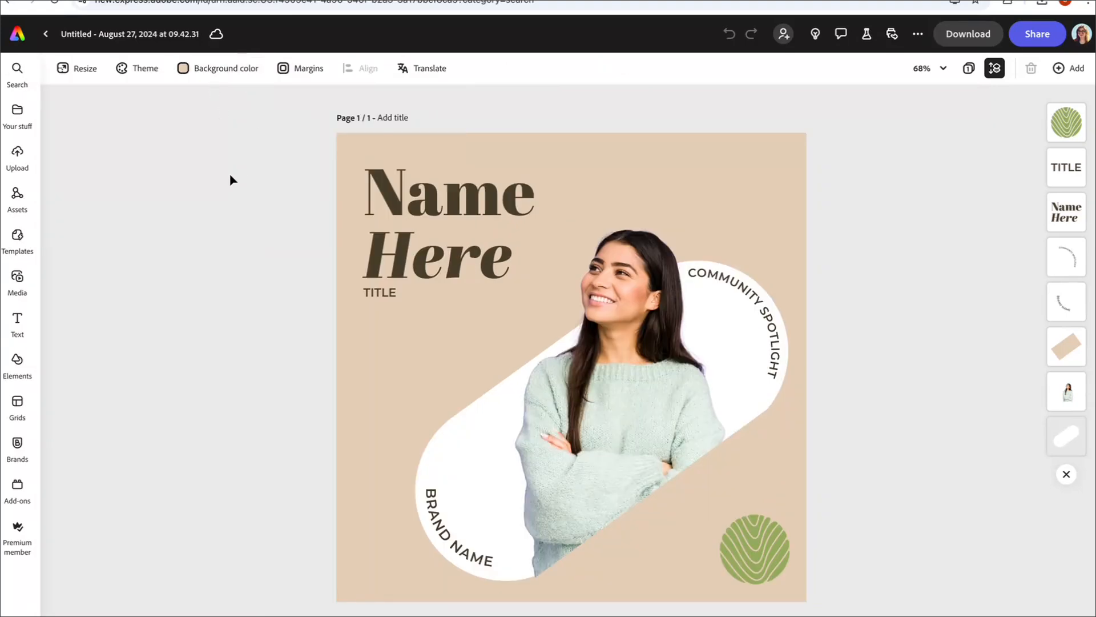
left_click(503, 212)
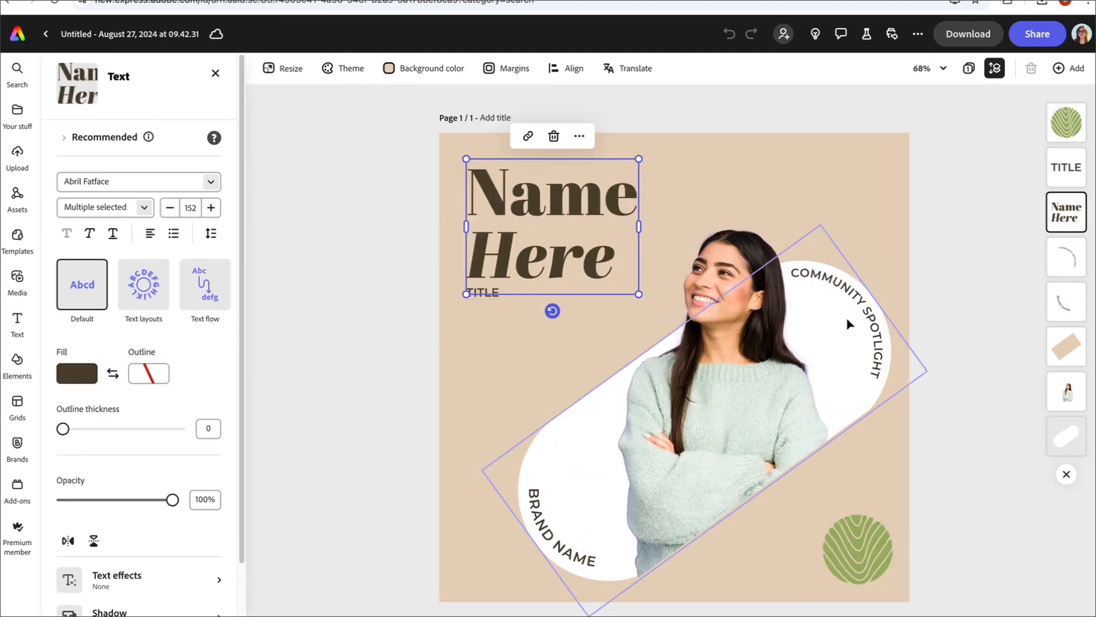
left_click(215, 73)
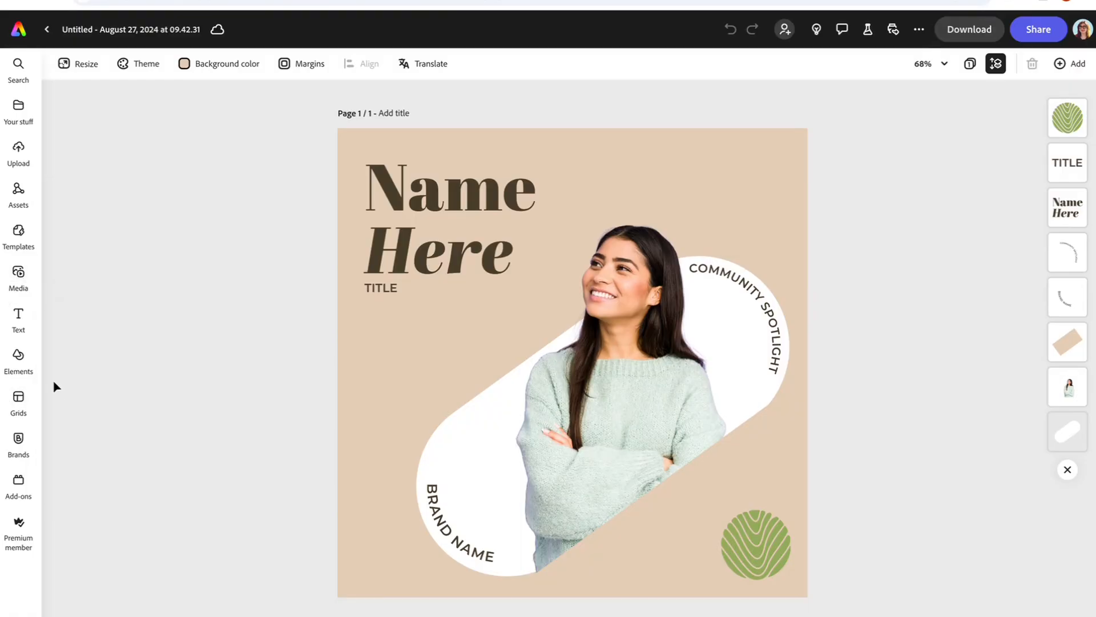
Step: Open the Clover Cat Cafe brand kit and make the page background its cream colour
left_click(18, 438)
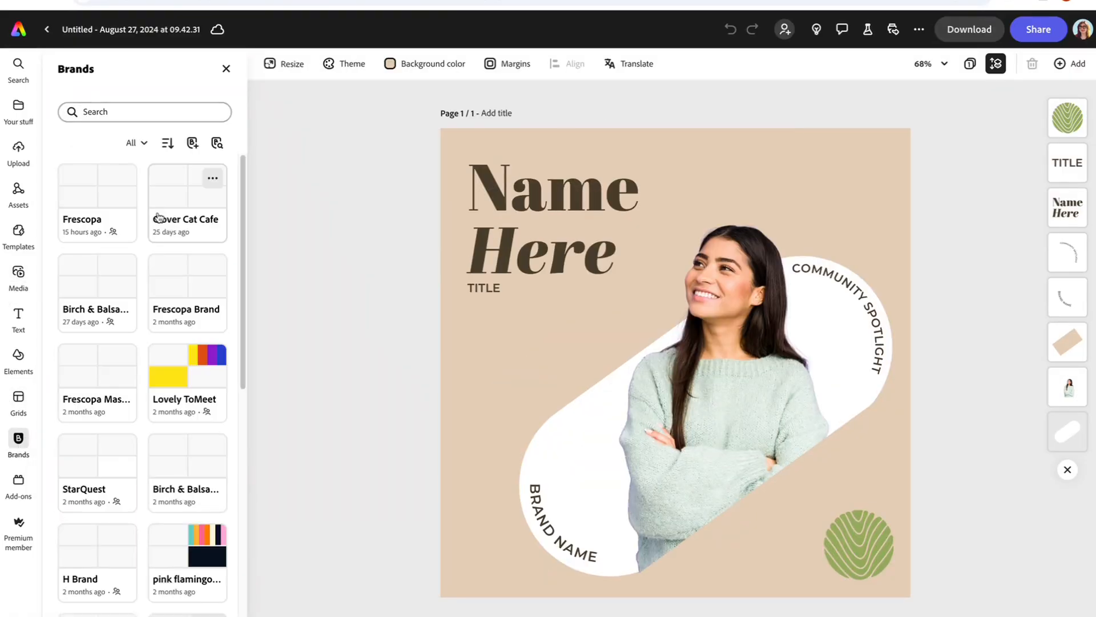
left_click(159, 217)
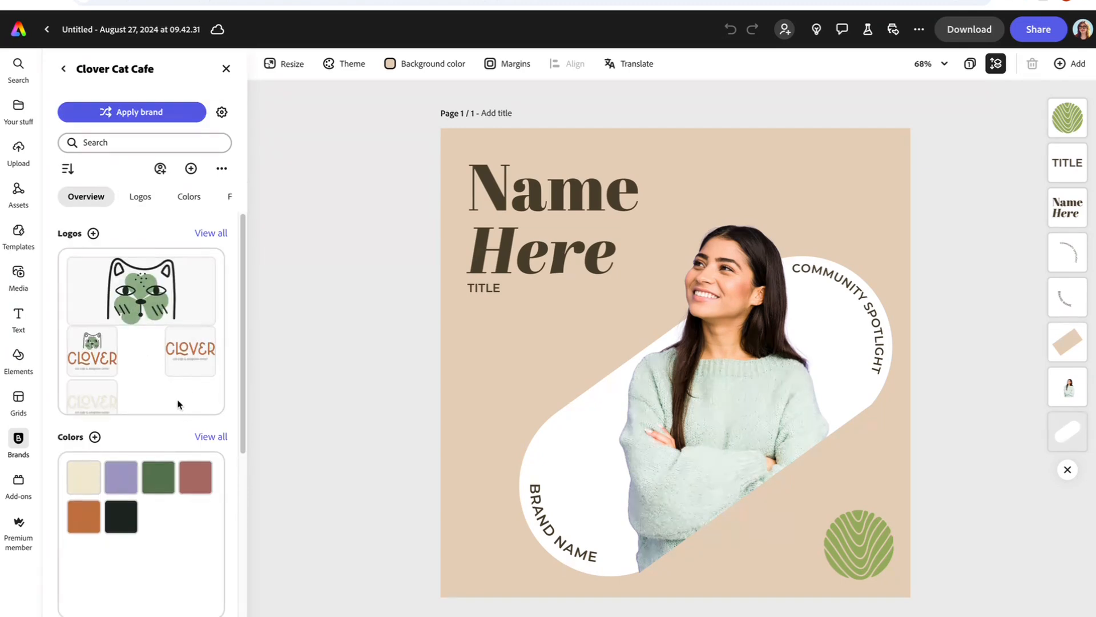
scroll(179, 406, "down", 6)
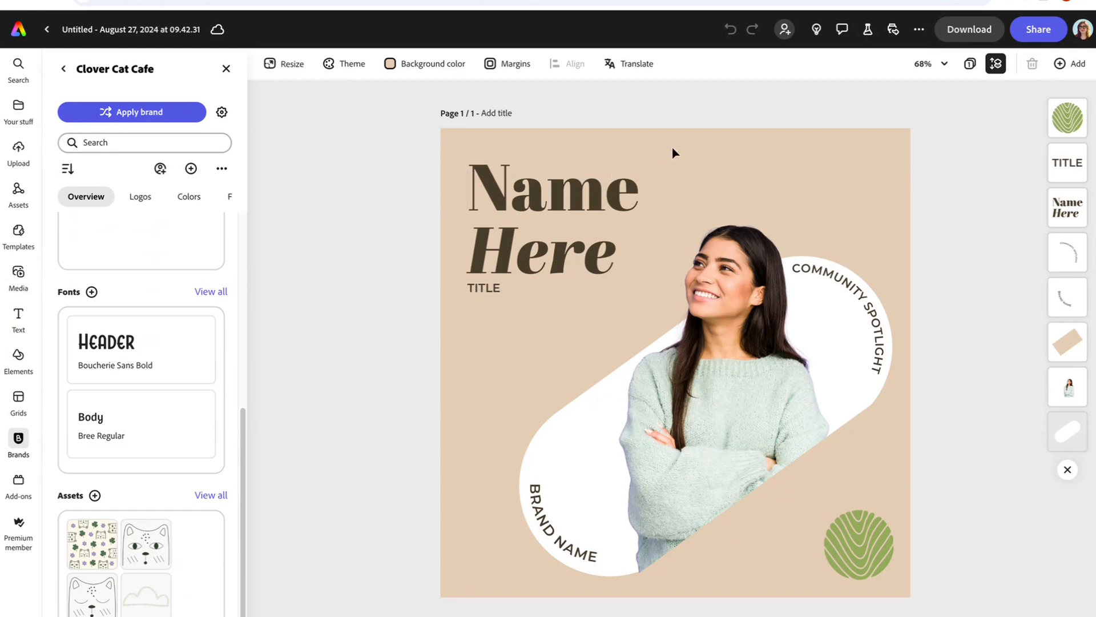
left_click(420, 63)
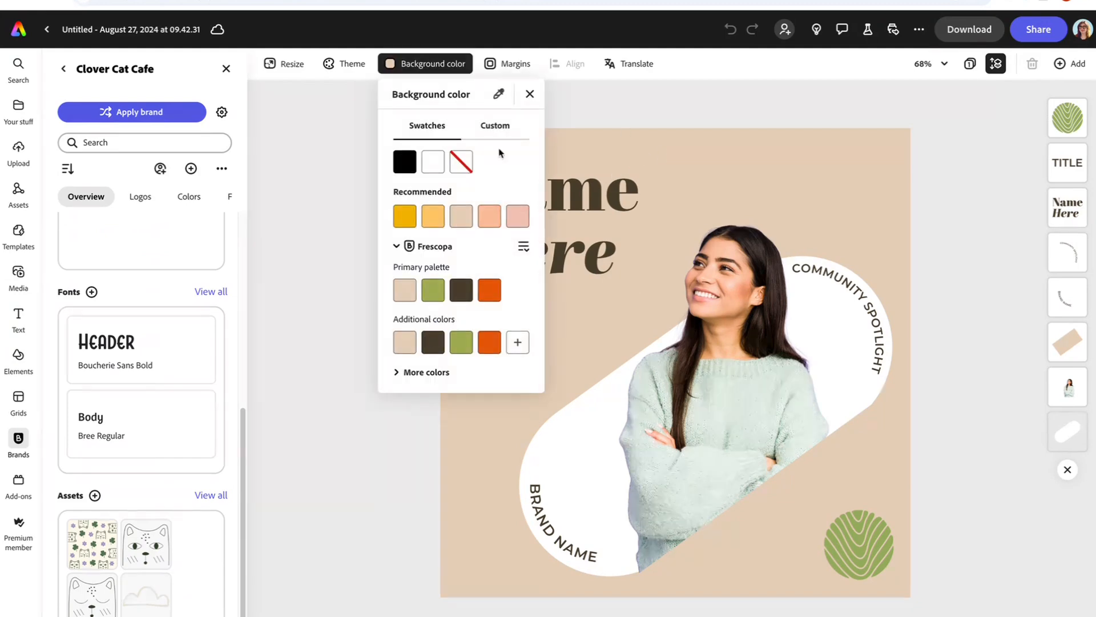
left_click(524, 247)
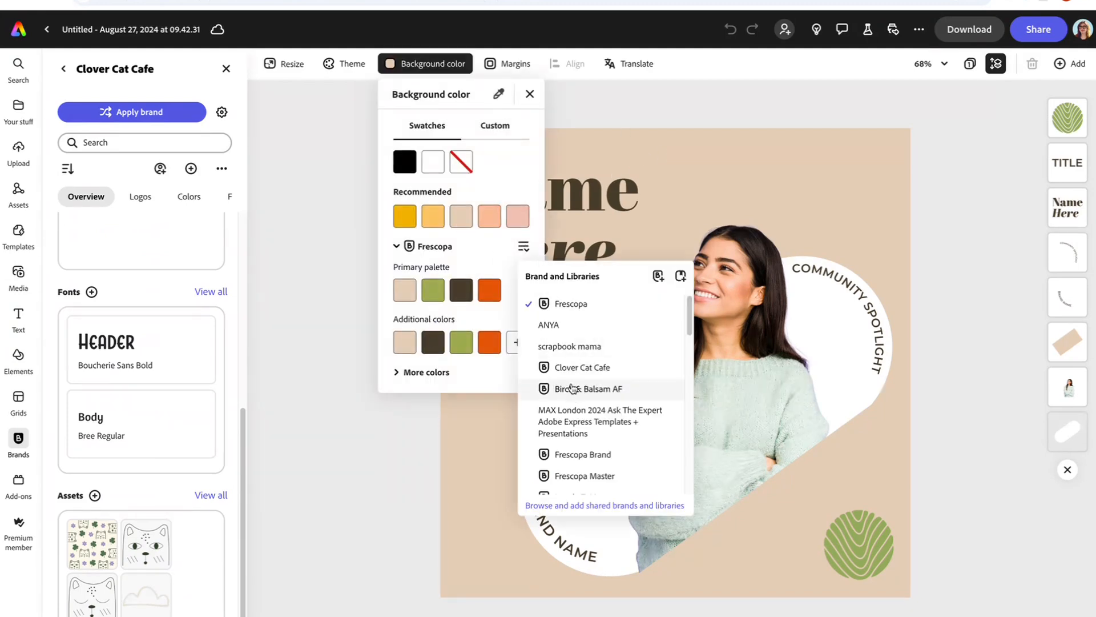
left_click(570, 369)
left_click(409, 325)
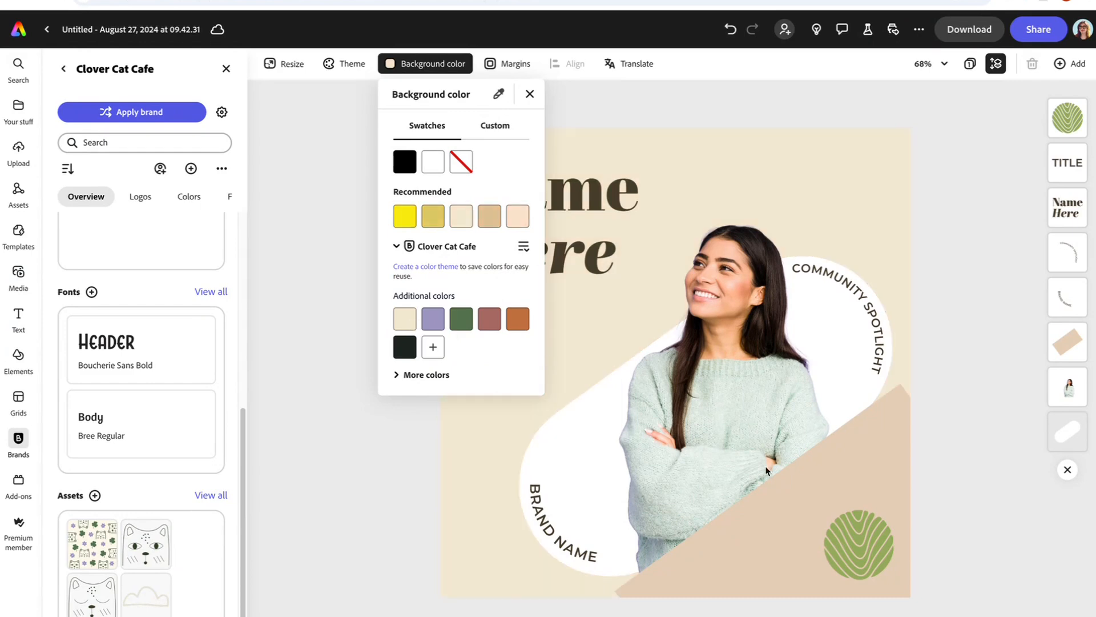
Step: Fill the tan diagonal shape with the brand cream, then begin editing the Name Here heading
left_click(756, 533)
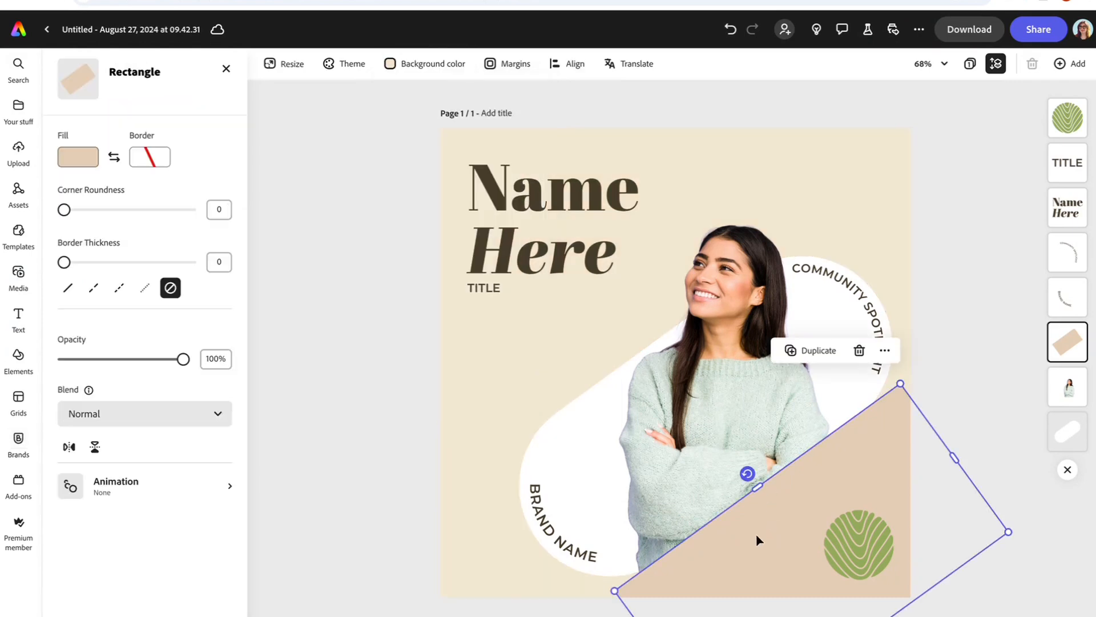
left_click(77, 156)
left_click(126, 256)
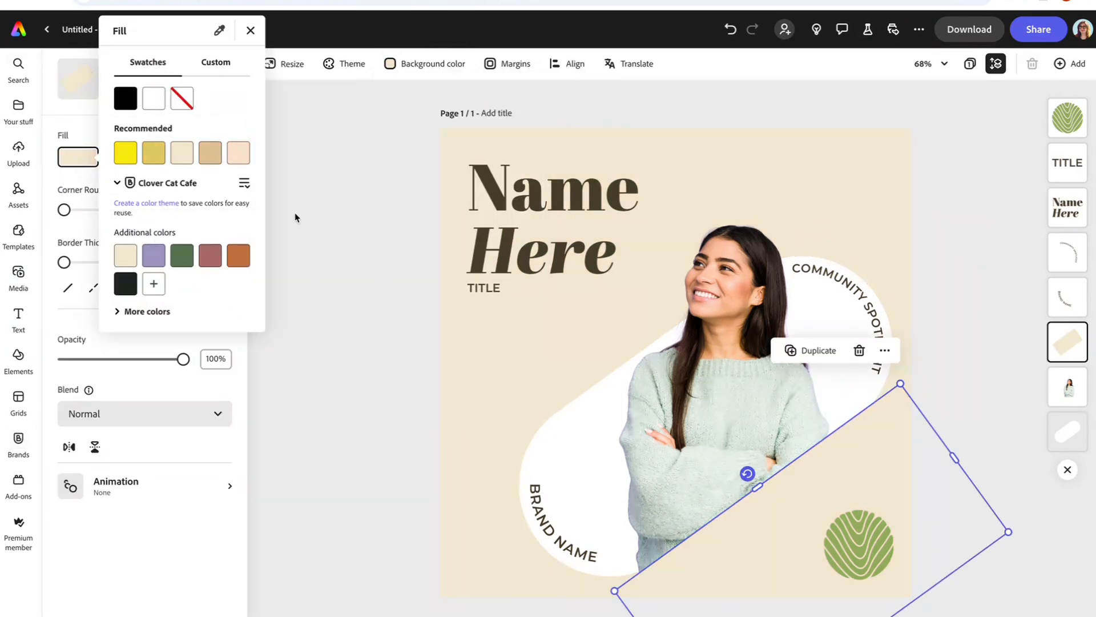
left_click(357, 266)
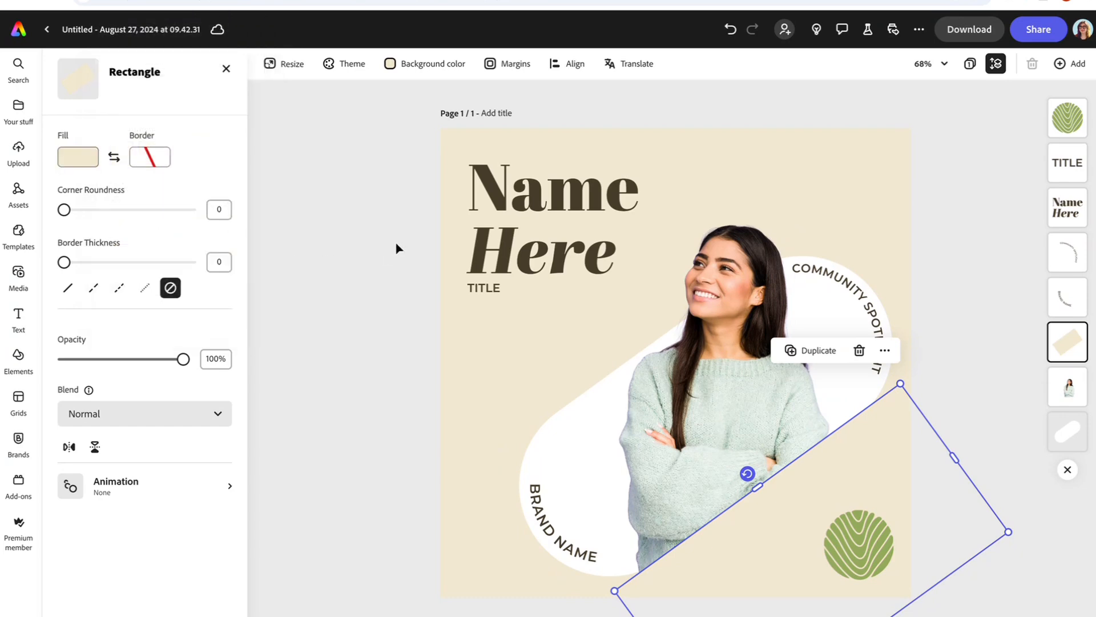
left_click(524, 205)
left_click(558, 262)
left_click_drag(616, 255, 480, 171)
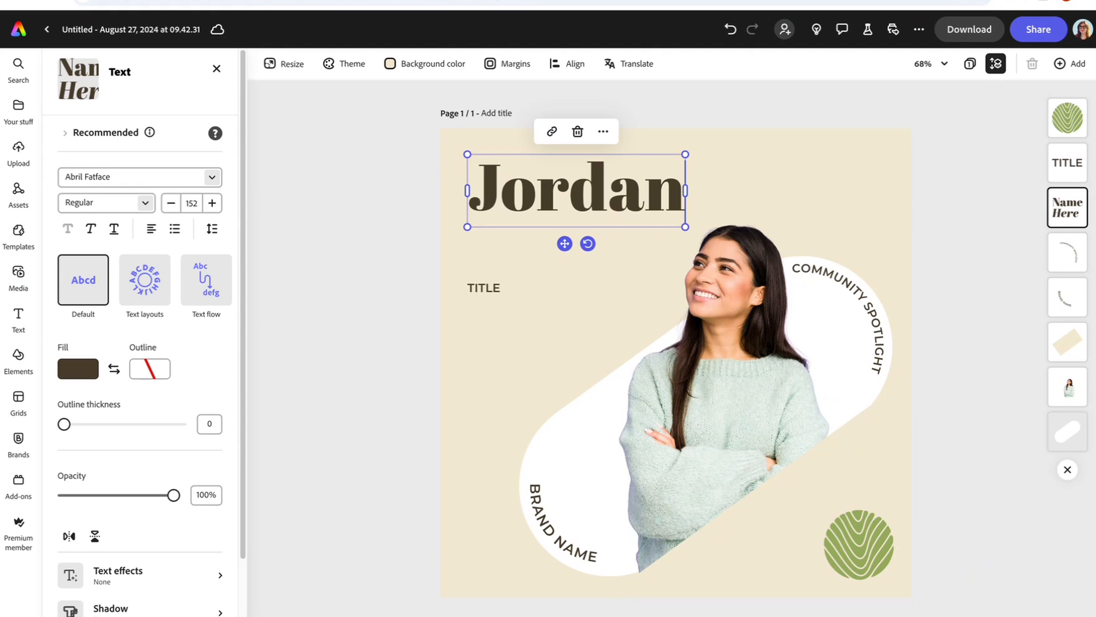
key("Return")
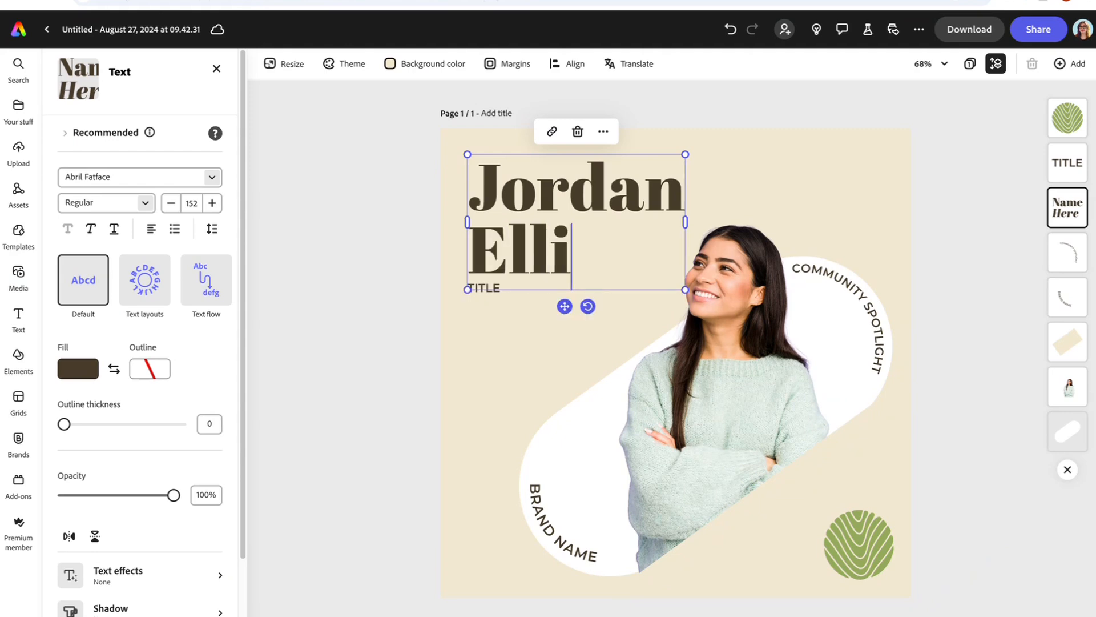
Step: Set the name in Clover Cat Cafe's Boucherie Sans Bold font and colour it green
left_click(212, 177)
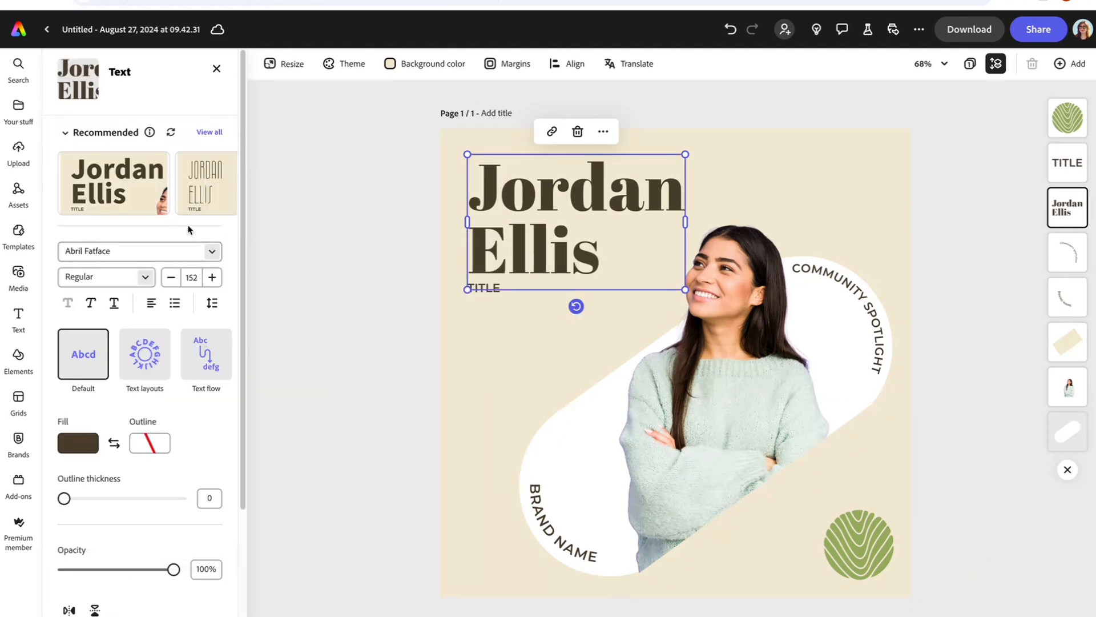
left_click(211, 251)
left_click(274, 290)
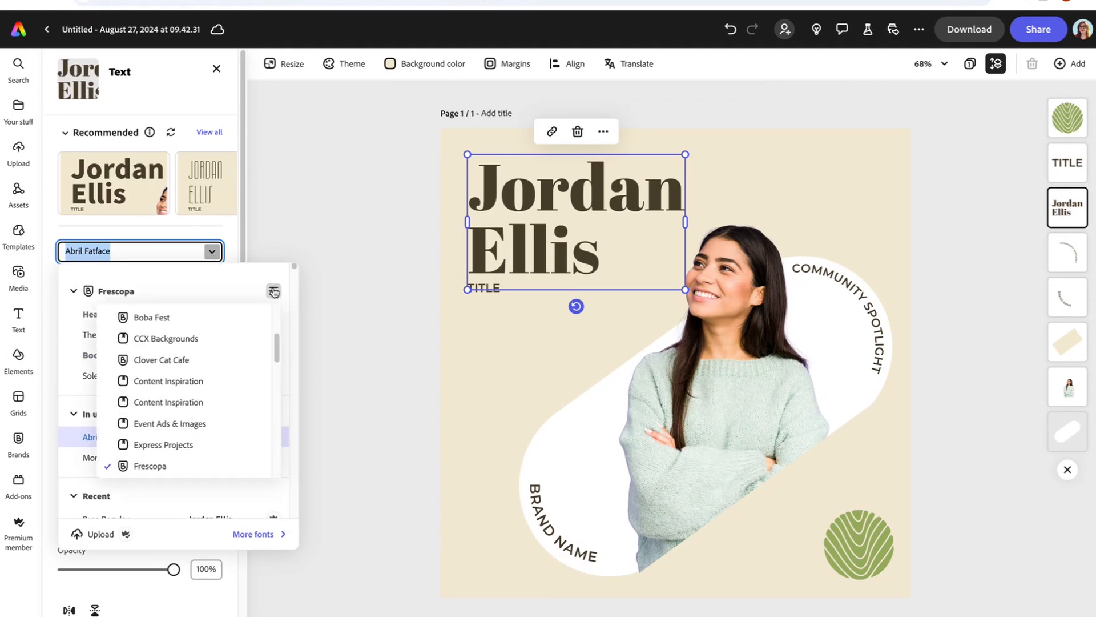
left_click(183, 359)
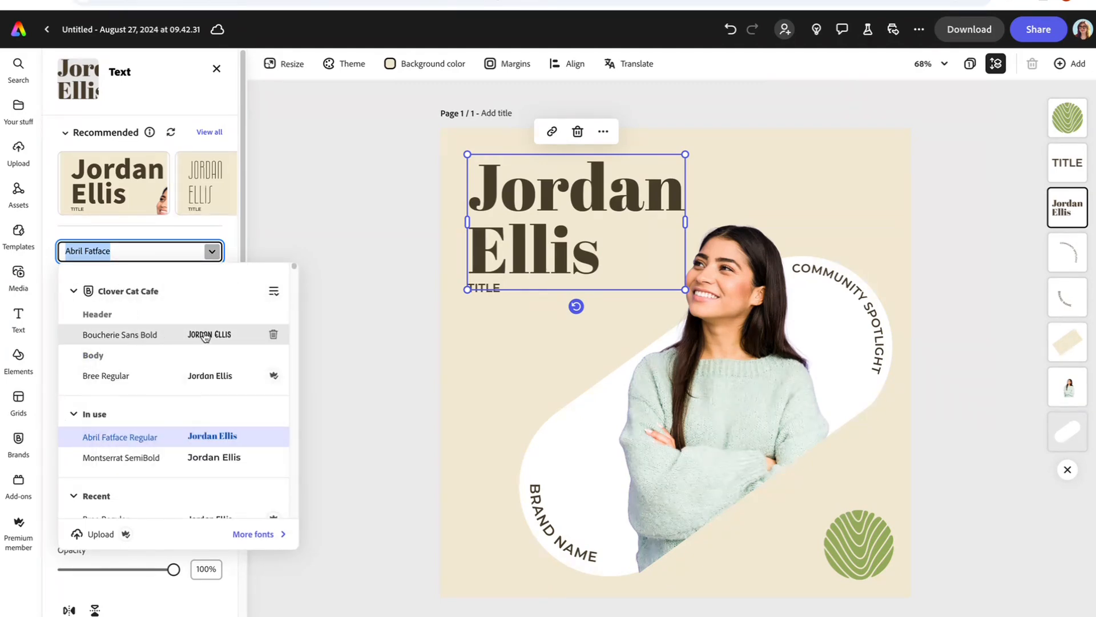
left_click(184, 336)
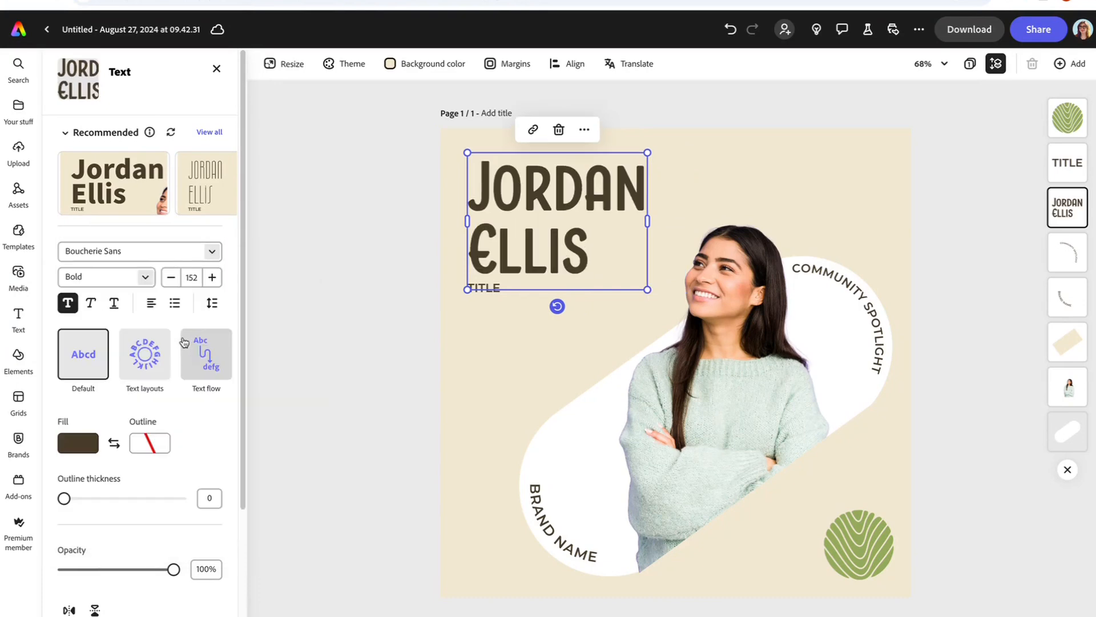
left_click(80, 444)
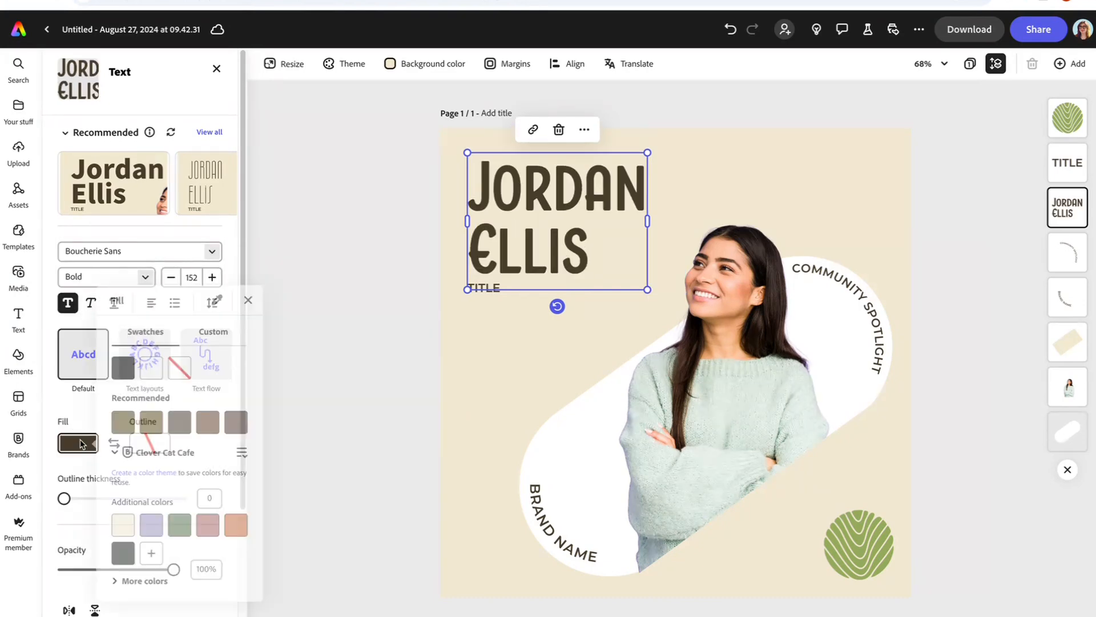
left_click(182, 525)
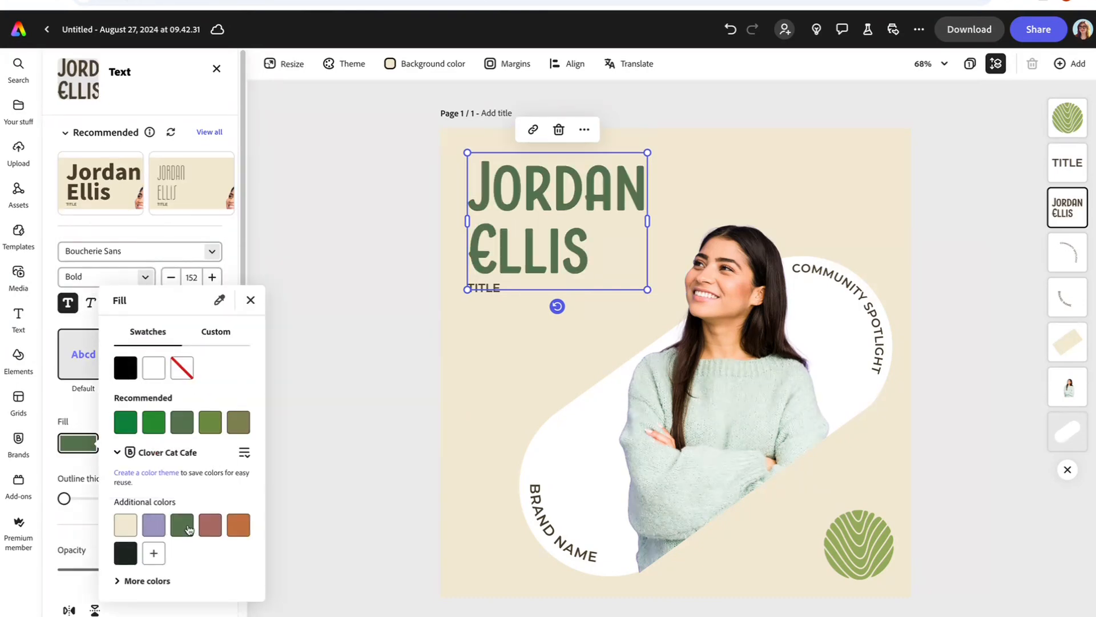
left_click(374, 372)
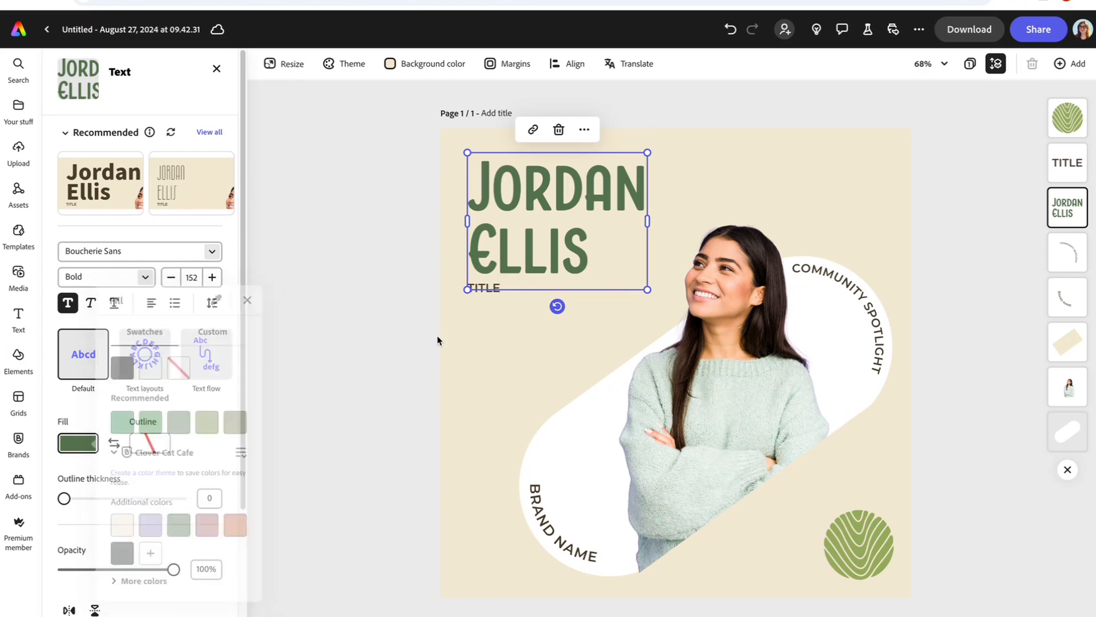
left_click(486, 289)
Step: Replace the TITLE line with 'CAFE MANAGER', correcting the typo
double_click(490, 293)
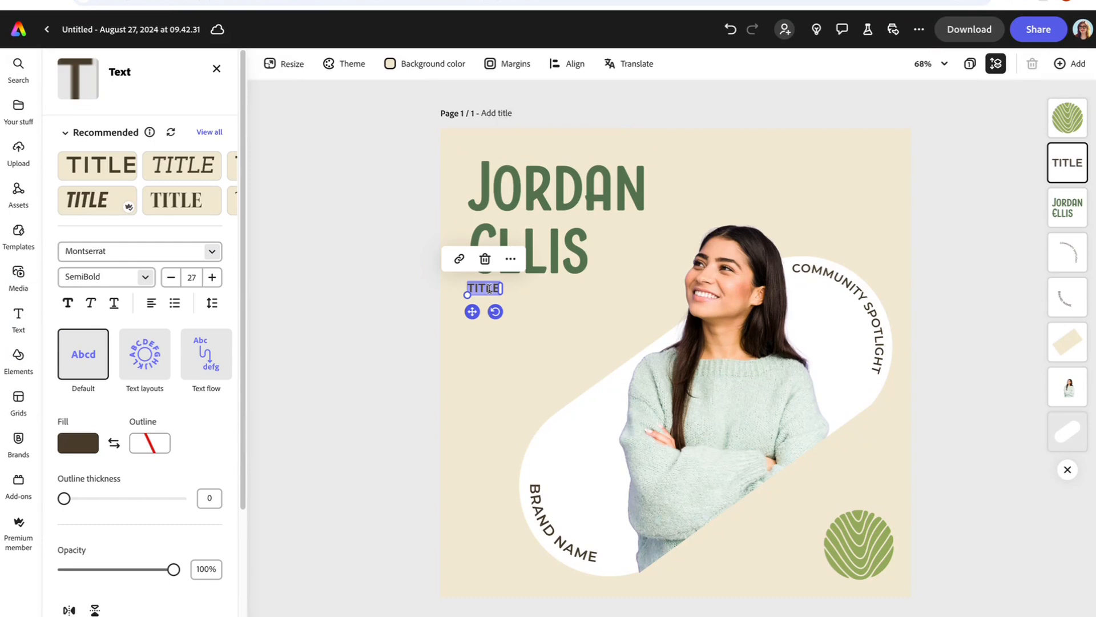
type("CAFE")
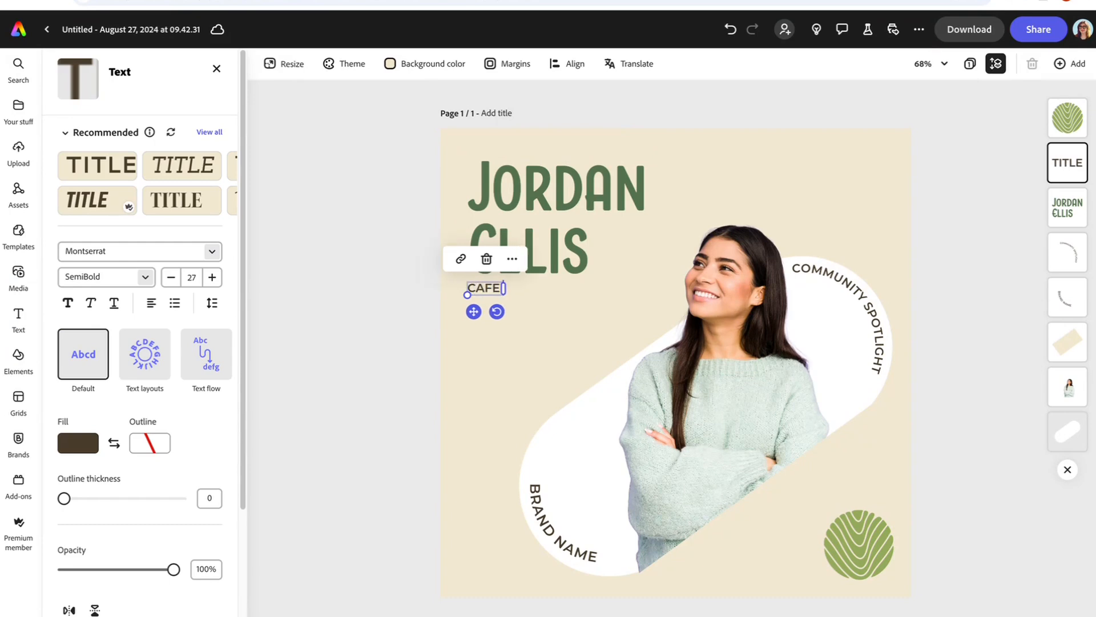
type(" MANAGHE")
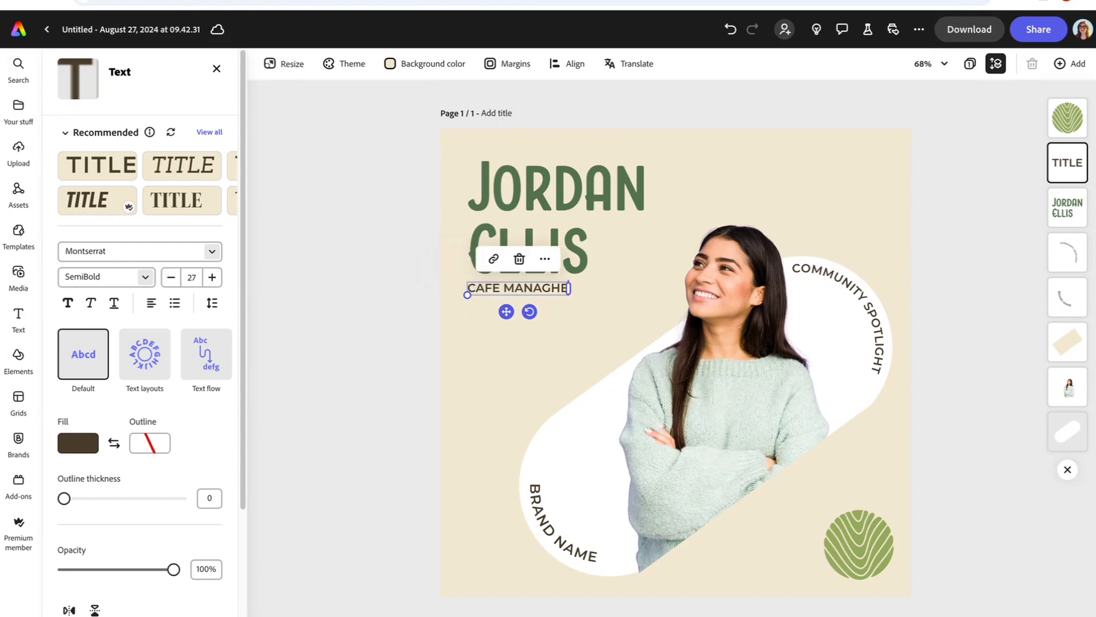
key("BackSpace")
key("BackSpace")
type("ER")
Step: Set CAFE MANAGER in Bree Regular with a rose fill
left_click(212, 252)
left_click(138, 375)
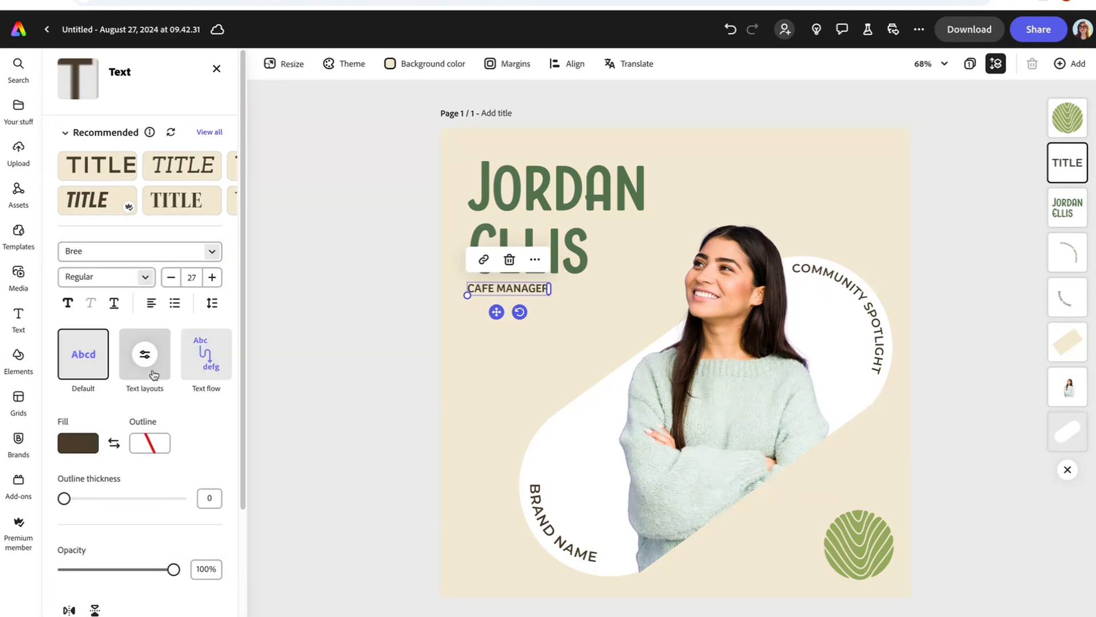
left_click(96, 451)
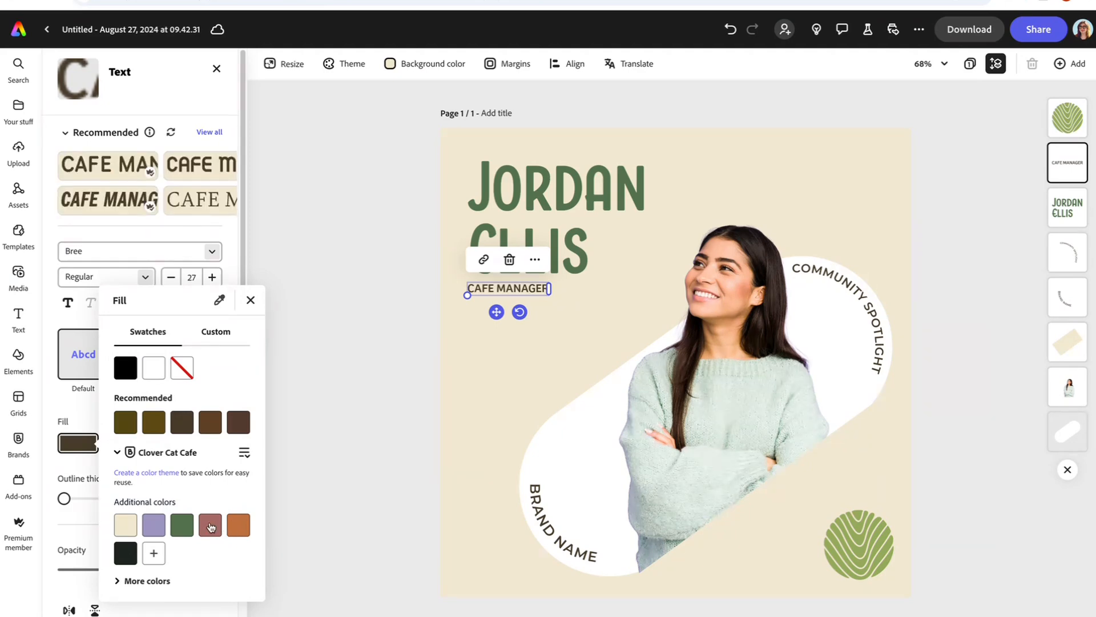
left_click(211, 525)
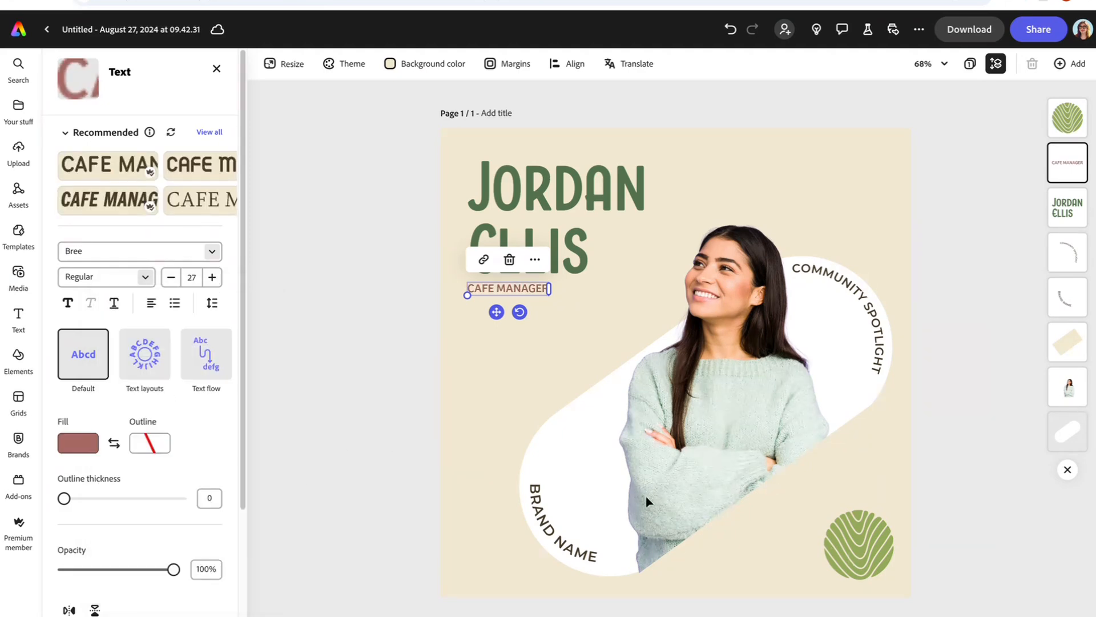
left_click(585, 415)
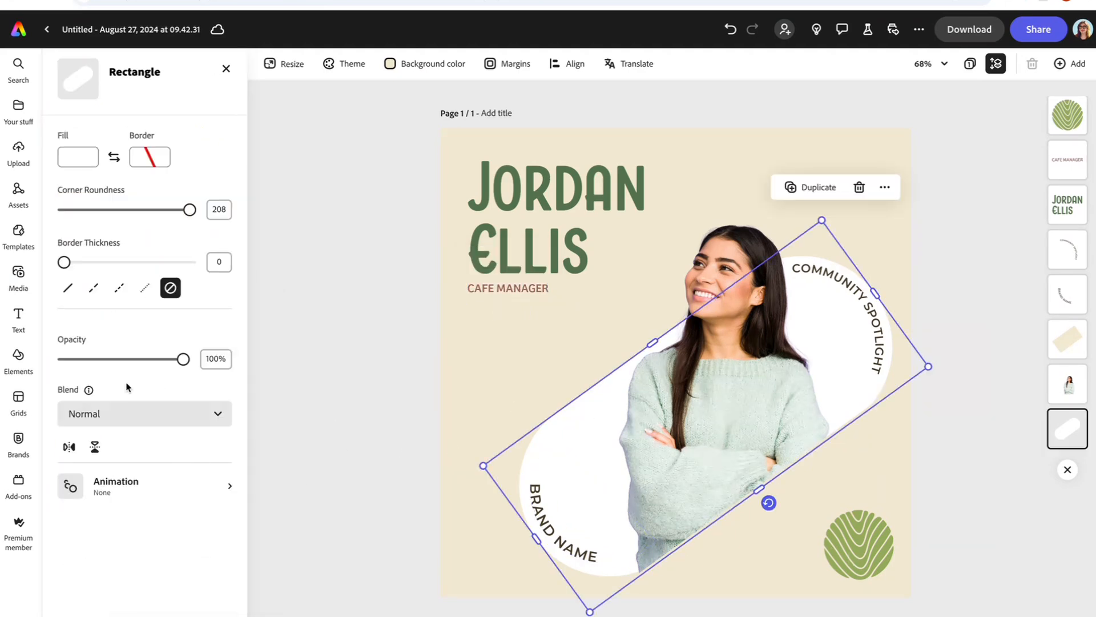
Step: Fill the white rounded shape rose and colour the COMMUNITY SPOTLIGHT curved text cream
left_click(78, 156)
left_click(217, 261)
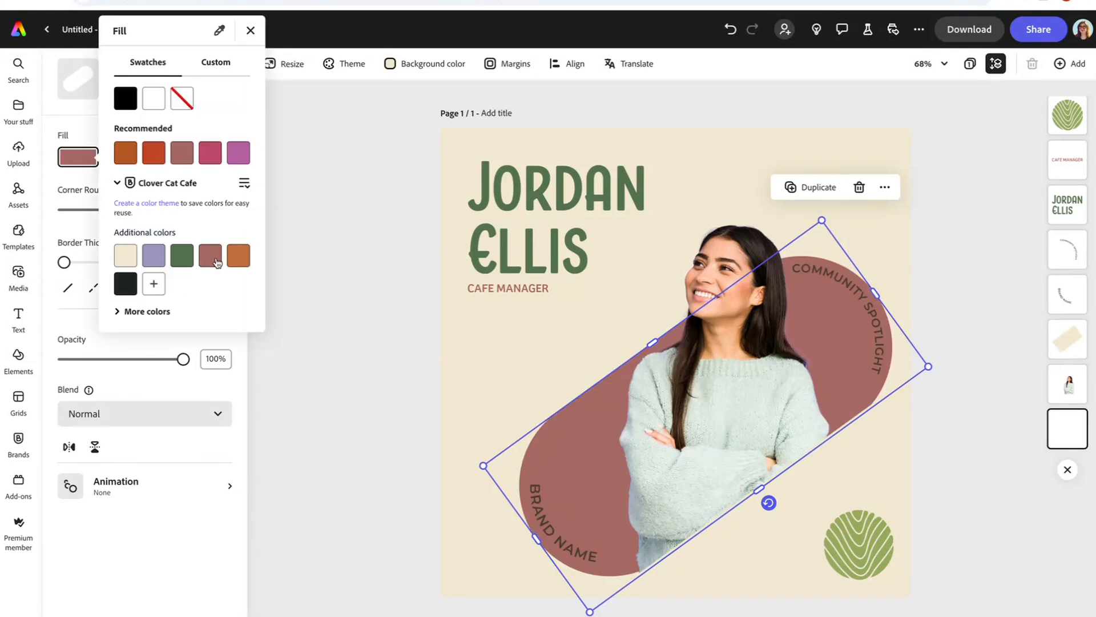
left_click(835, 284)
left_click(837, 283)
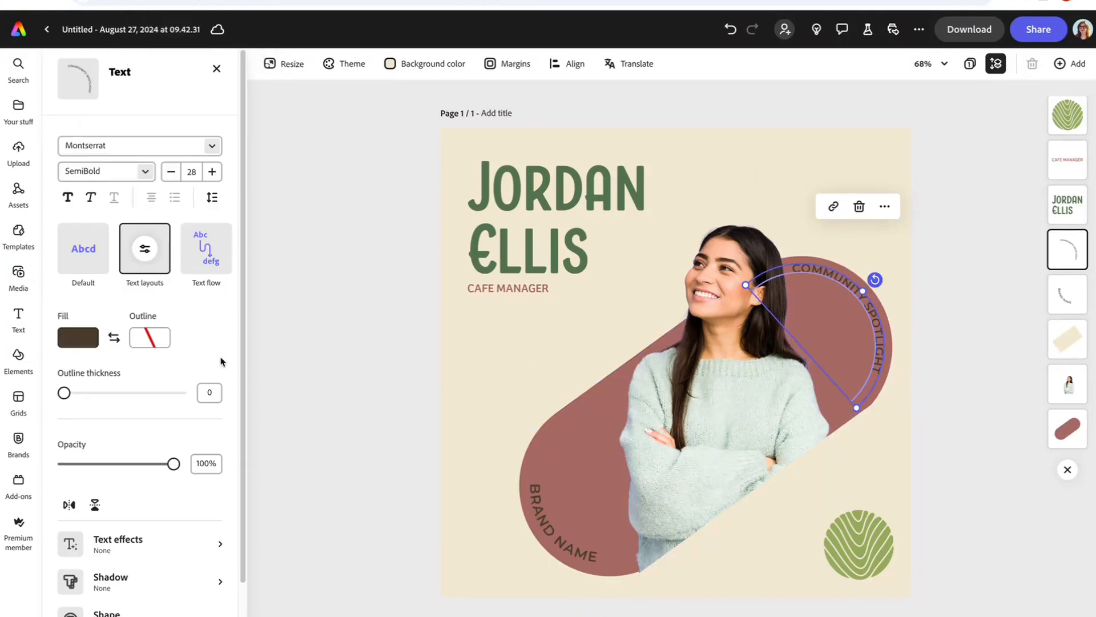
left_click(84, 450)
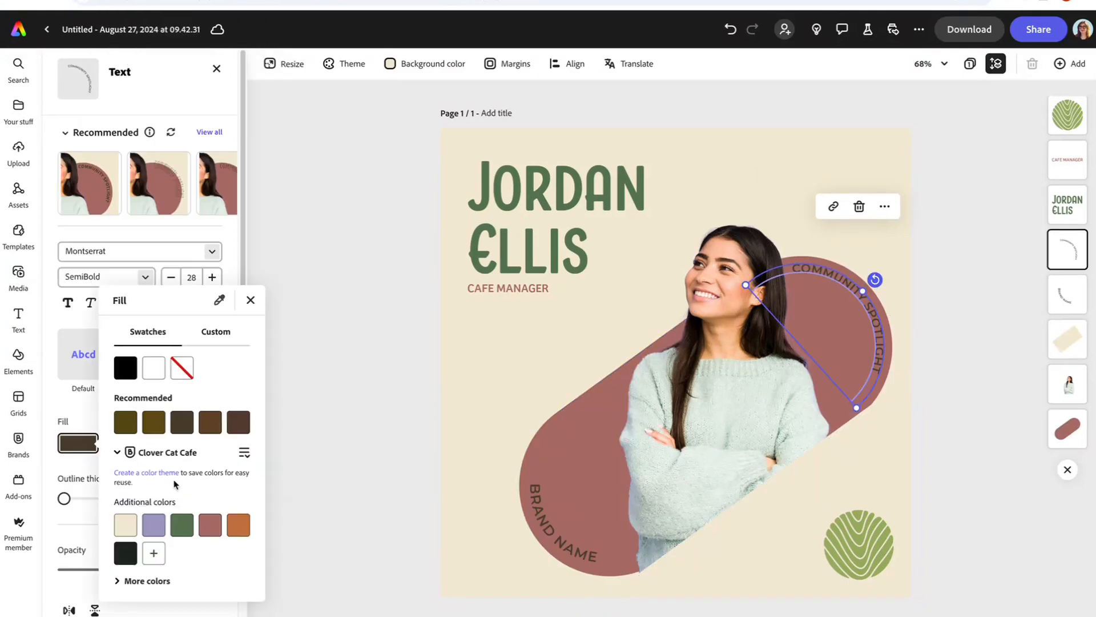
left_click(127, 524)
Step: Colour the BRAND NAME curved text the brand cream
left_click(546, 519)
left_click(546, 519)
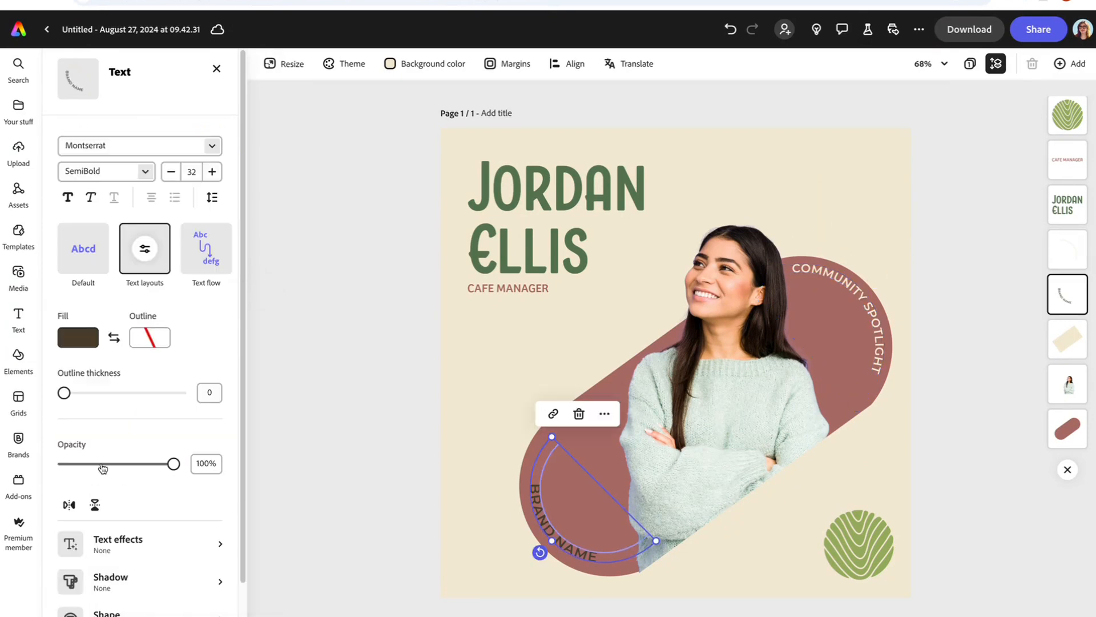
left_click(76, 449)
left_click(125, 524)
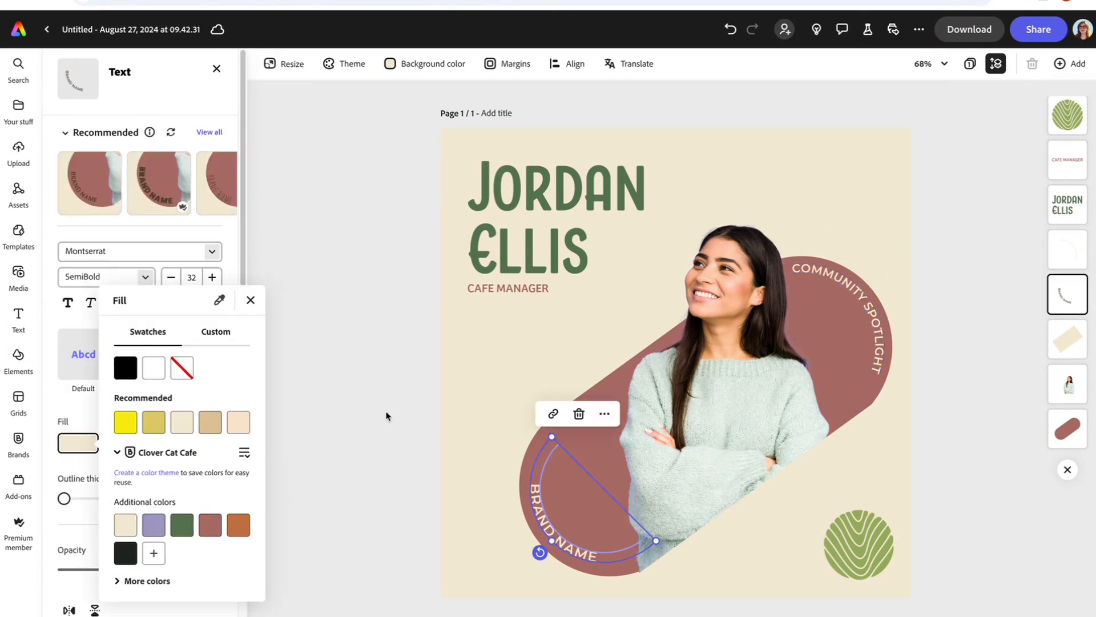
left_click(363, 391)
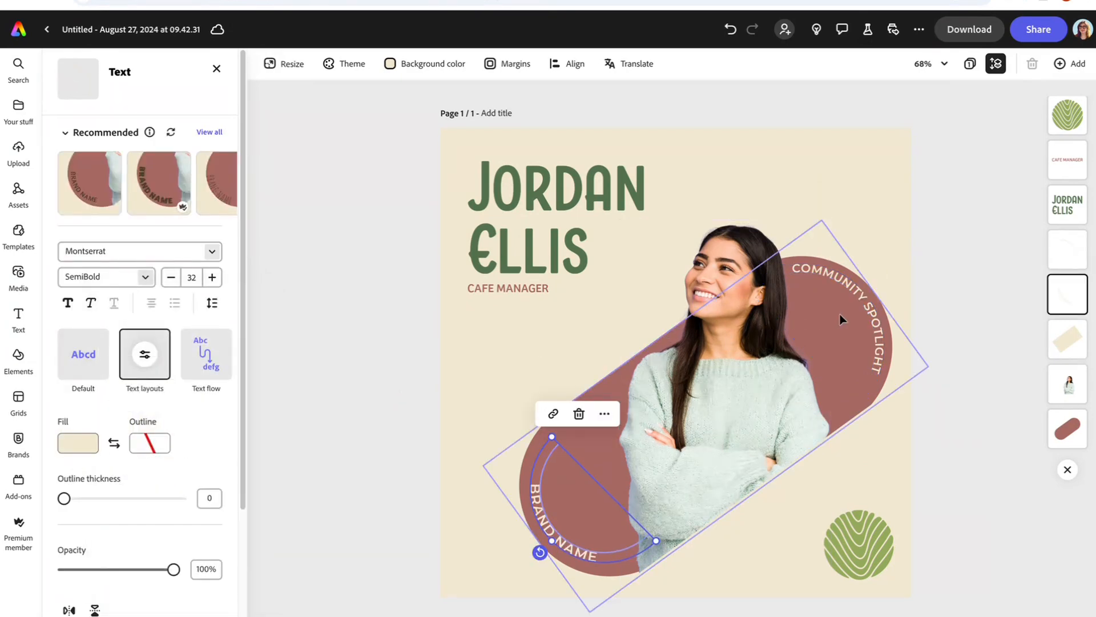
left_click(855, 300)
left_click(856, 298)
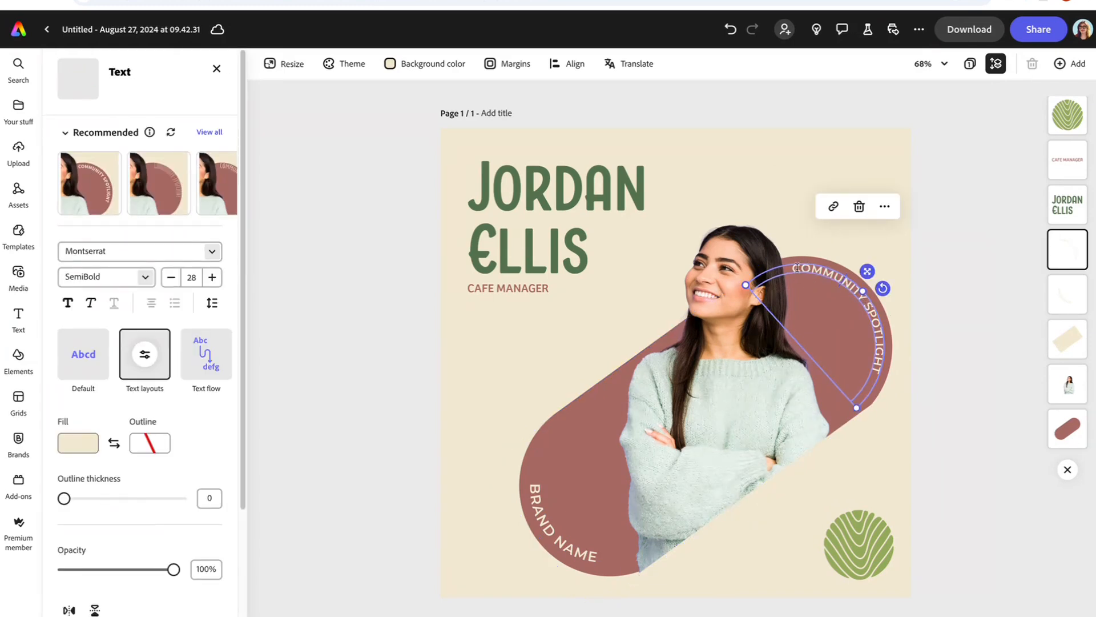
Step: Change COMMUNITY to EMPLOYEE so the upper curve reads EMPLOYEE SPOTLIGHT
left_click_drag(797, 268, 873, 286)
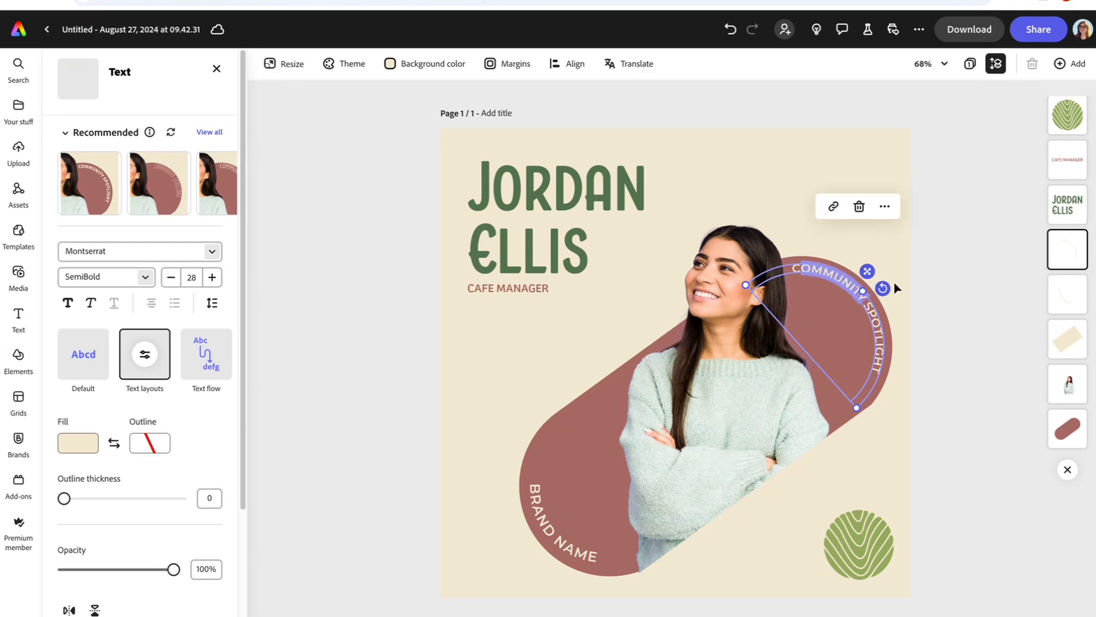
key("BackSpace")
type("EMPLOYEE")
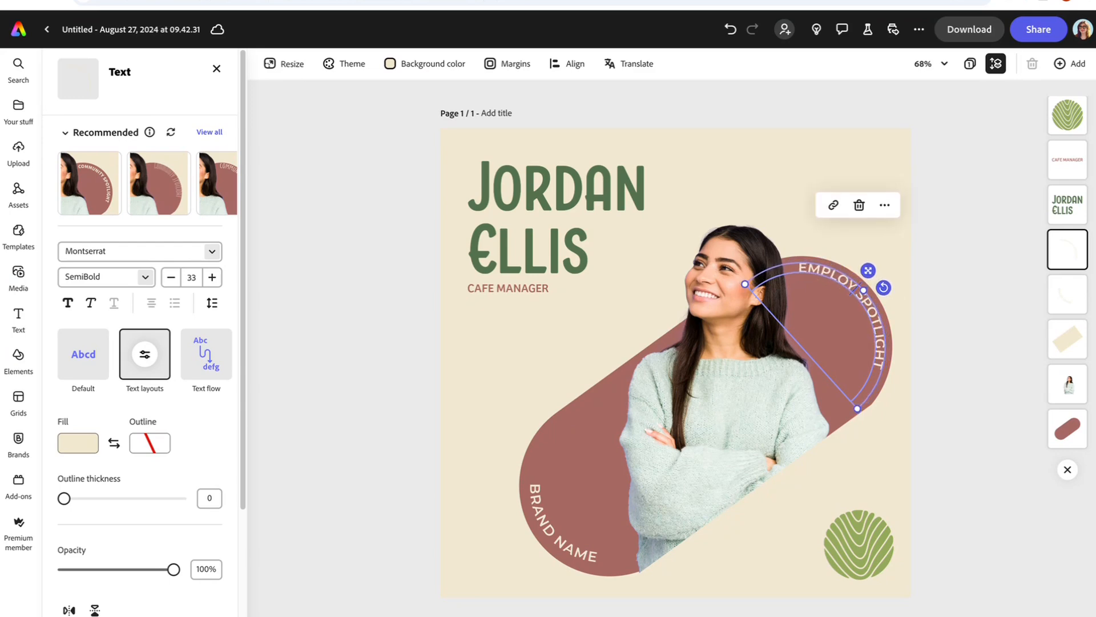
Step: Replace BRAND NAME on the lower curve with 'CLOVER CAT CAFE', fixing the typos
left_click(550, 528)
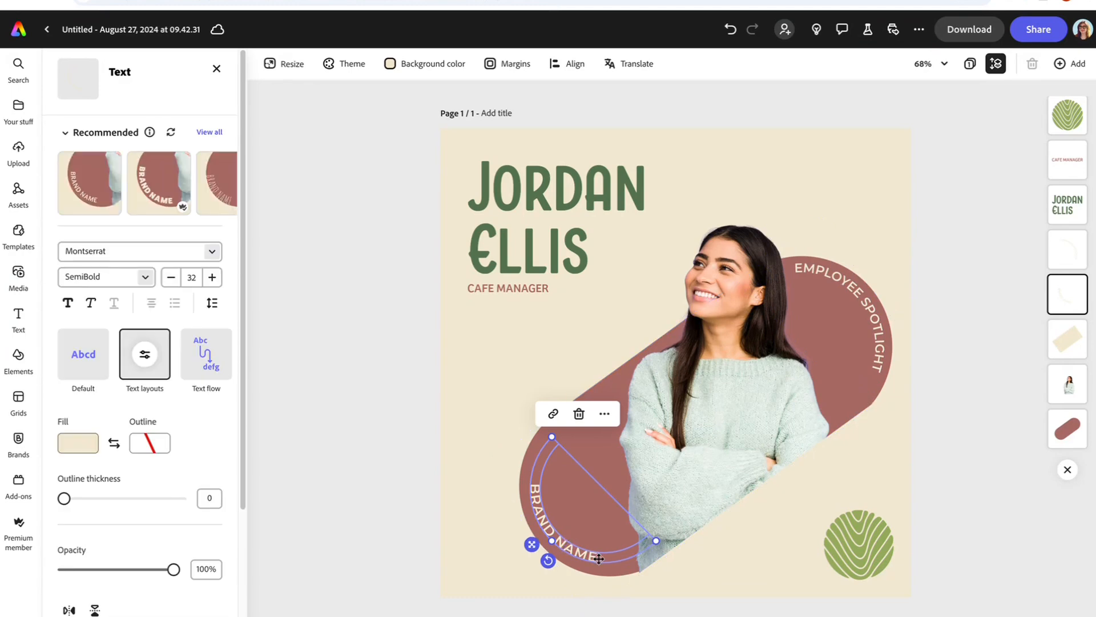
left_click_drag(592, 554, 521, 497)
type("BE")
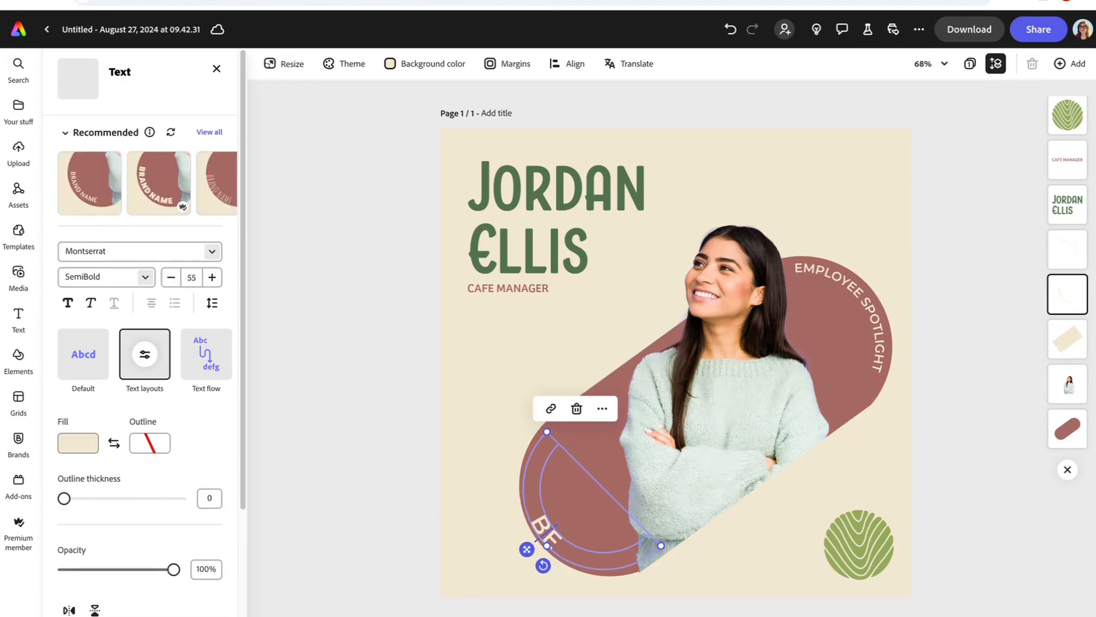
key("BackSpace")
key("BackSpace")
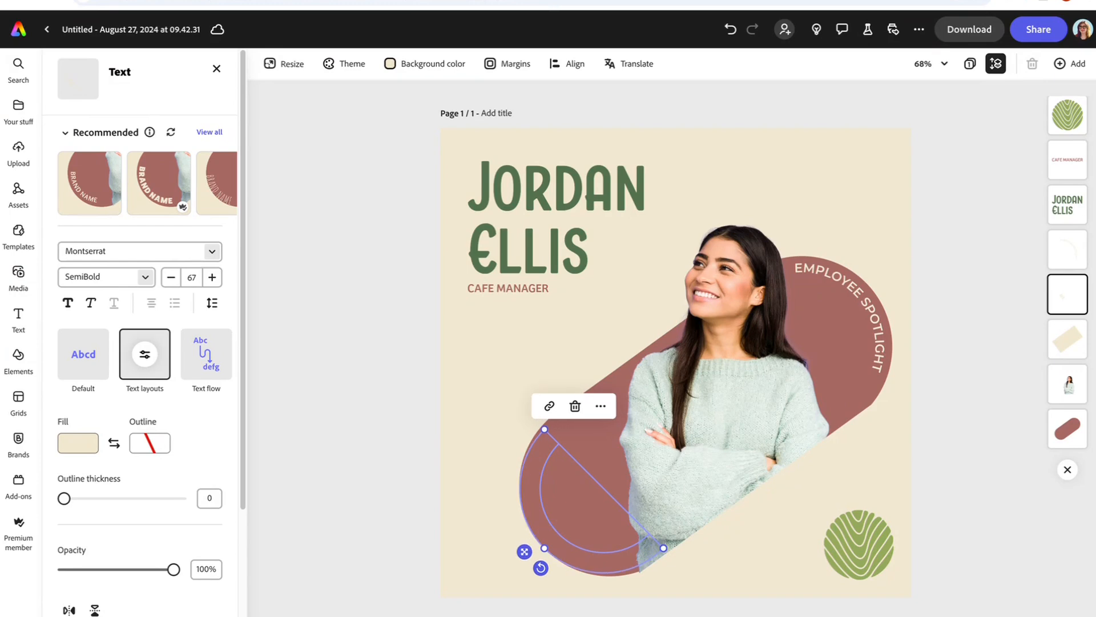
type("CLOVRT")
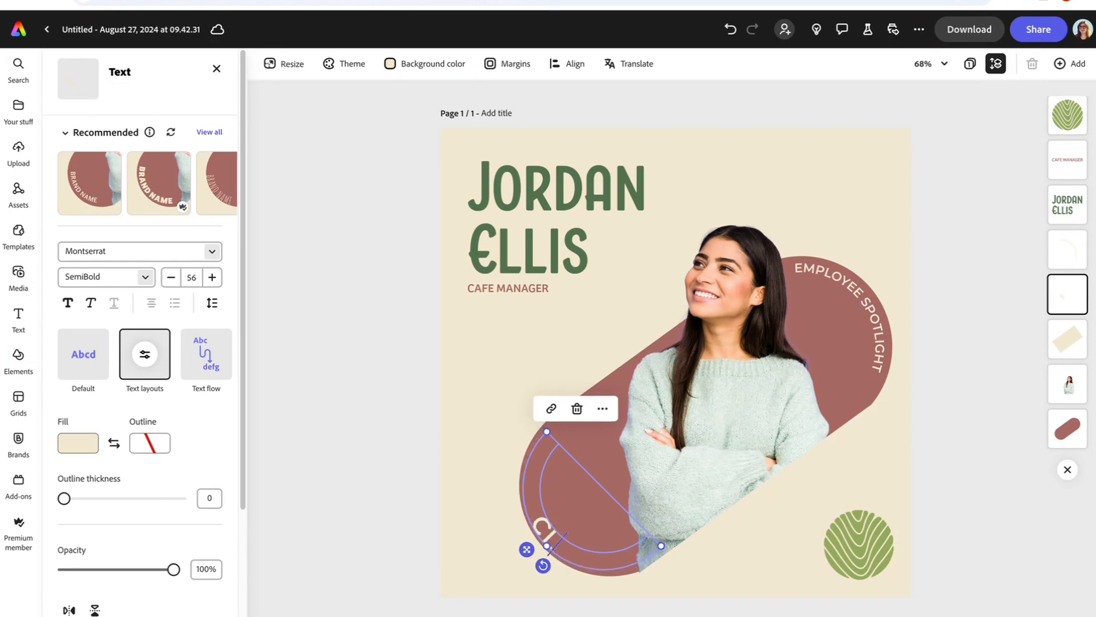
key("BackSpace")
key("BackSpace")
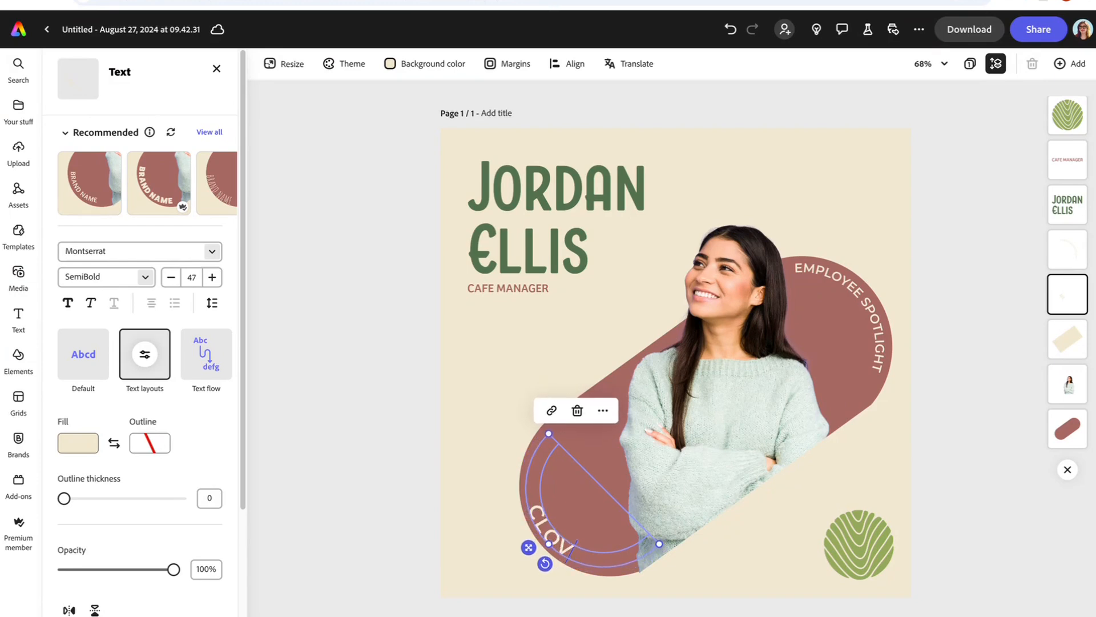
type("ER CAT CAFE")
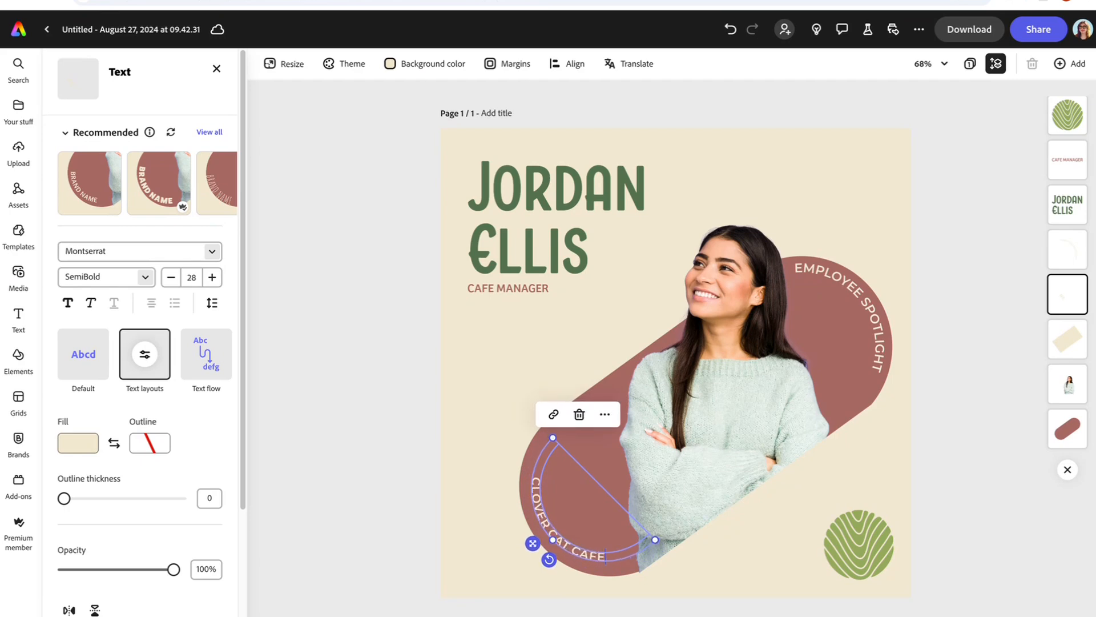
left_click(851, 551)
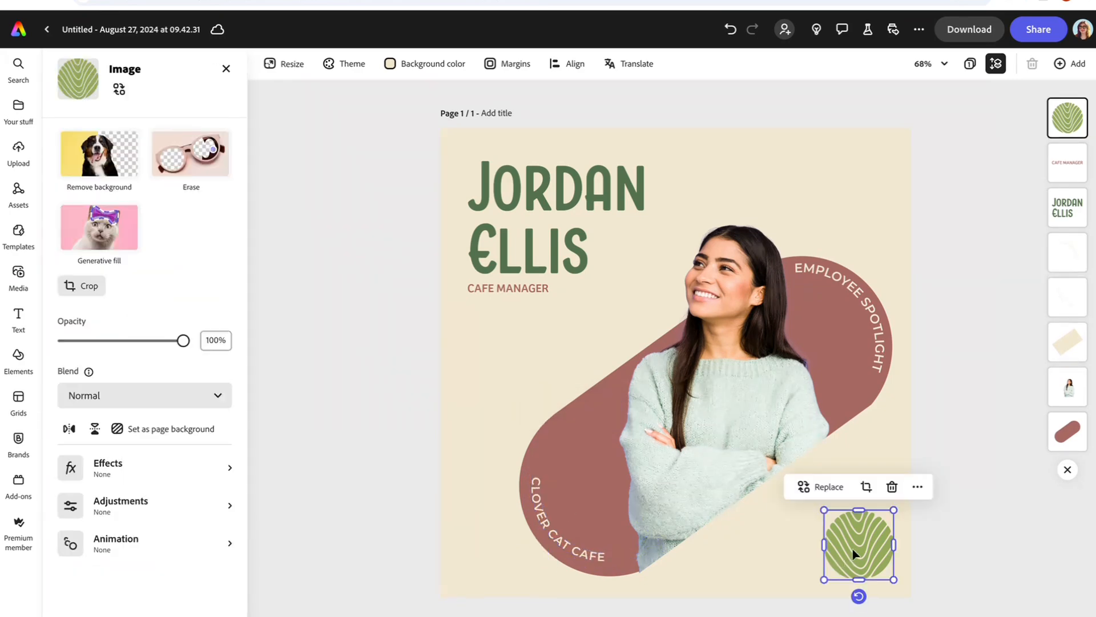
Step: Delete the green leaf circle and place a shrunken Clover cat cafe logo at bottom-right
left_click(892, 486)
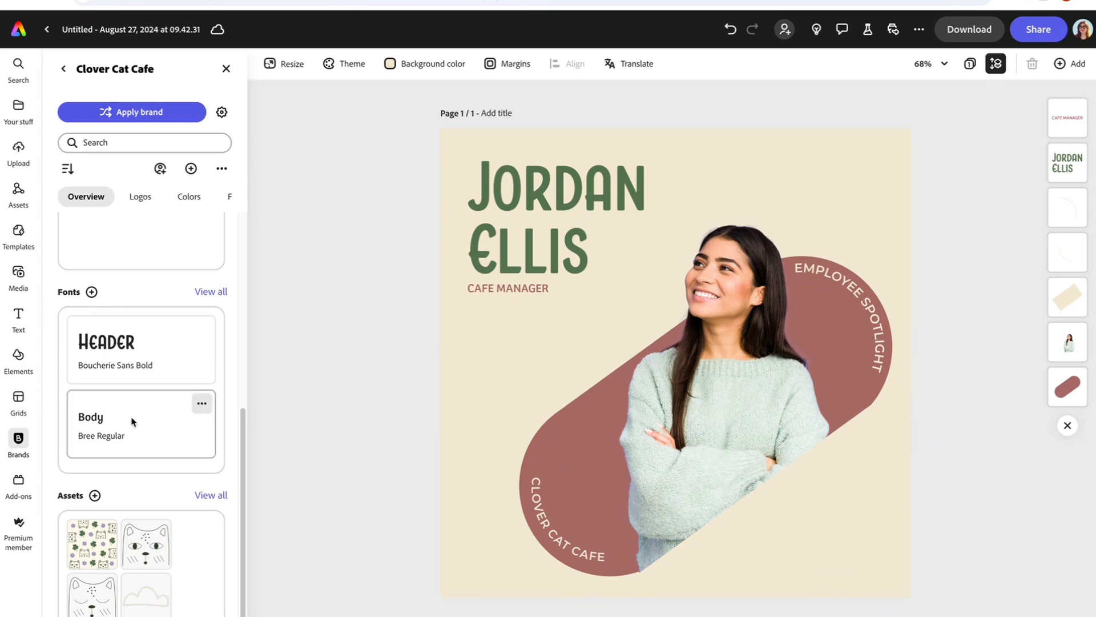
scroll(137, 394, "up", 6)
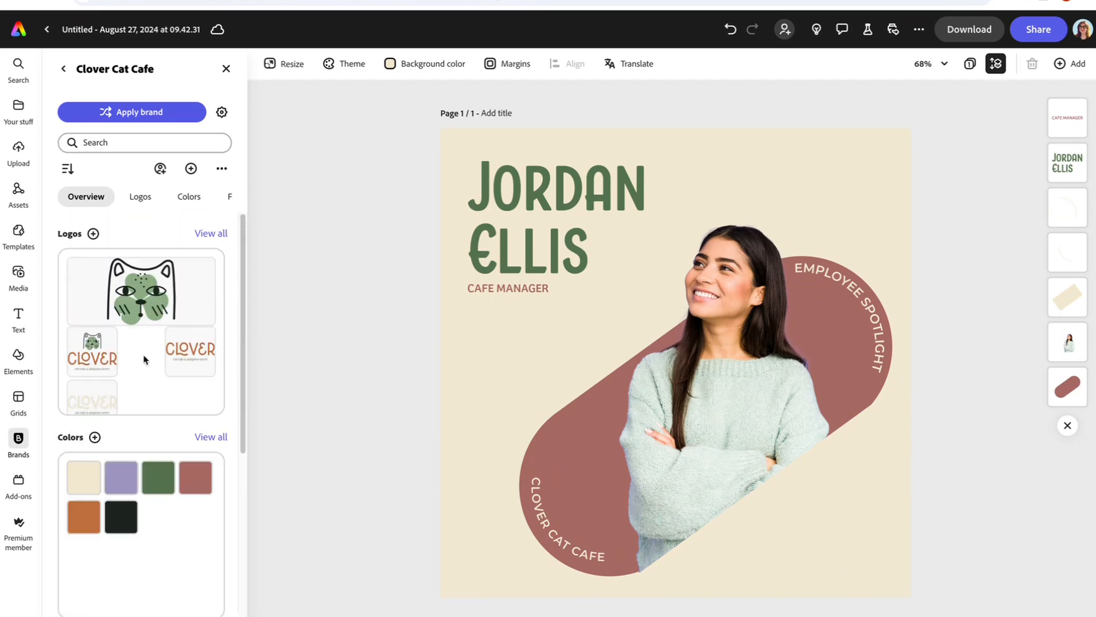
left_click(92, 357)
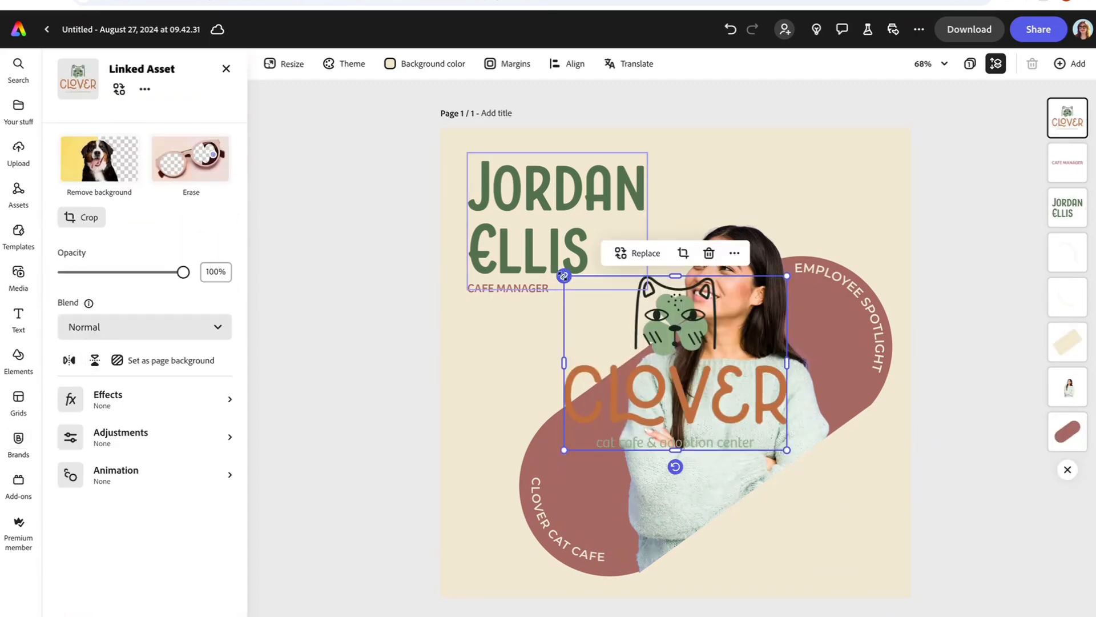
left_click_drag(564, 276, 808, 514)
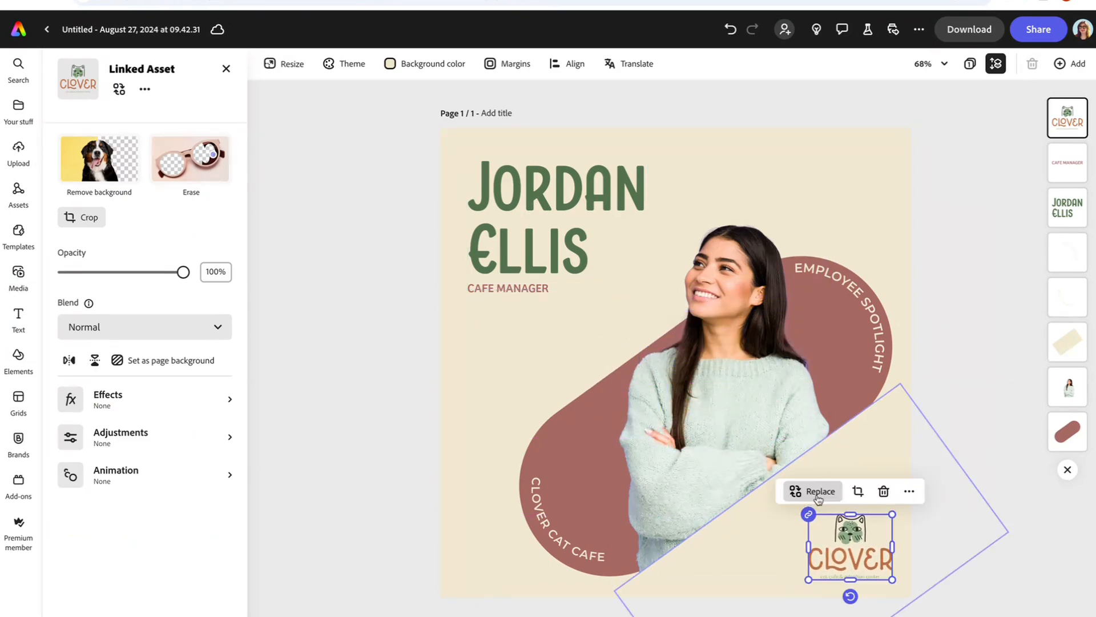
left_click(963, 271)
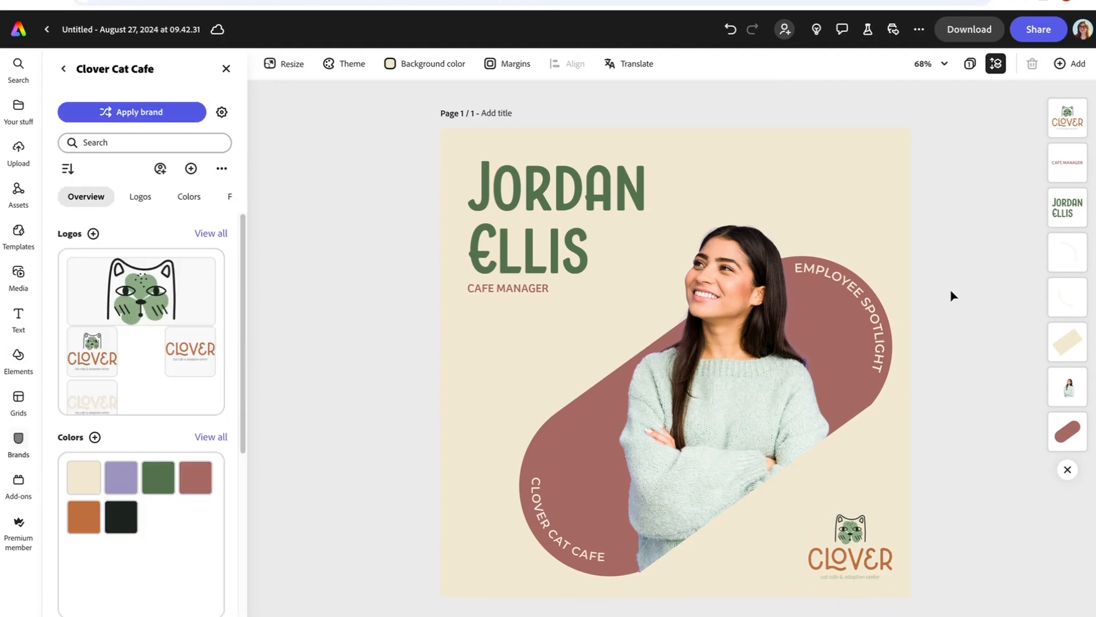
left_click(857, 551)
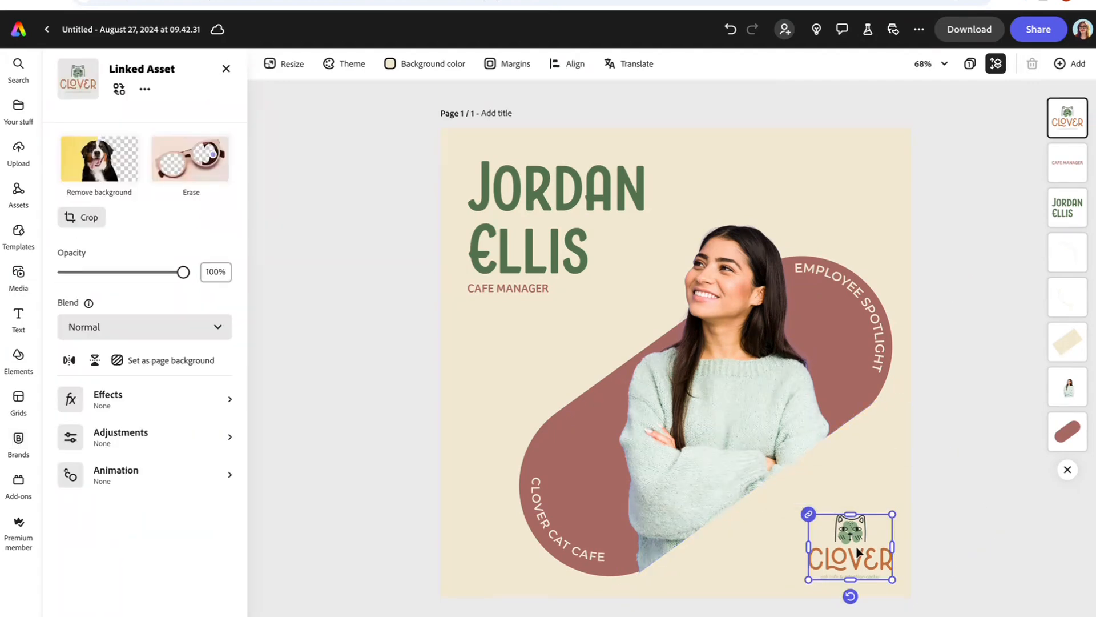
left_click(942, 408)
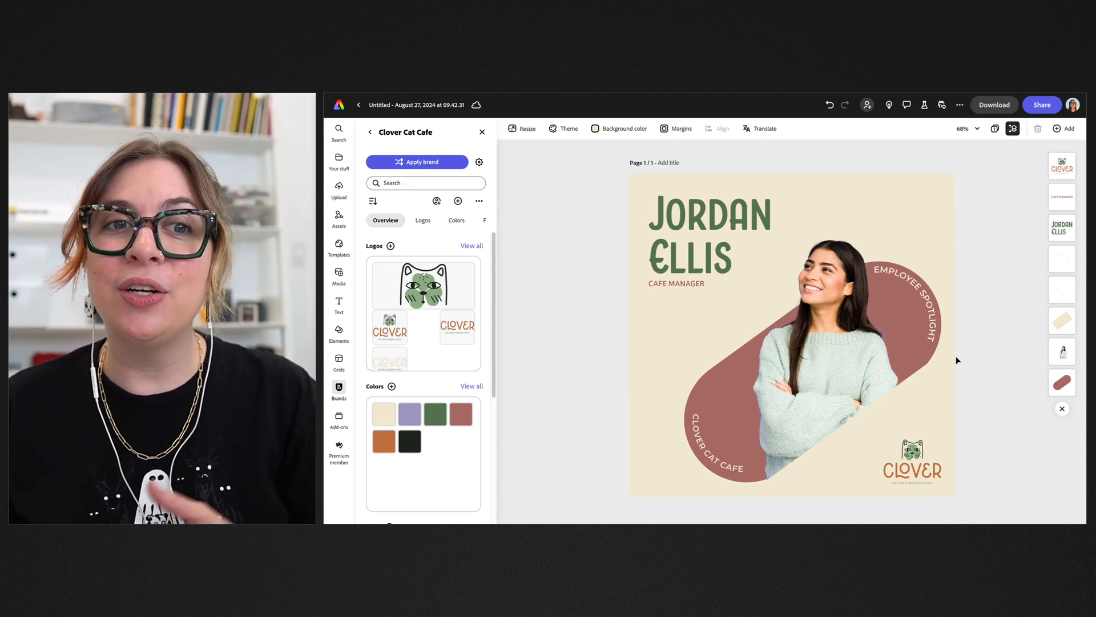
Step: Replace the woman's photo with the waving_2.mp4 video uploaded from the Downloads folder
left_click(825, 336)
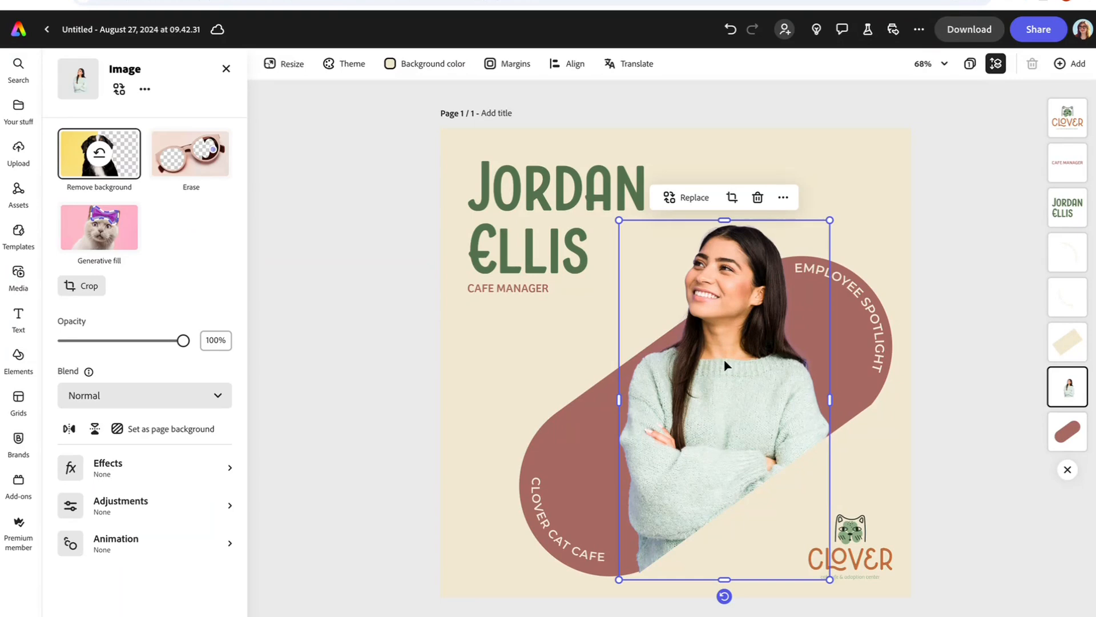
left_click(681, 204)
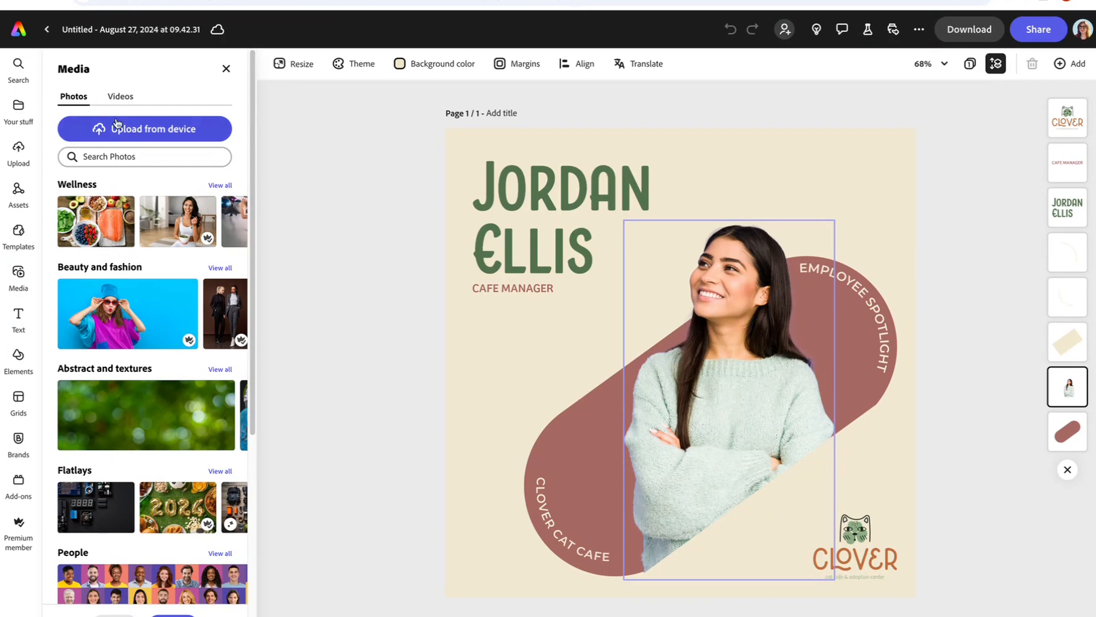
left_click(123, 98)
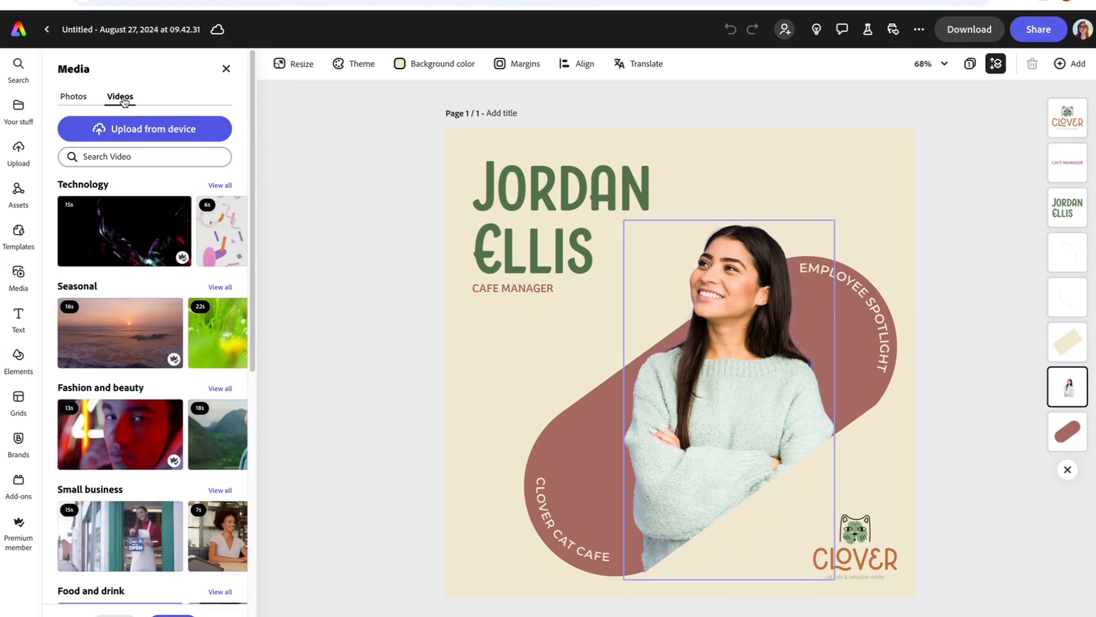
left_click(152, 130)
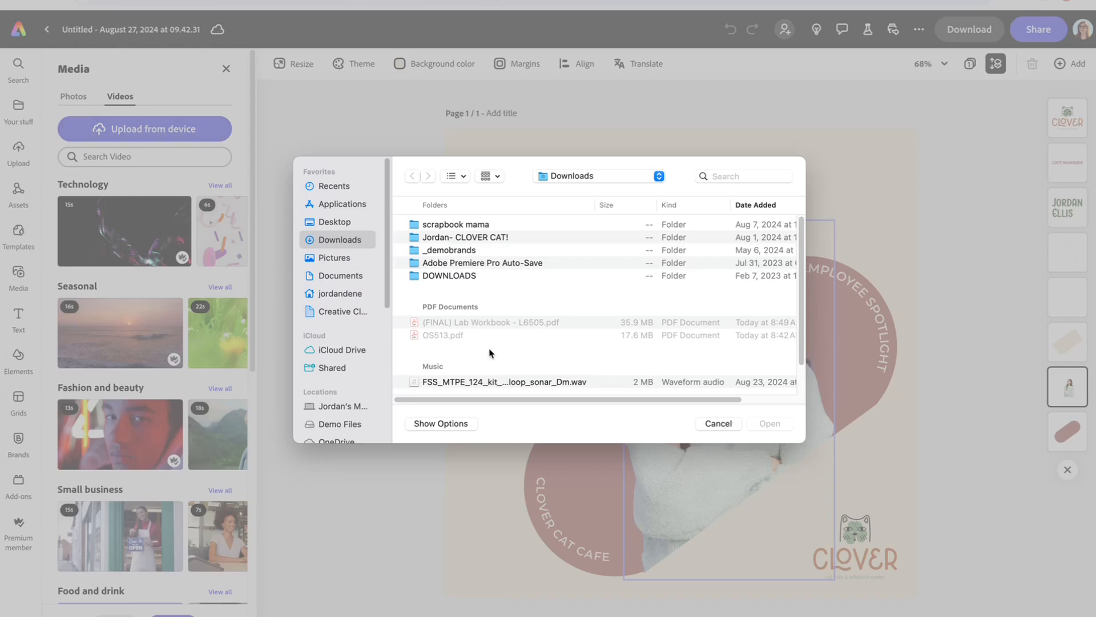
scroll(447, 388, "down", 2)
left_click(446, 381)
key("space")
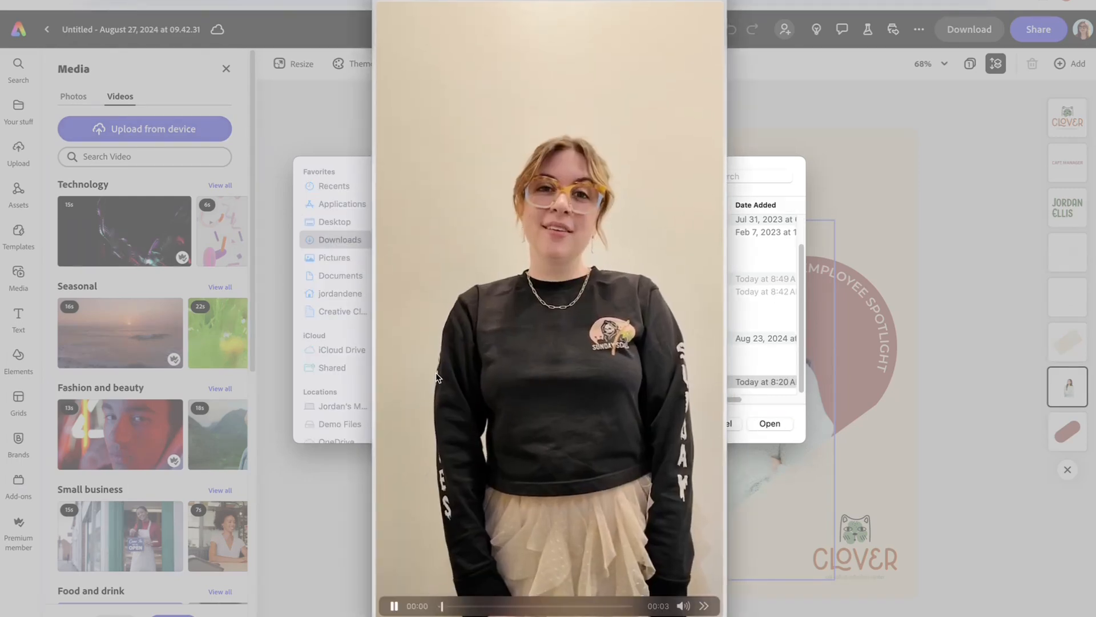
key("space")
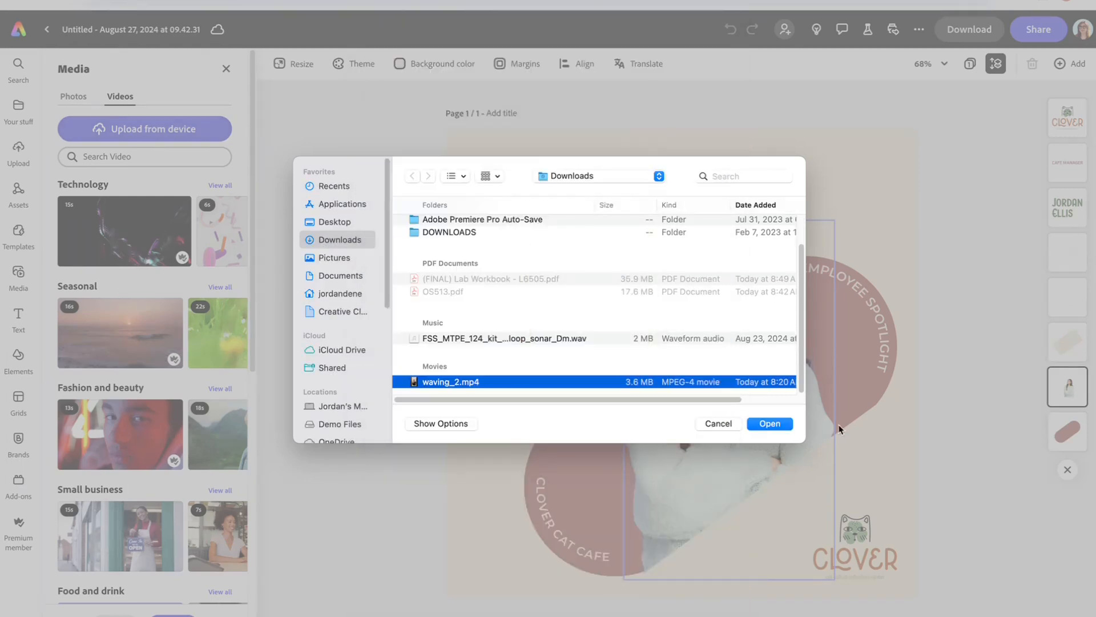
left_click(771, 423)
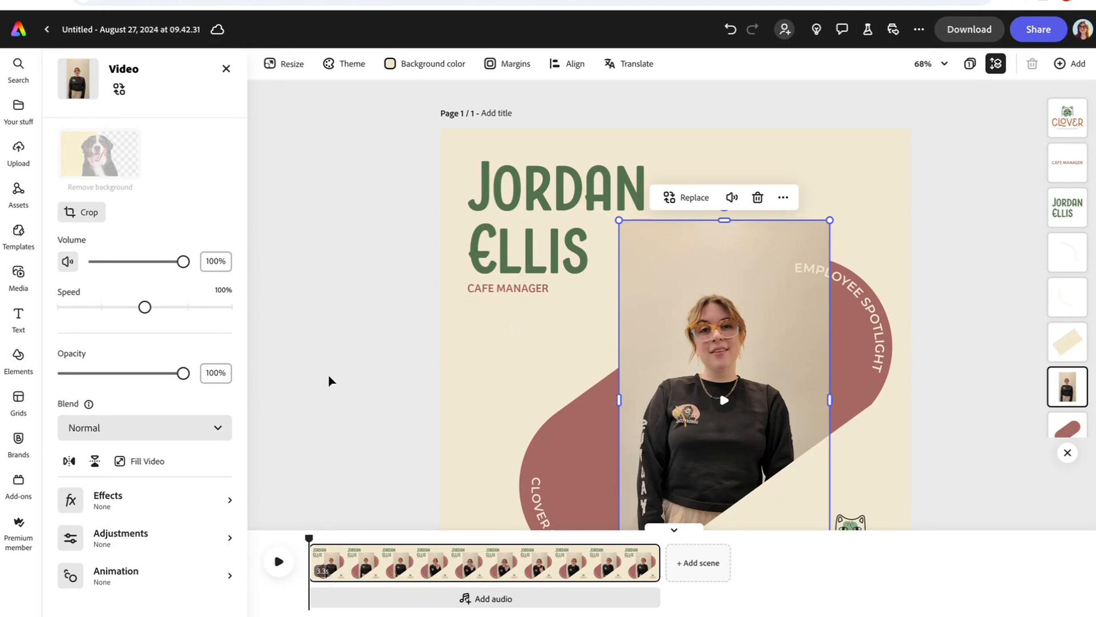
Step: Remove the background from the waving_2.mp4 clip and deselect it while it processes
mouse_move(313, 573)
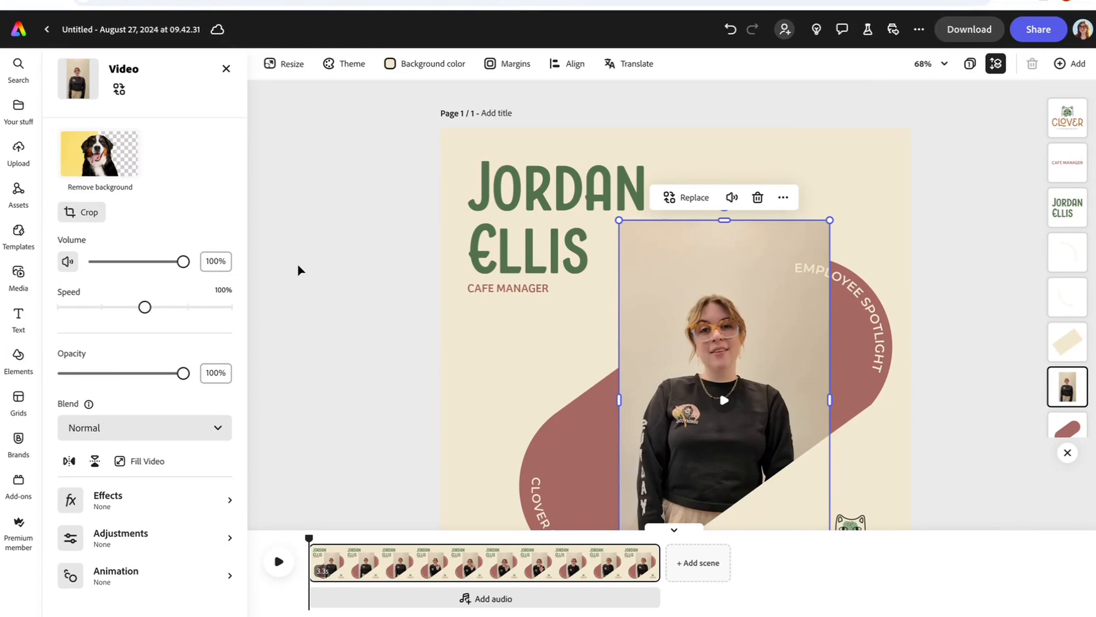
left_click(103, 158)
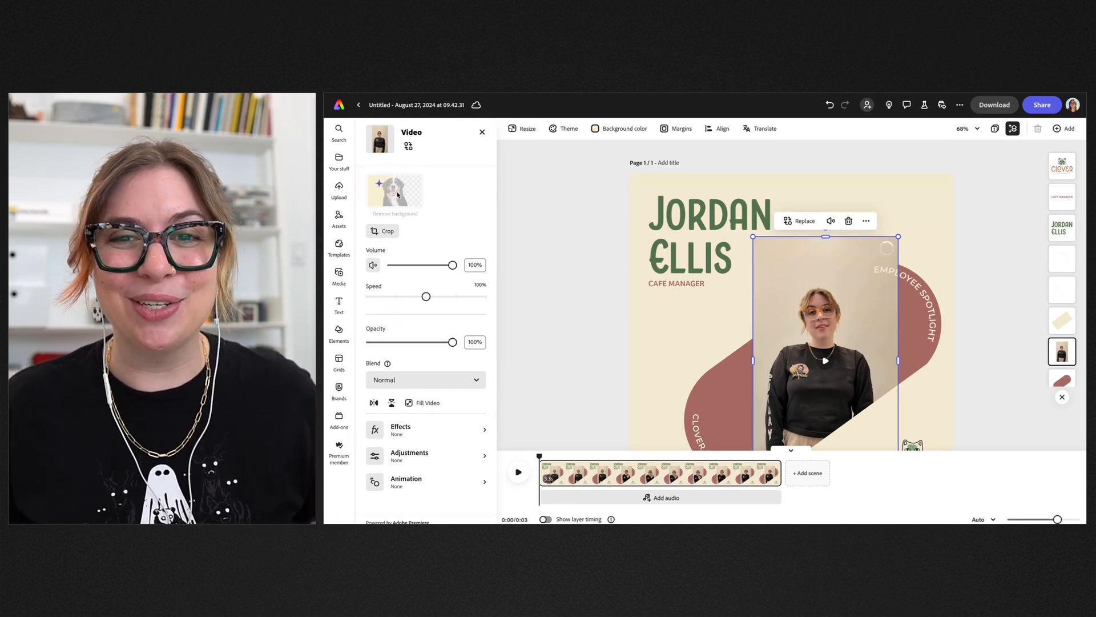
left_click(550, 279)
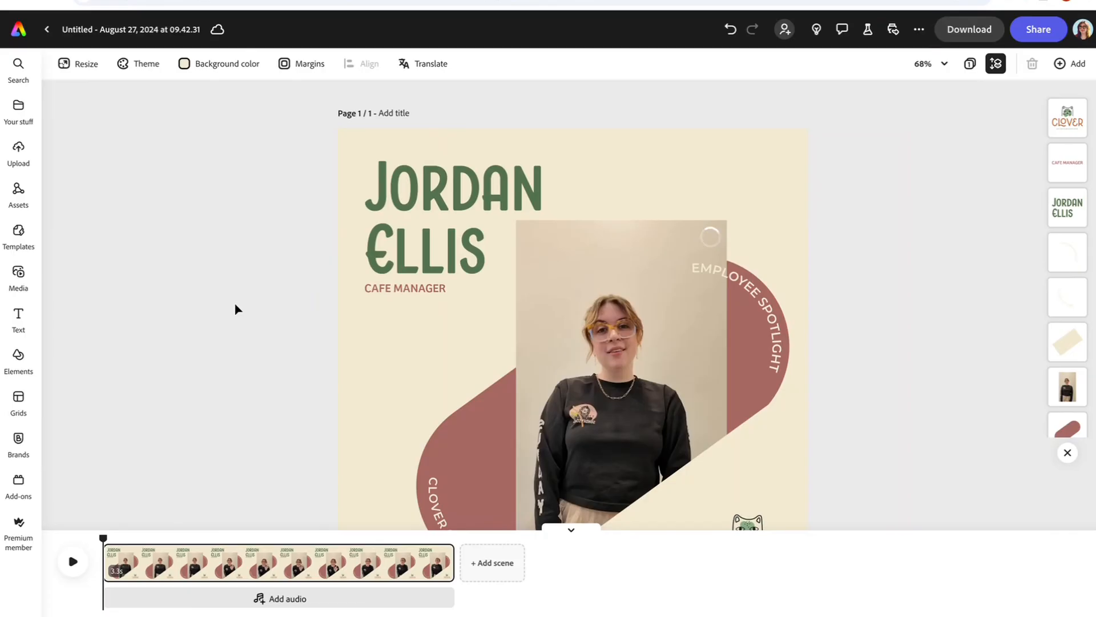
Step: Enlarge the cut-out employee video toward the top-left and nudge it slightly right
left_click(571, 528)
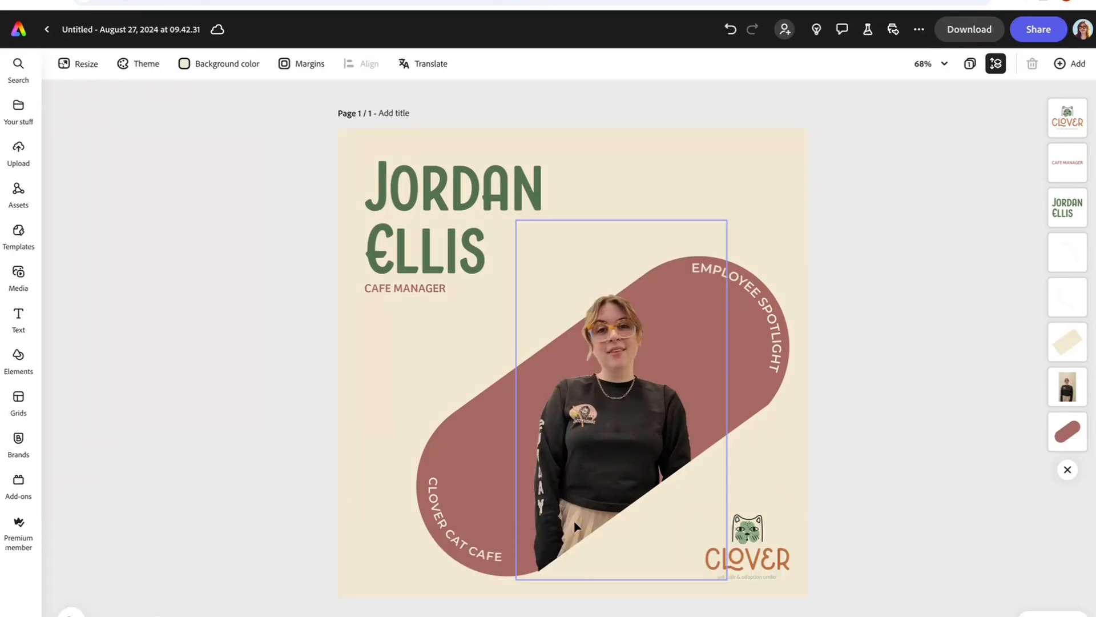
left_click(572, 382)
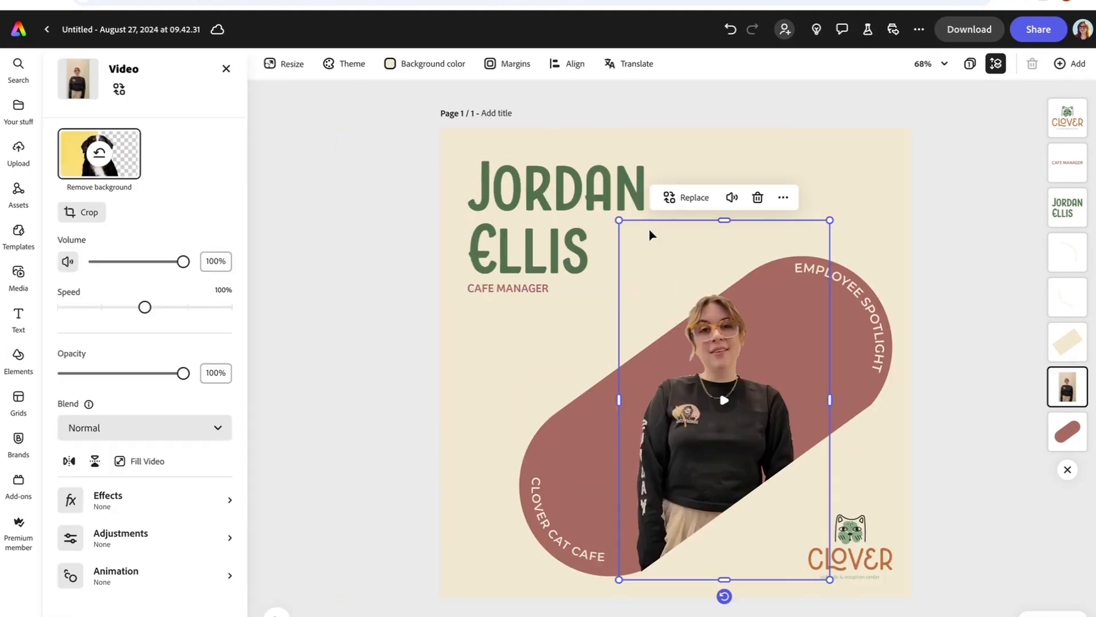
left_click_drag(620, 221, 557, 115)
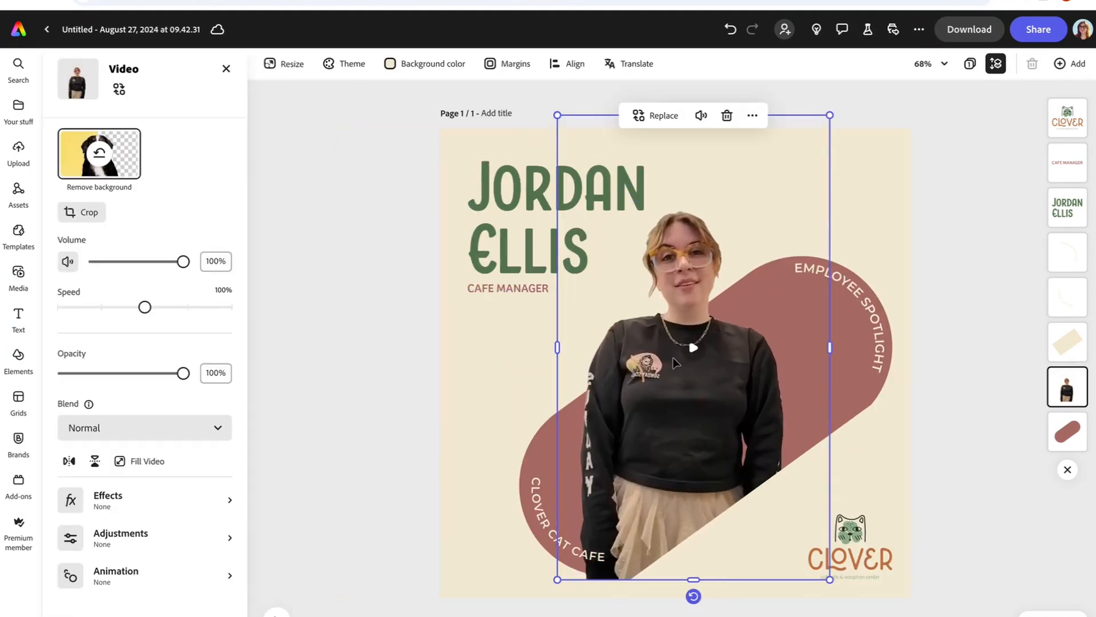
left_click_drag(685, 369, 708, 361)
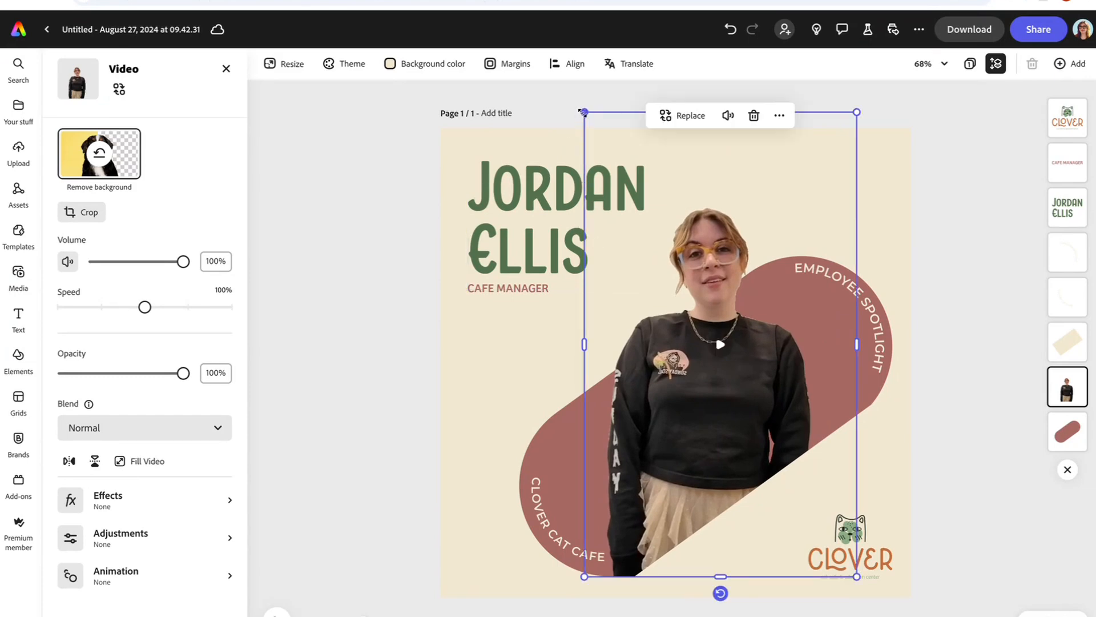
left_click_drag(584, 112, 572, 94)
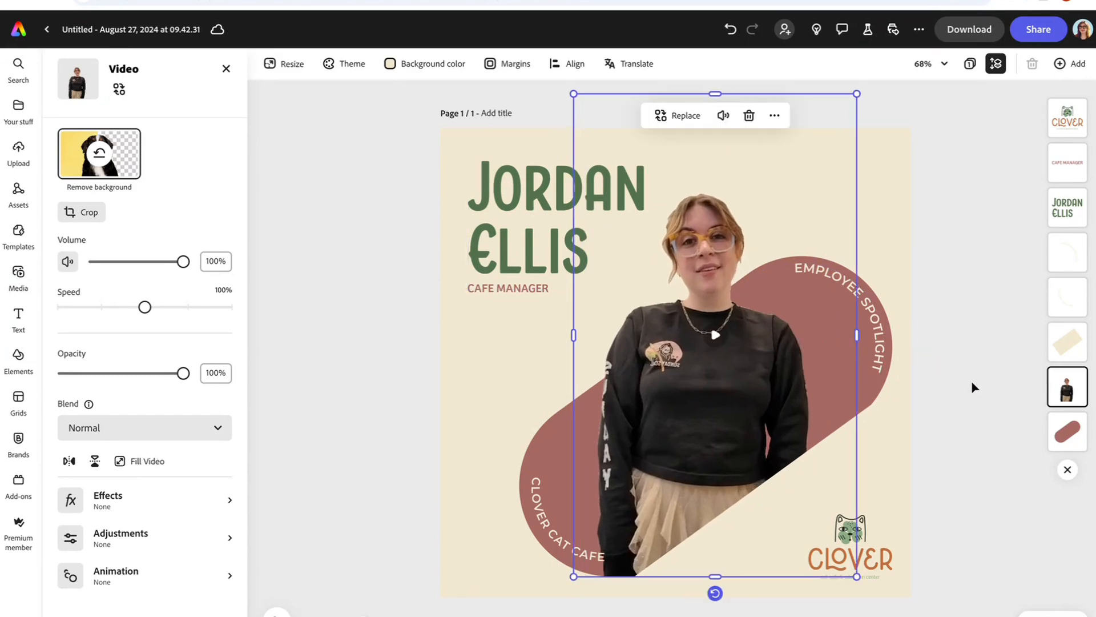
left_click(975, 323)
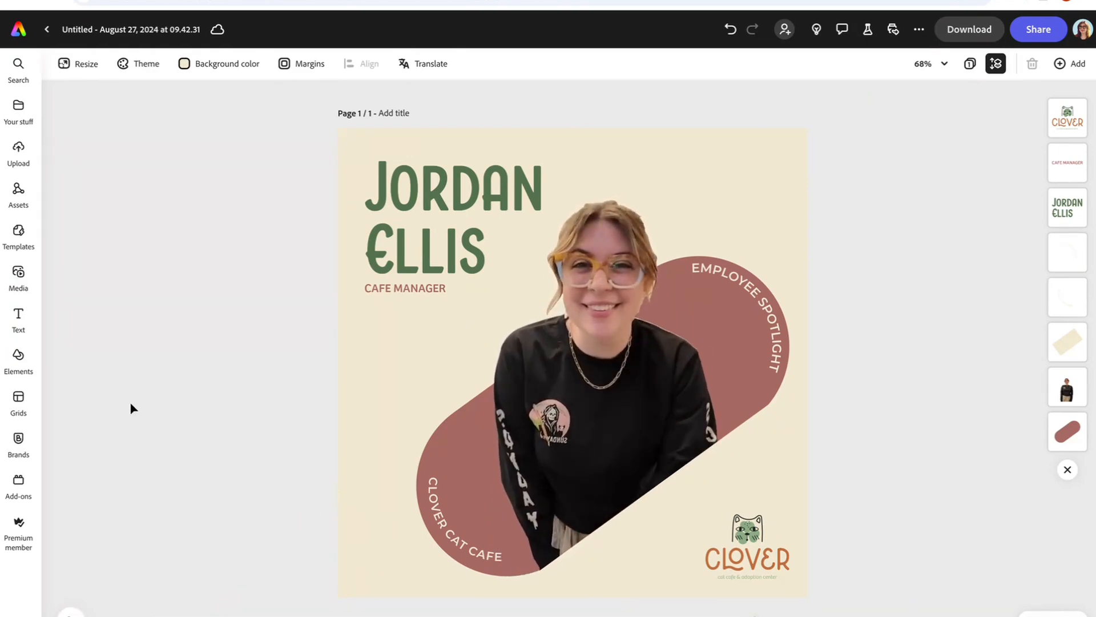
Step: Show all graphic assets in the Clover Cat Cafe brand kit
left_click(19, 445)
scroll(95, 391, "down", 5)
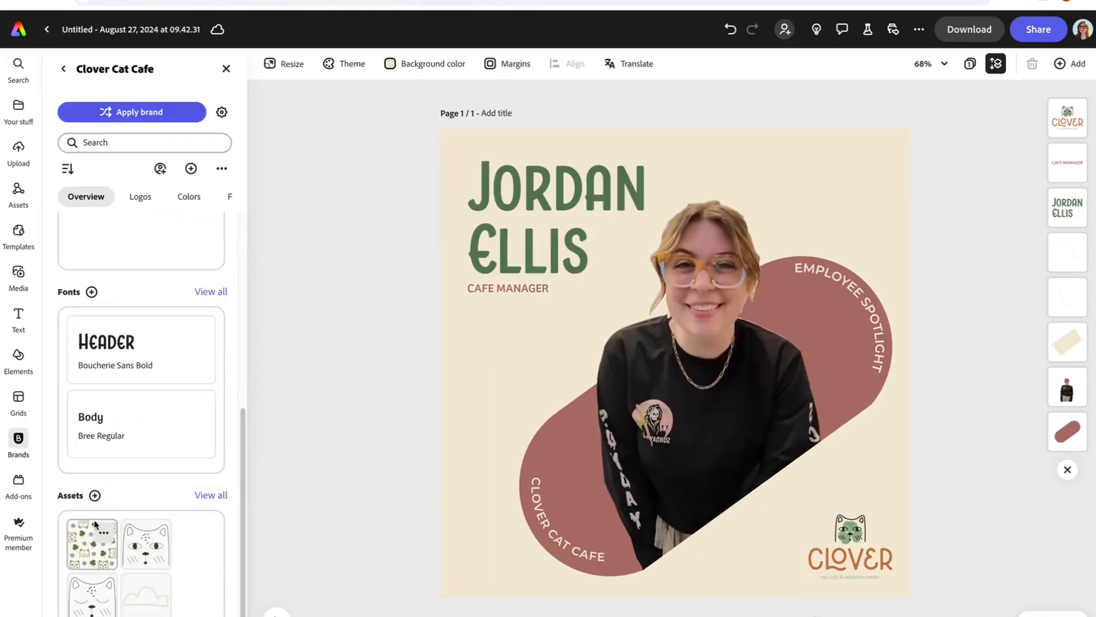
left_click(207, 496)
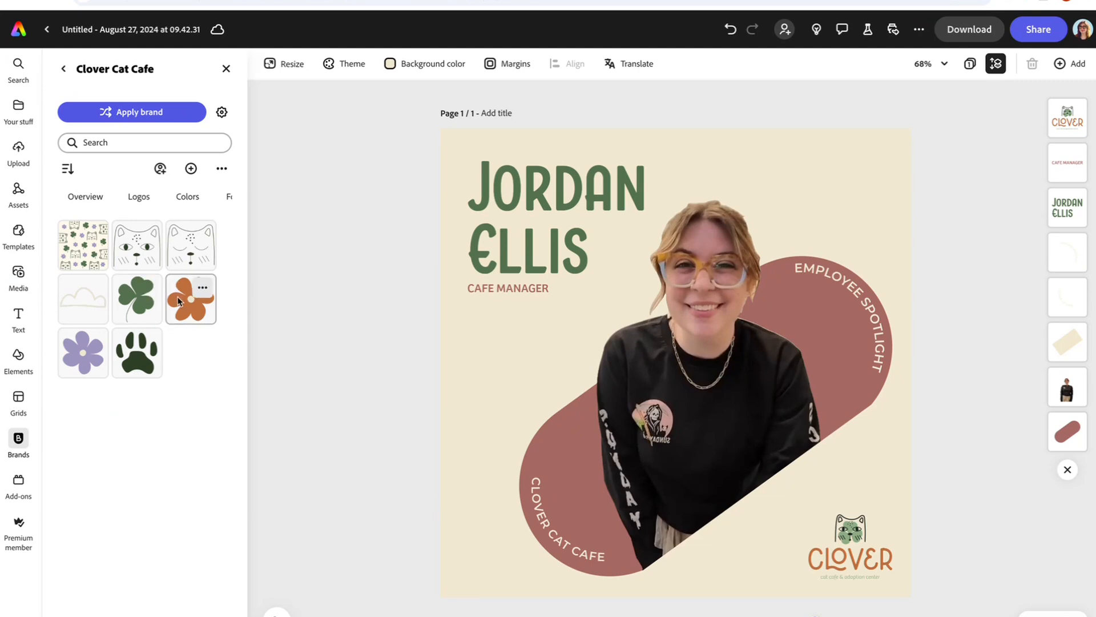
Step: Place the purple flower top-right, resized and layered behind the pink shape
left_click(80, 357)
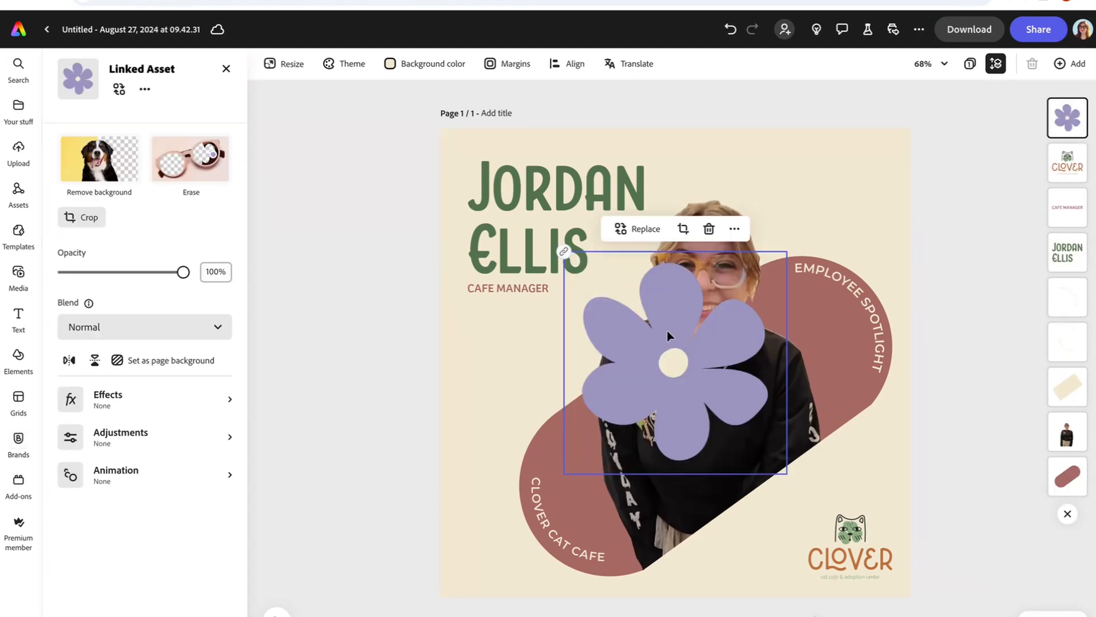
left_click_drag(668, 331, 792, 196)
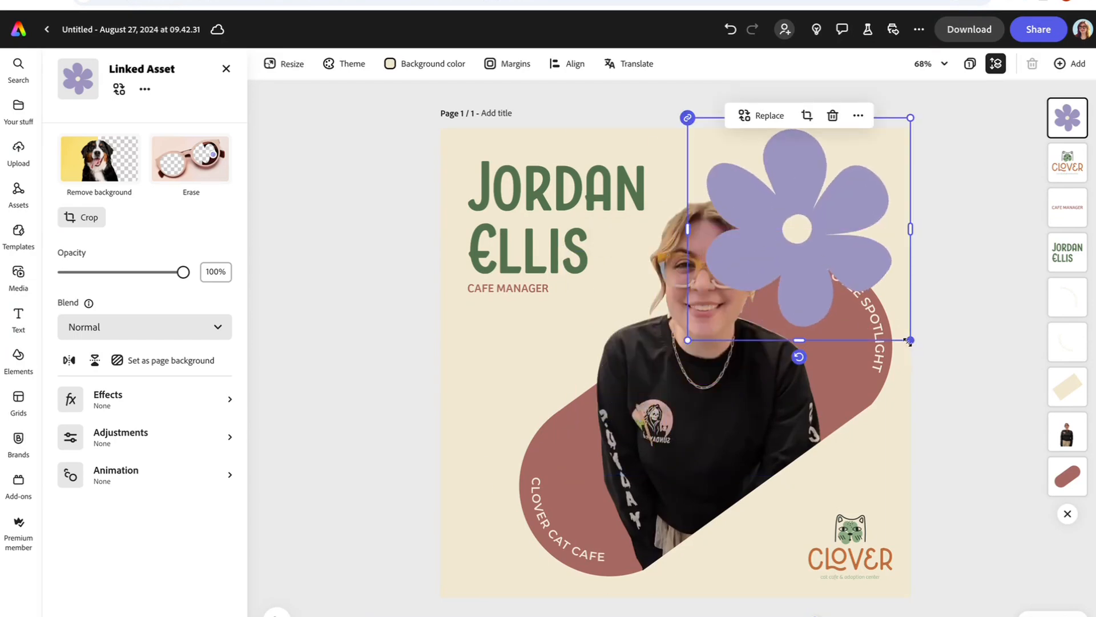
left_click_drag(910, 341, 939, 371)
left_click_drag(832, 243, 846, 234)
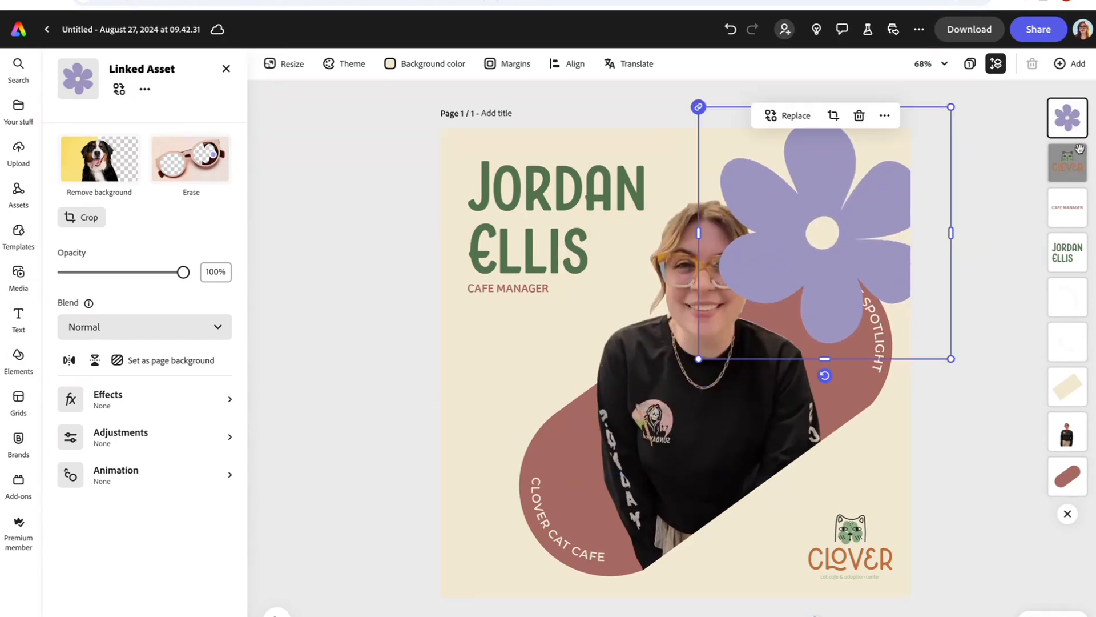
left_click_drag(1067, 127, 1067, 475)
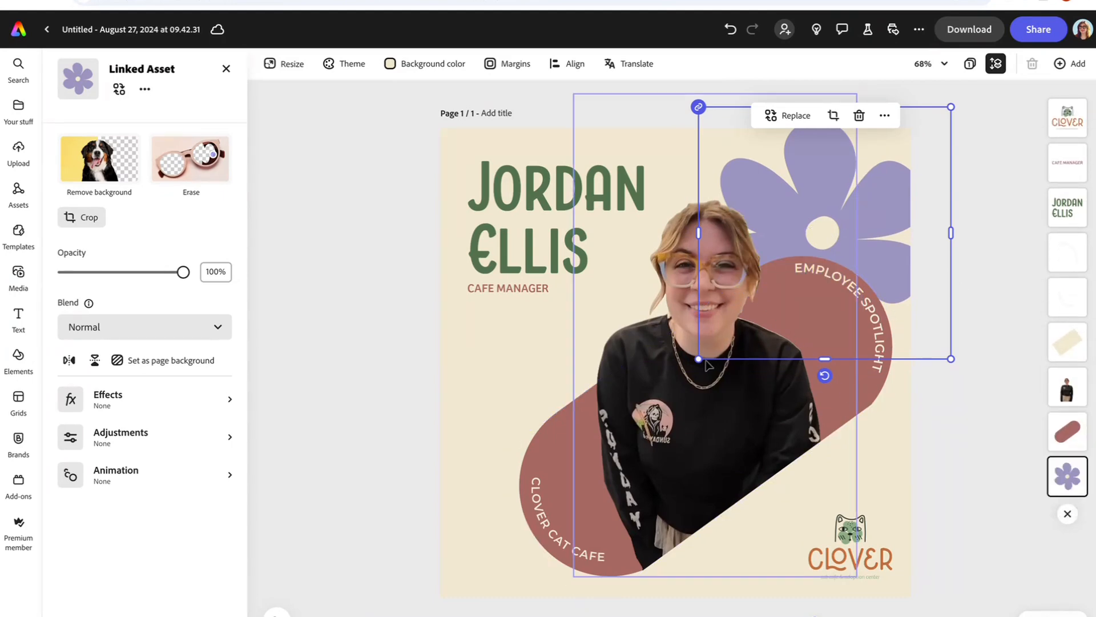
left_click_drag(703, 365, 744, 325)
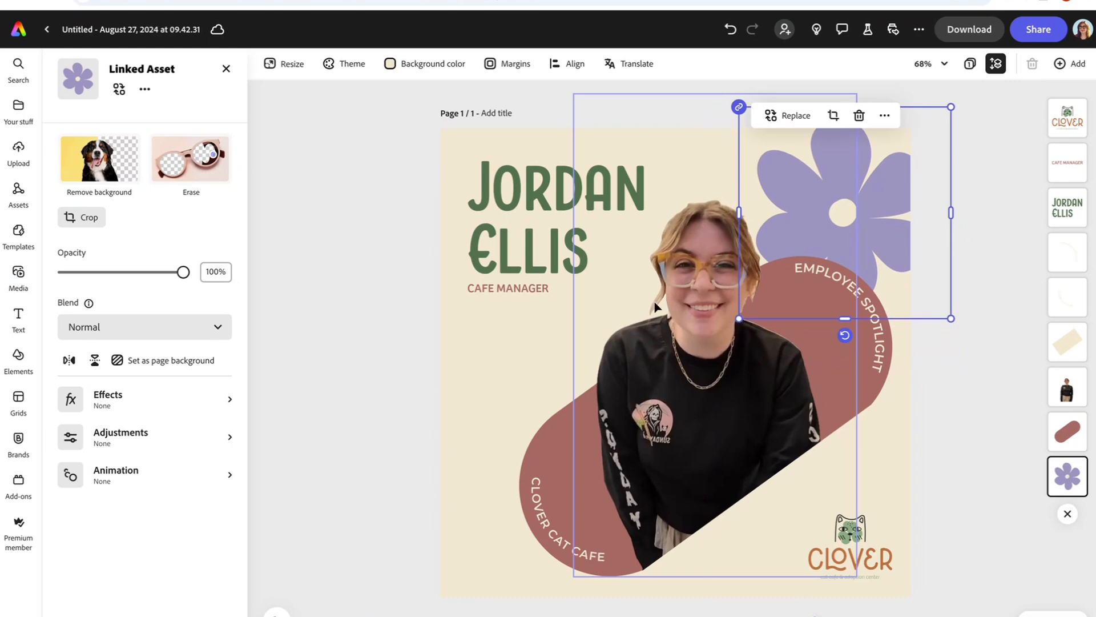
left_click(19, 441)
Step: Add the orange brand flower, shrunk and placed below CAFE MANAGER
left_click(189, 307)
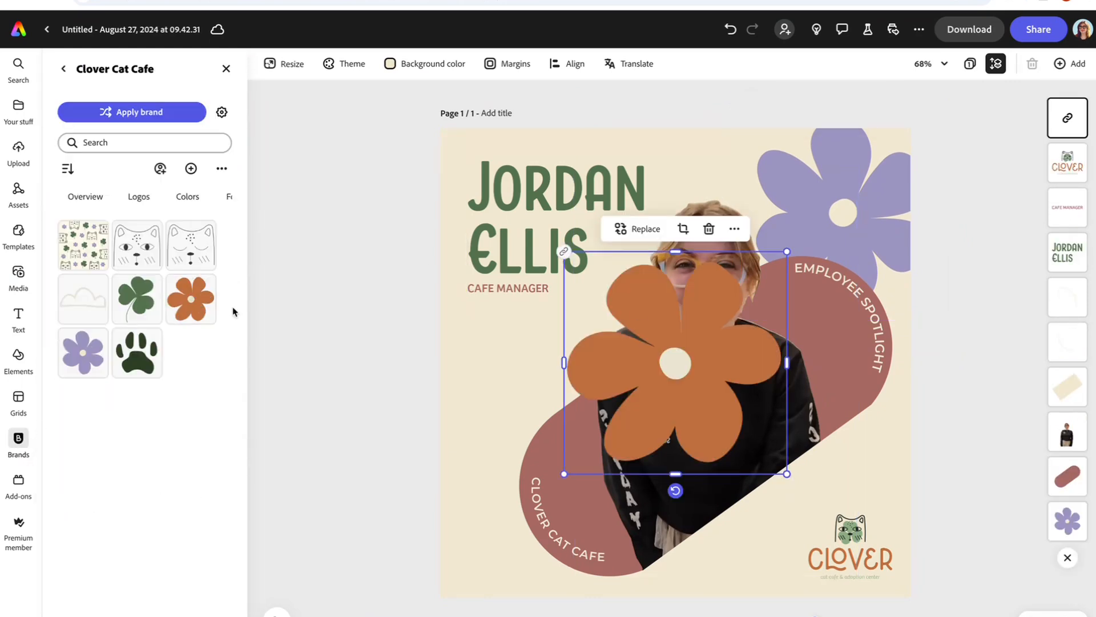
left_click_drag(788, 468, 641, 464)
left_click_drag(534, 383, 503, 389)
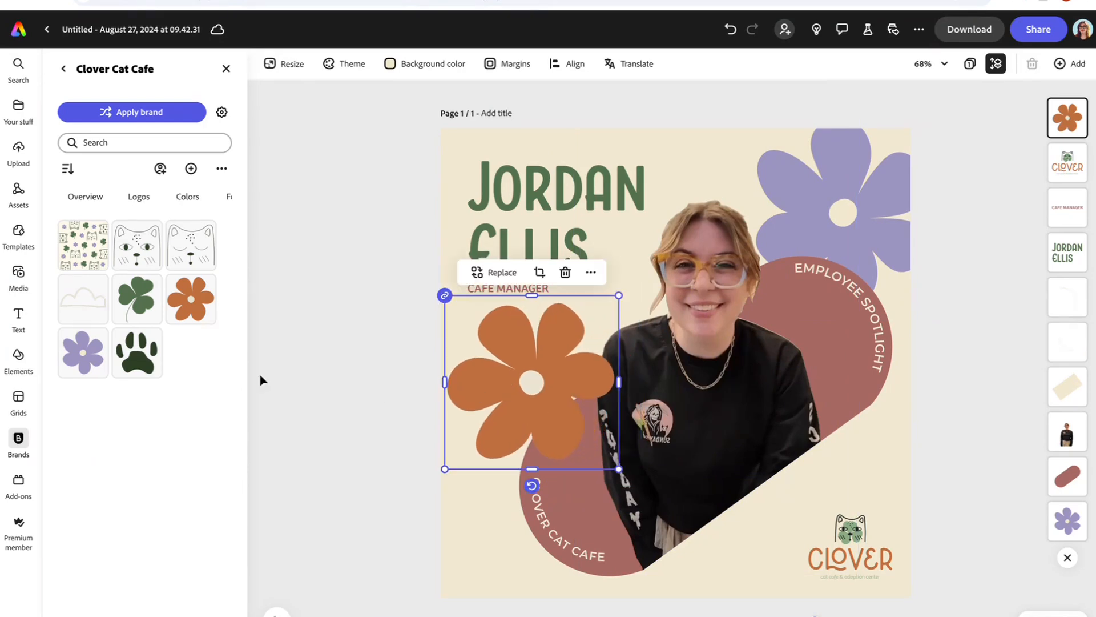
Step: Add a small purple flower bottom-left, layered behind the CLOVER CAT CAFE text
left_click(78, 362)
left_click_drag(662, 344, 505, 466)
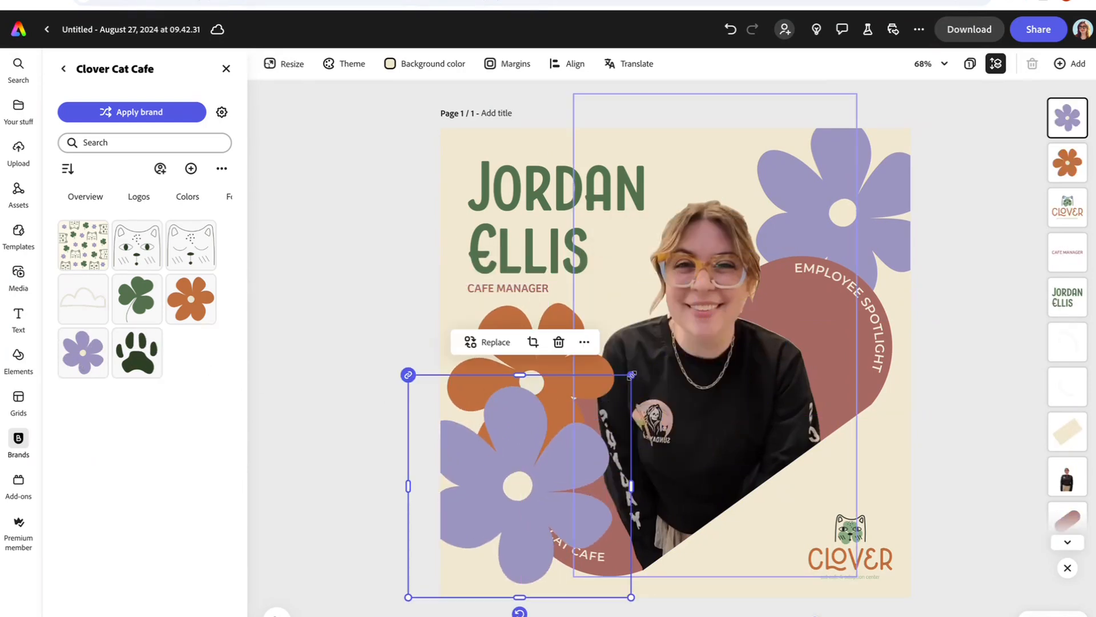
left_click_drag(632, 375, 524, 480)
left_click_drag(463, 528, 505, 486)
left_click_drag(1068, 117, 1073, 522)
left_click_drag(496, 505, 485, 531)
Step: Select the name title and CAFE MANAGER text together
left_click(352, 427)
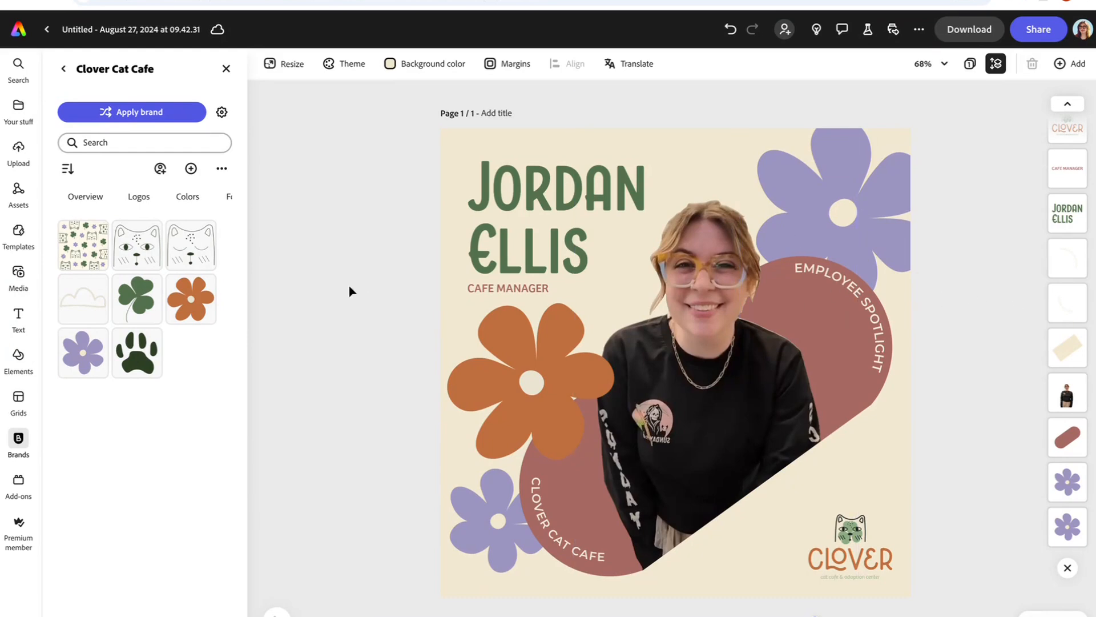
left_click(523, 190)
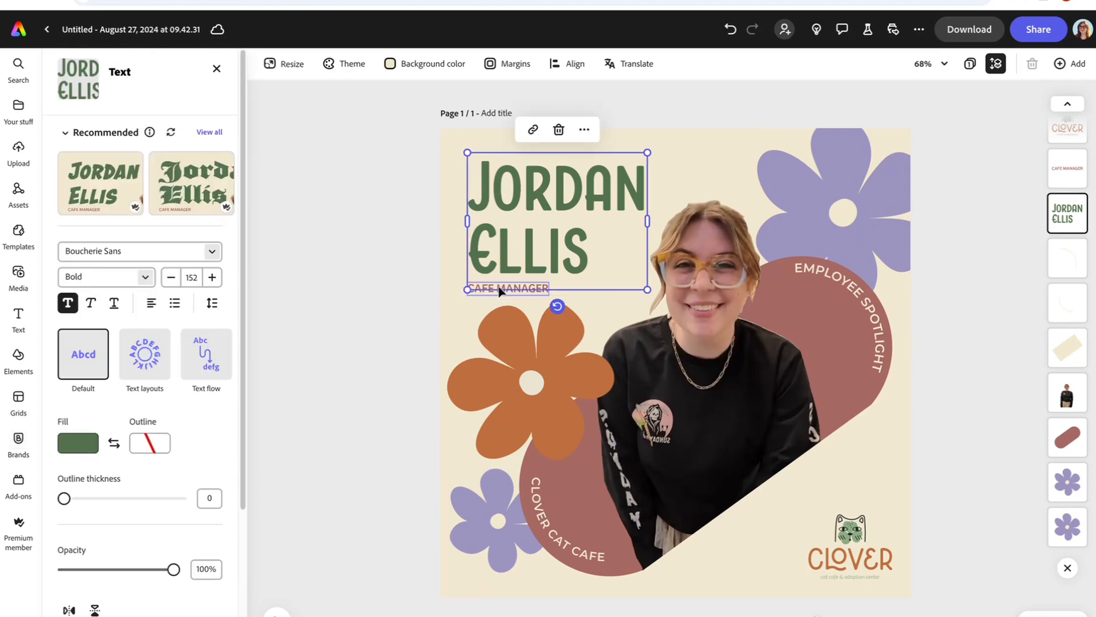
left_click(500, 289, "shift")
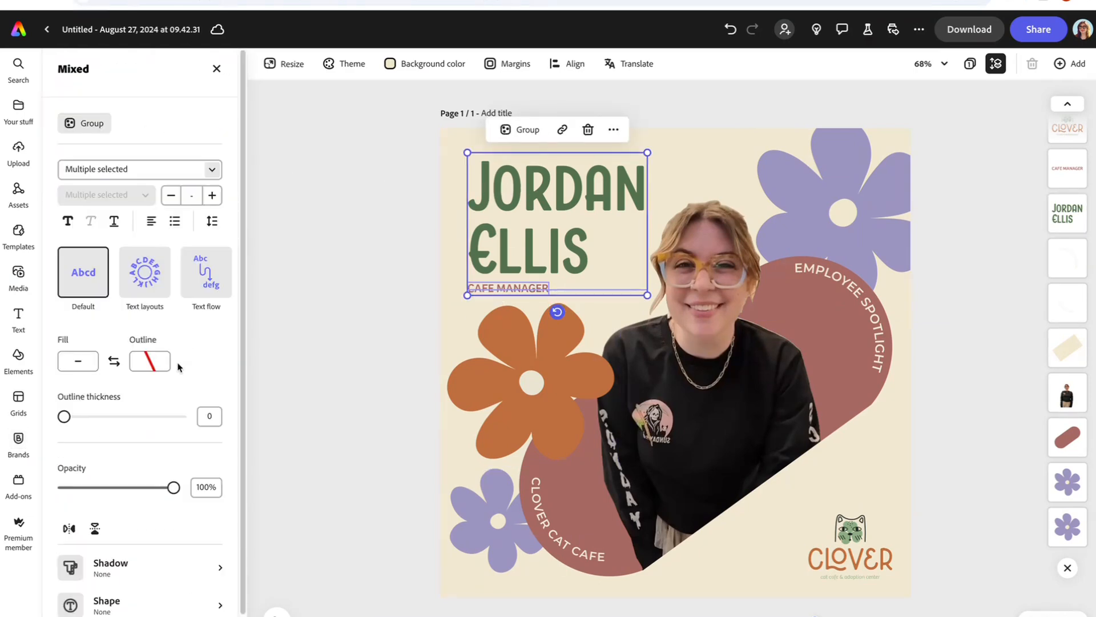
Step: Apply the Drift in entrance animation to both the name title and CAFE MANAGER
scroll(165, 510, "down", 1)
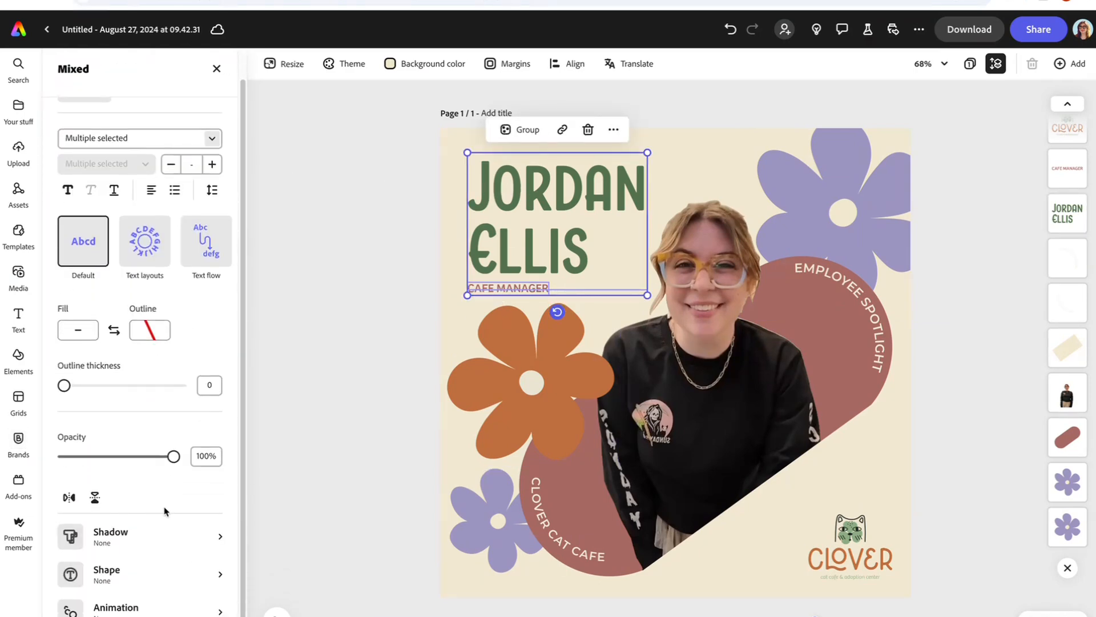
left_click(117, 608)
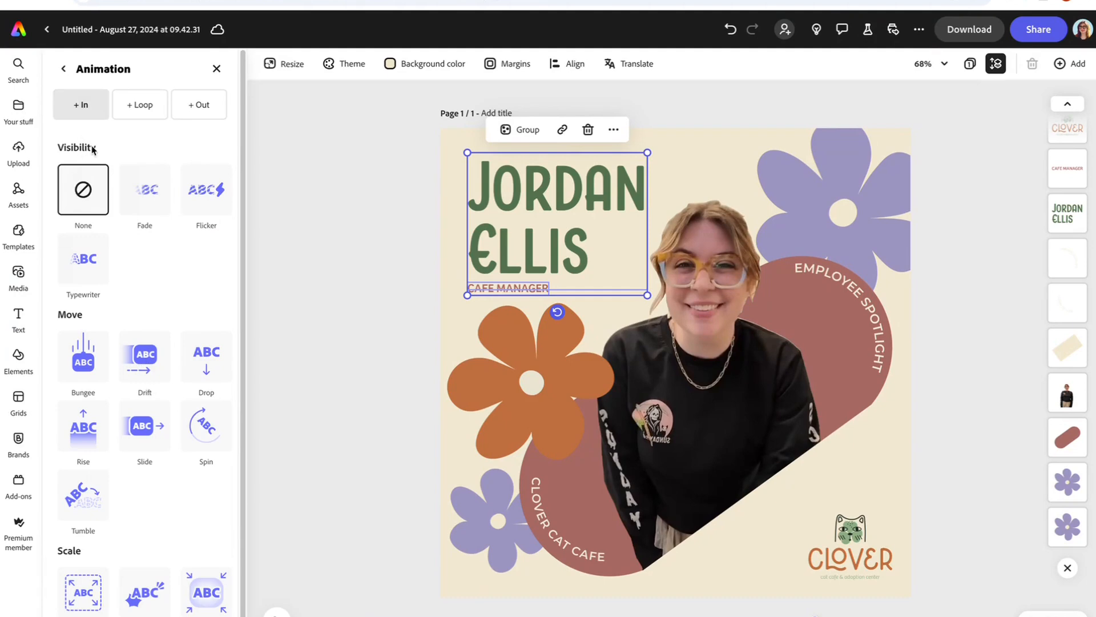
left_click(145, 359)
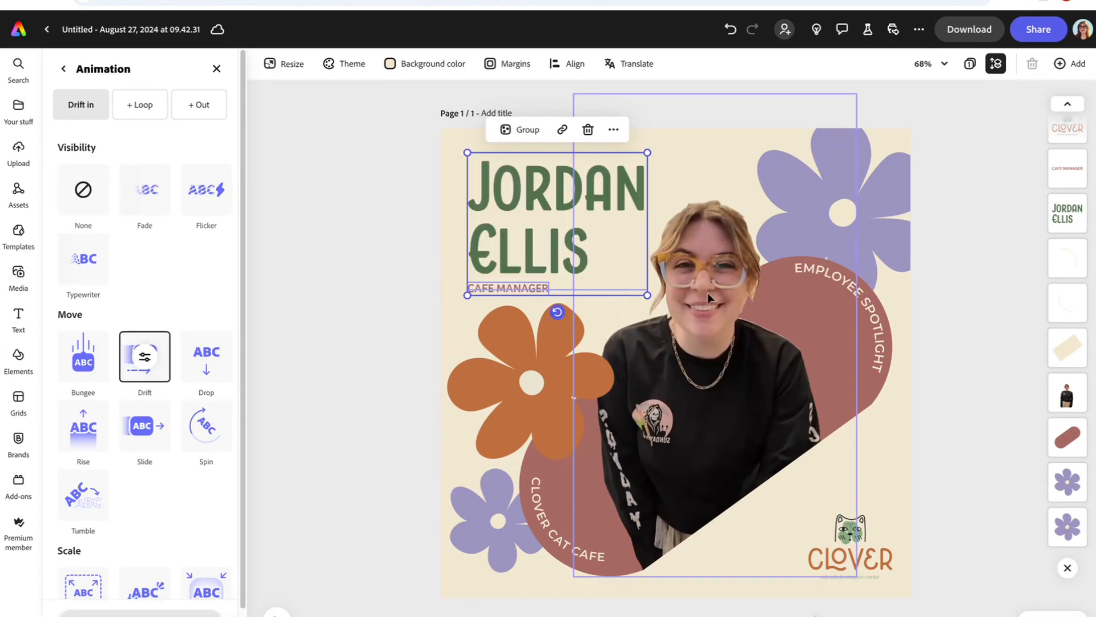
left_click(892, 193)
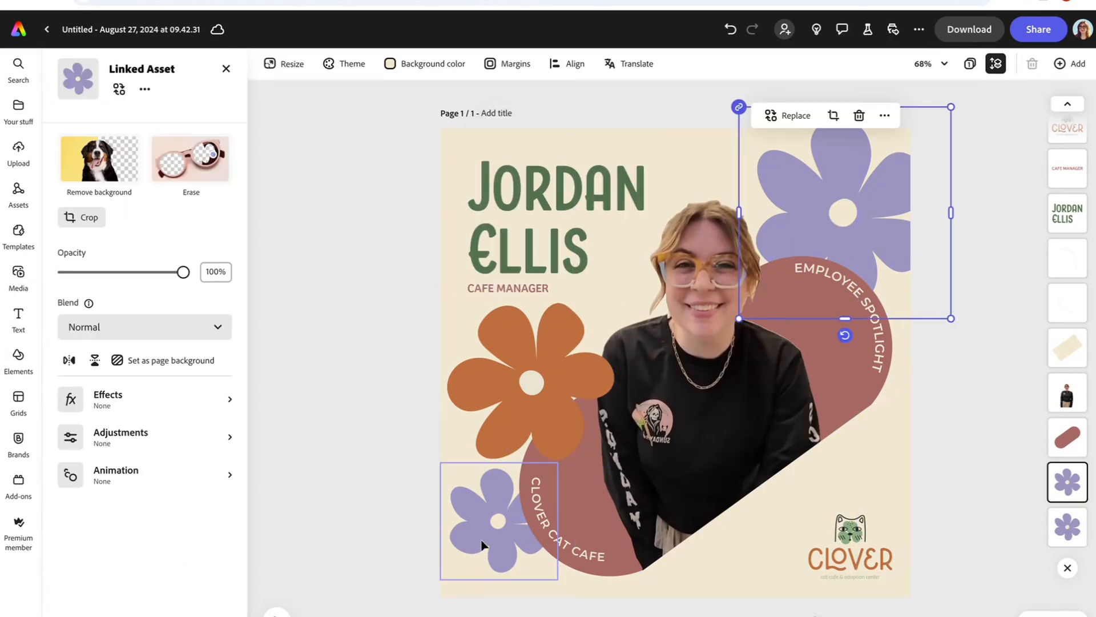
Step: Give both purple flowers a continuous looping Spin animation
left_click(482, 545, "shift")
left_click(112, 372)
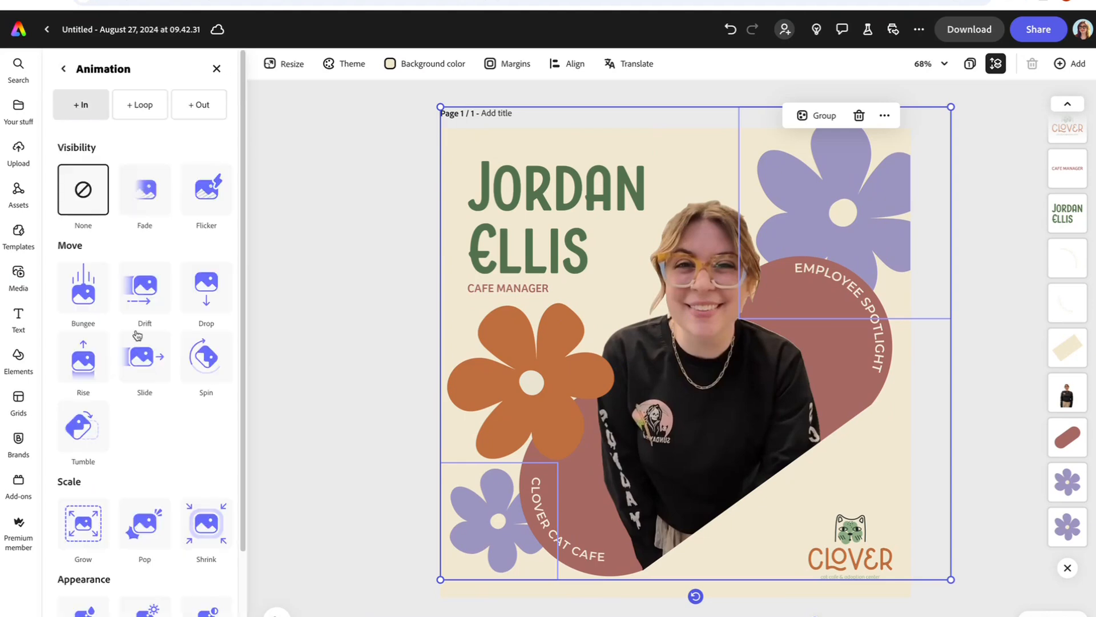
left_click(130, 106)
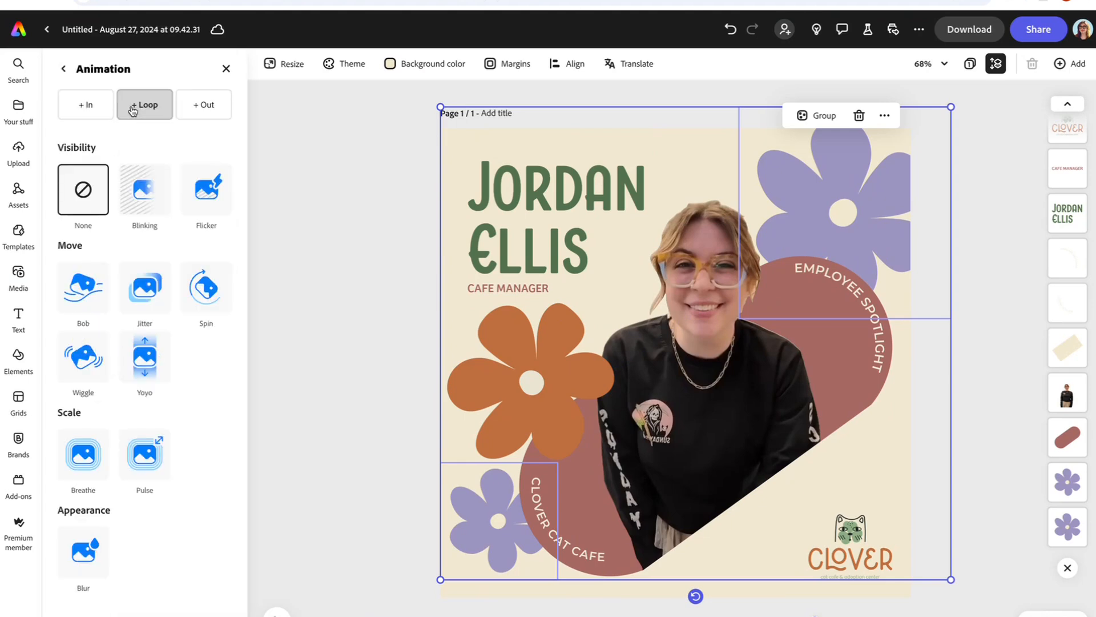
left_click(204, 292)
left_click(207, 291)
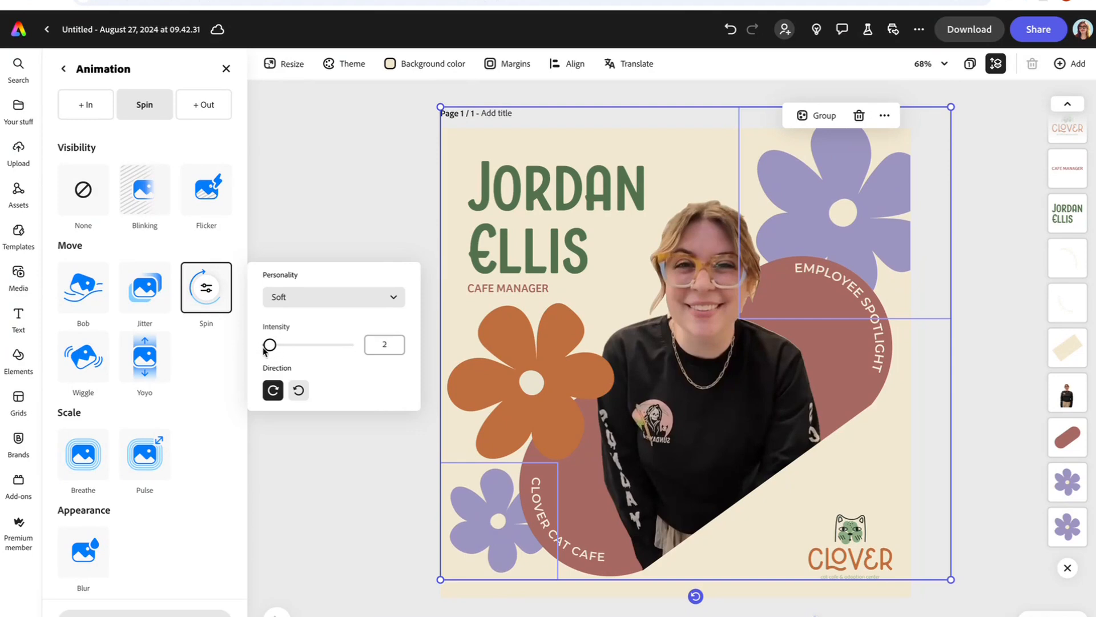
Step: Make the orange flower loop-spin counter-clockwise at intensity 5
left_click(498, 352)
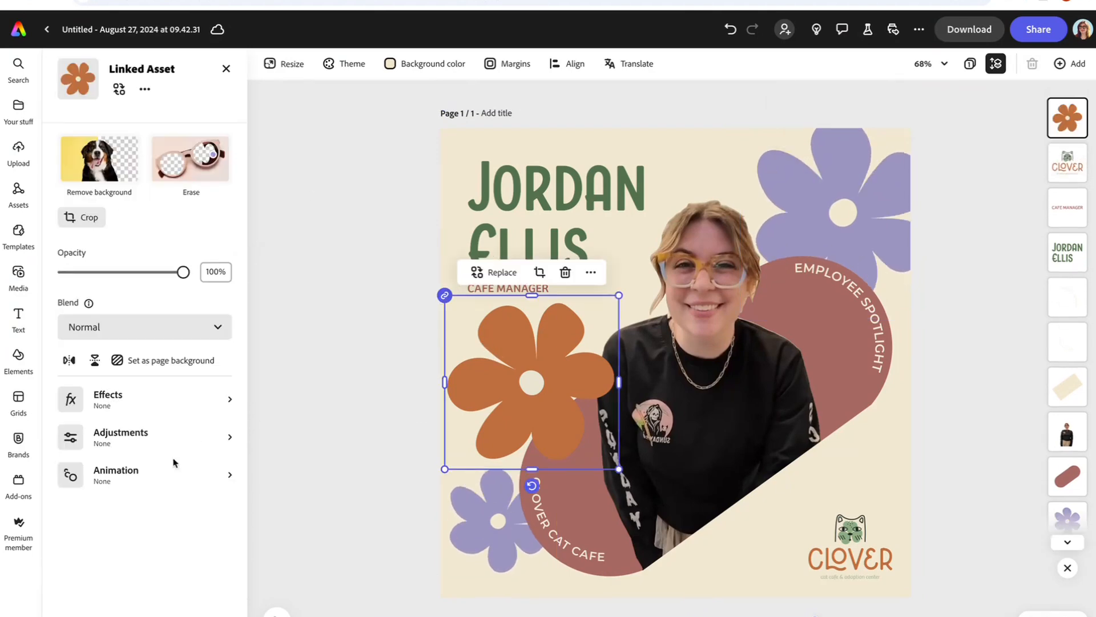
left_click(122, 480)
left_click(143, 104)
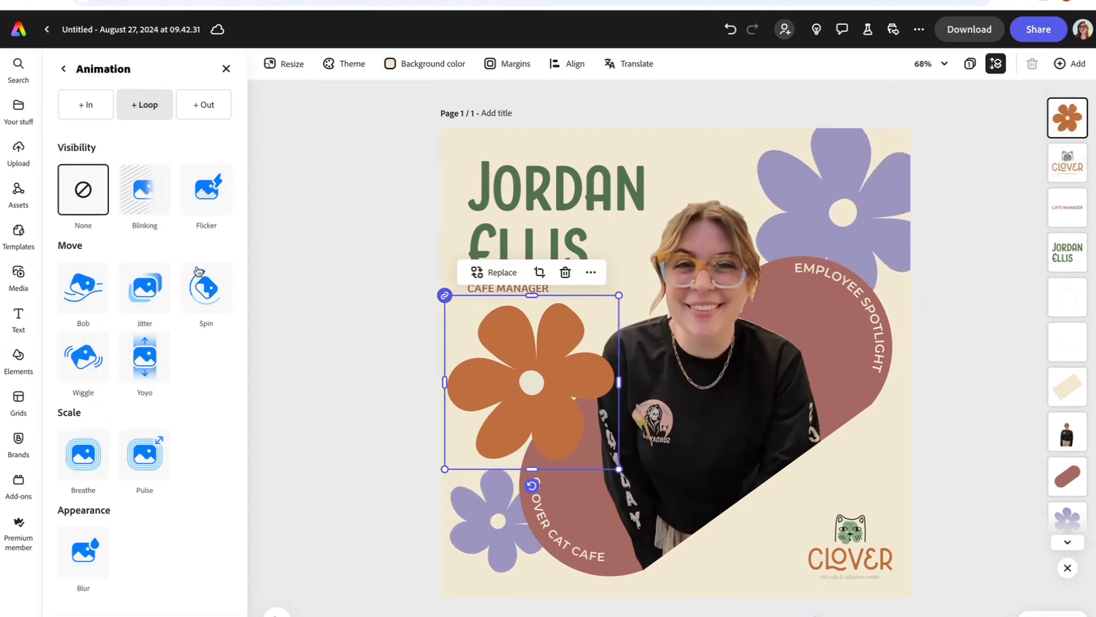
left_click(209, 291)
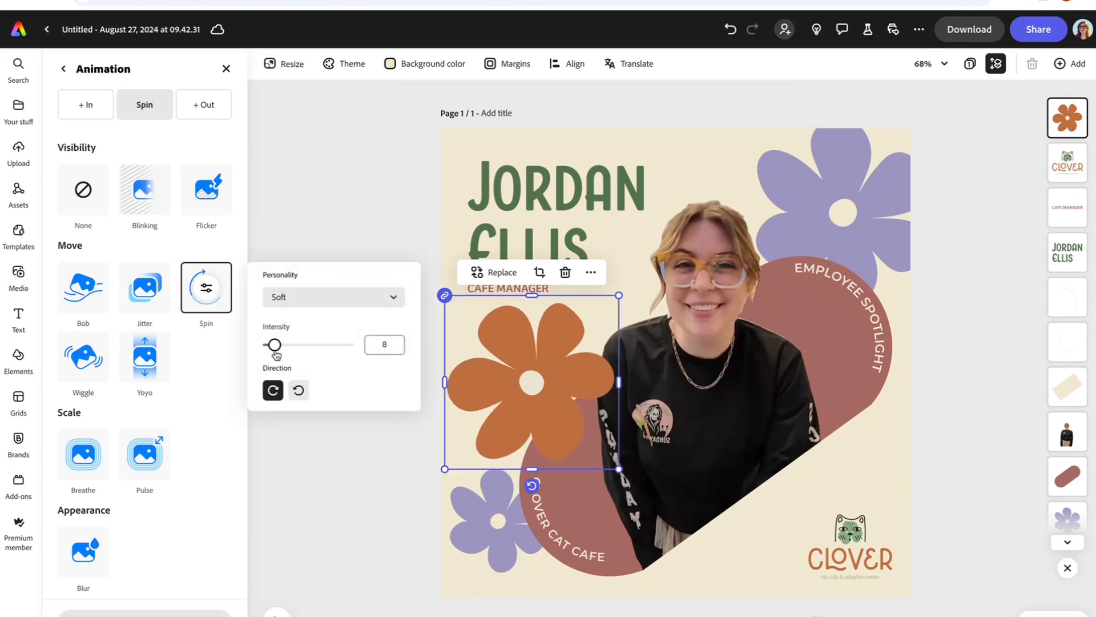
left_click(298, 390)
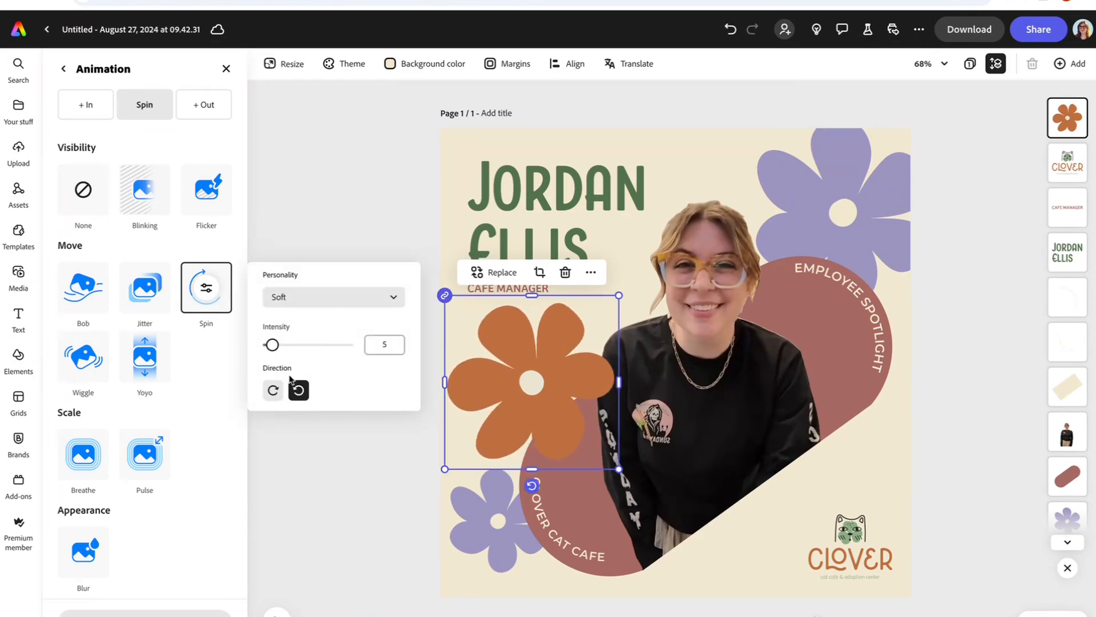
left_click(331, 190)
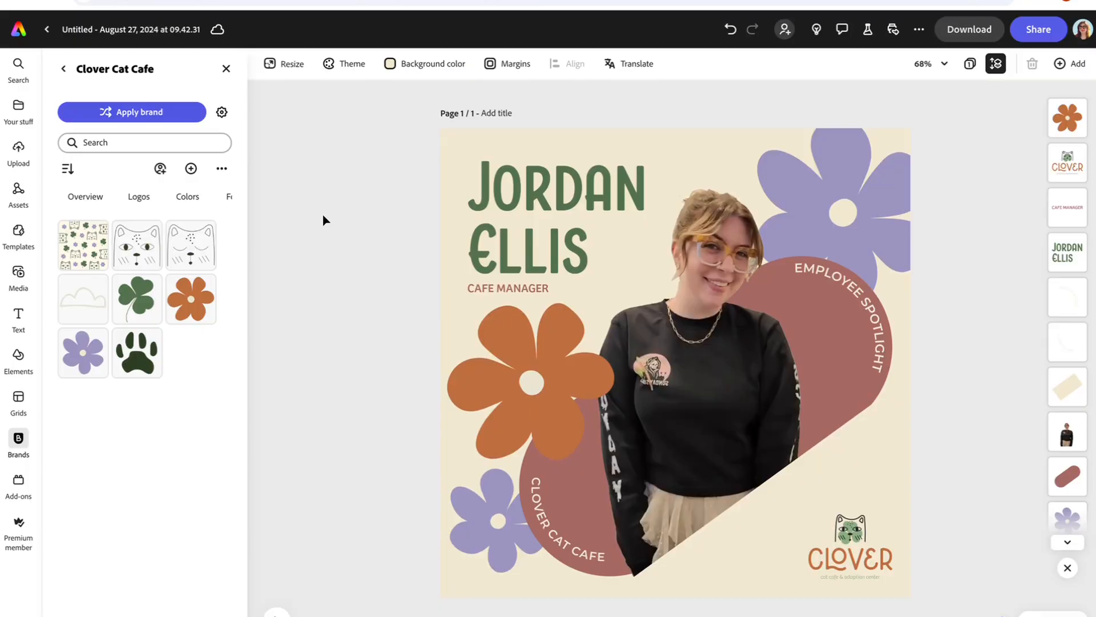
Step: Review the Download export format, then bring up the Share options
left_click(974, 32)
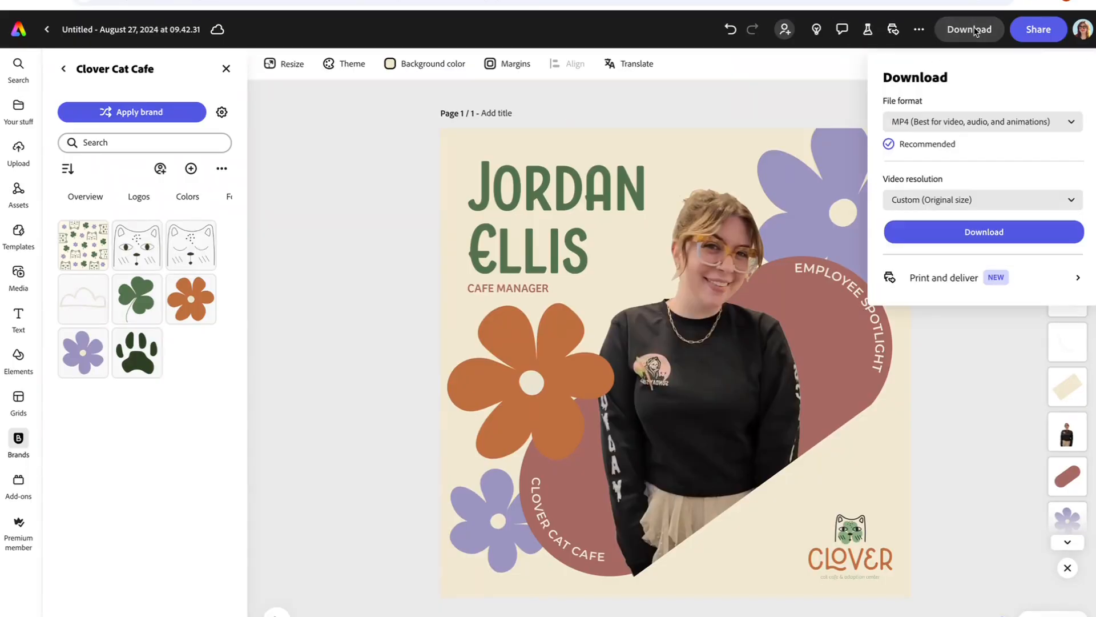
left_click(355, 213)
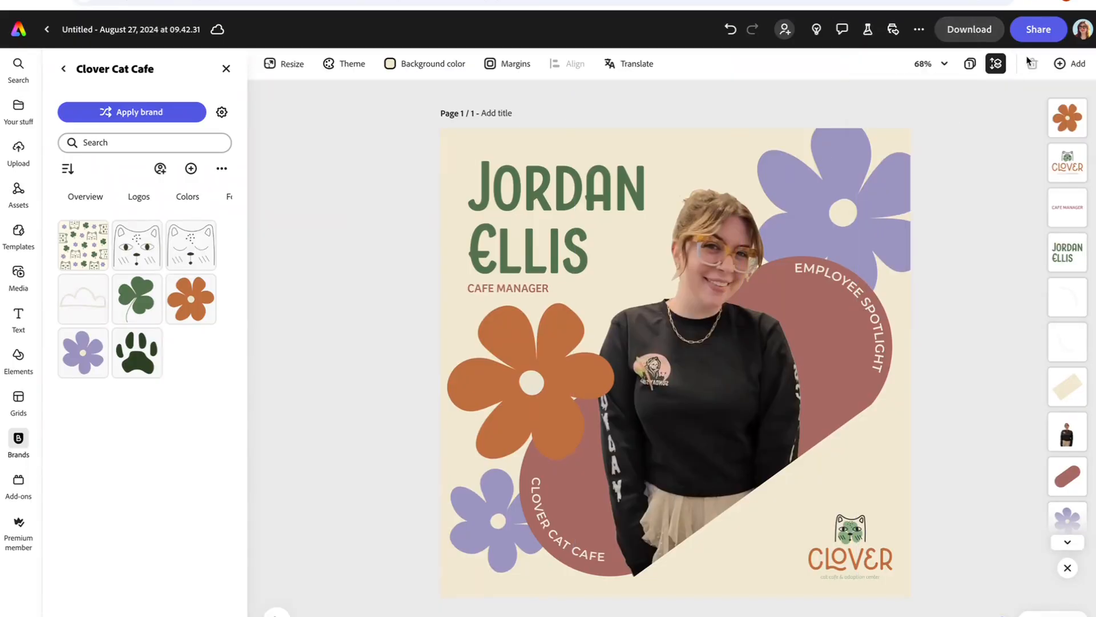
left_click(1037, 29)
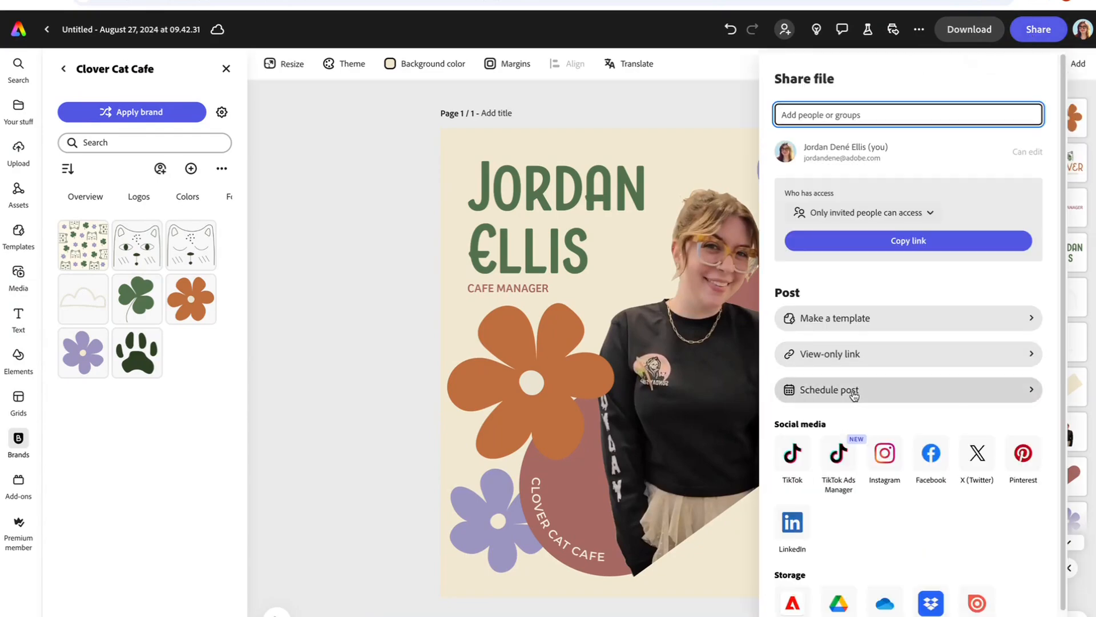
Step: Schedule a social post with the LinkedIn and Facebook accounts as channels
left_click(851, 390)
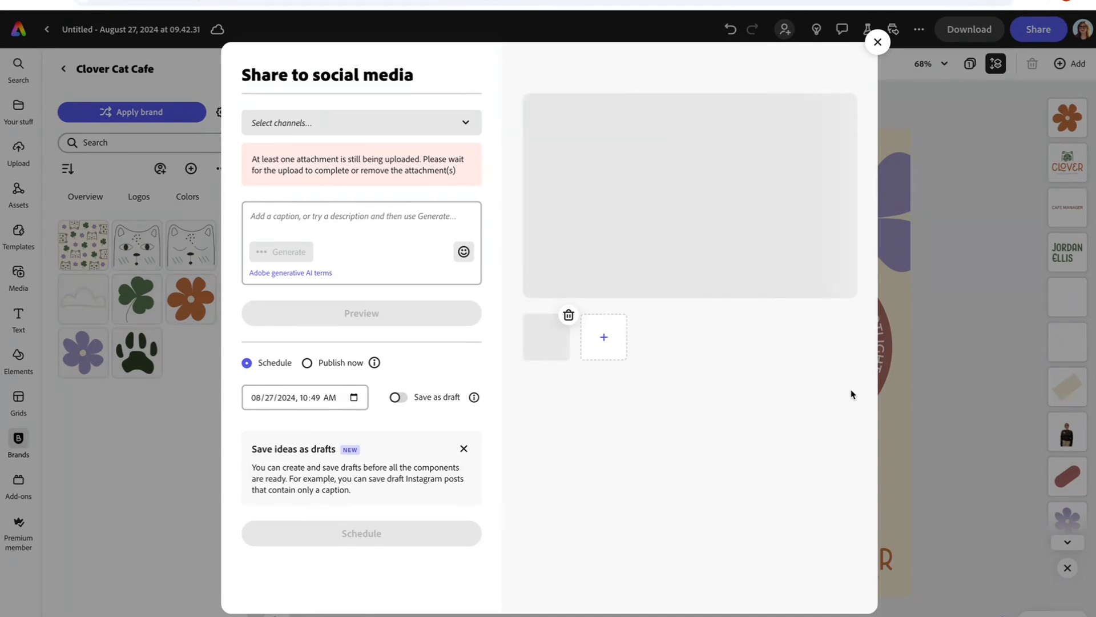
left_click(454, 123)
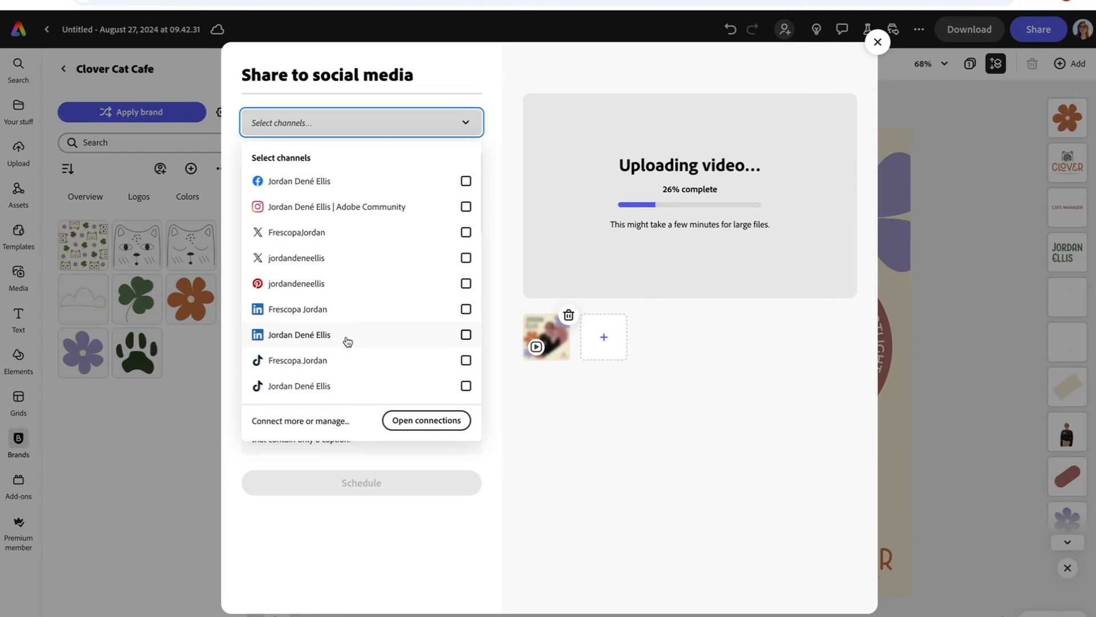
left_click(324, 337)
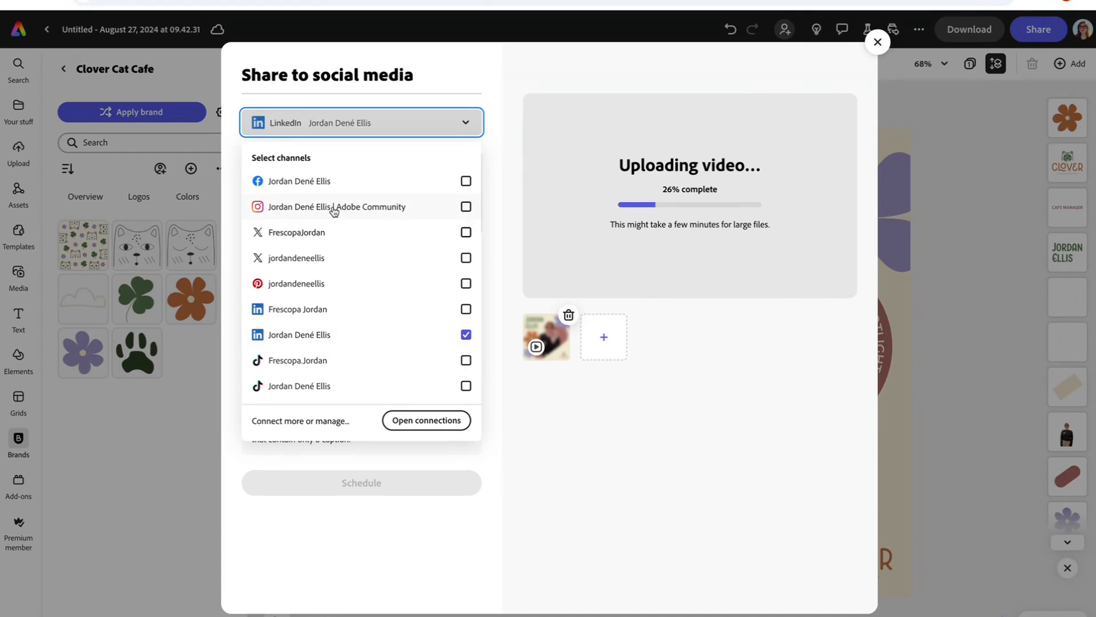
left_click(327, 182)
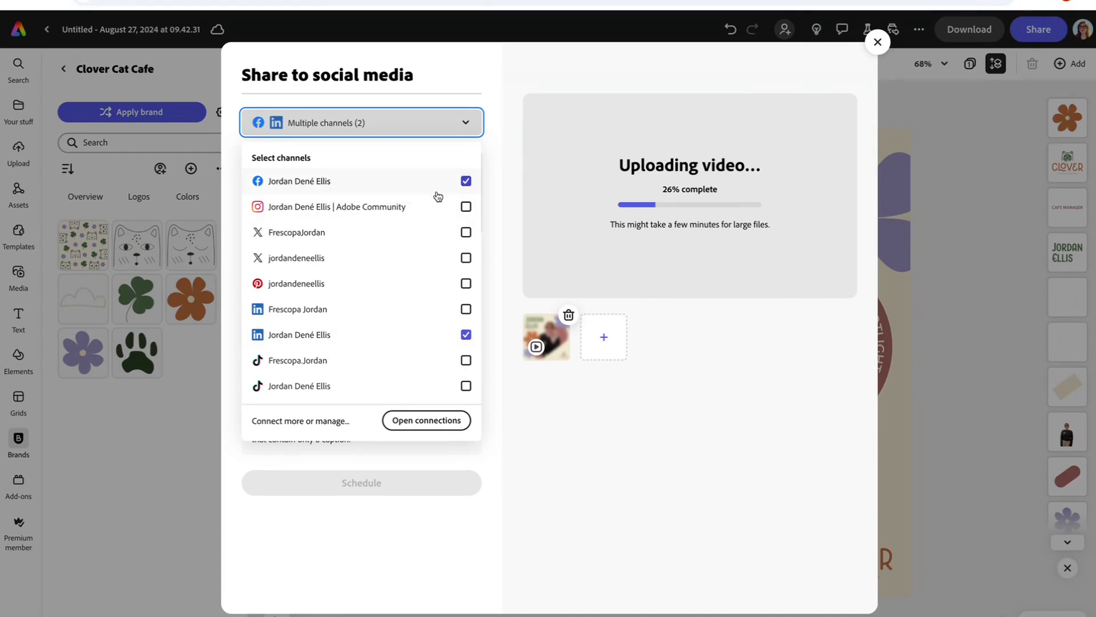
left_click(495, 232)
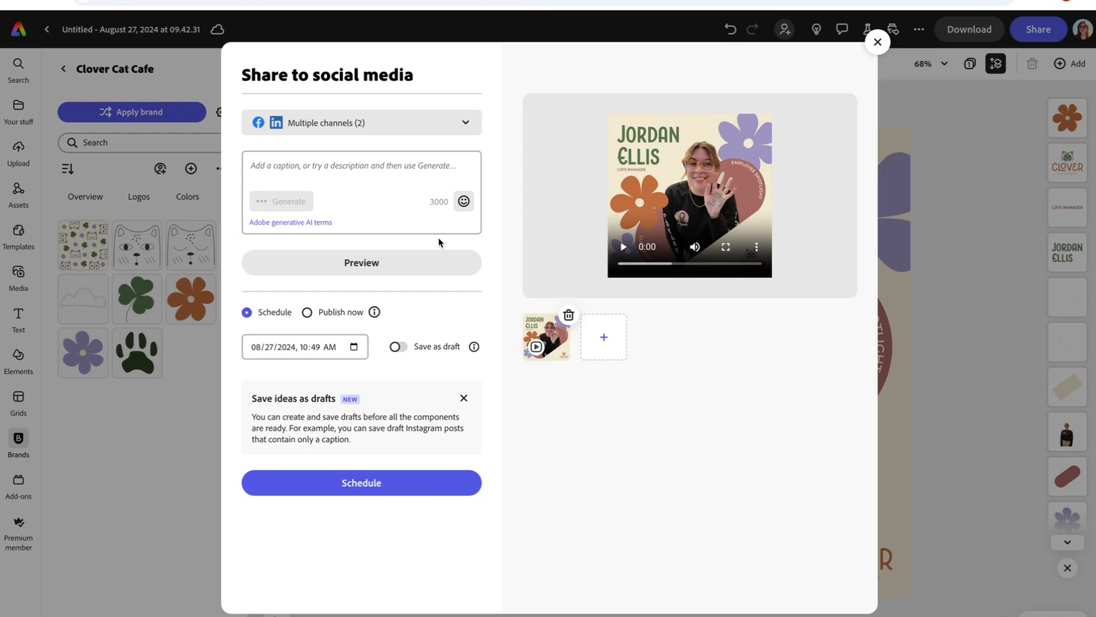
Step: Generate an AI caption from the prompt 'introducing our new cat cafe manager' and insert it
left_click(347, 170)
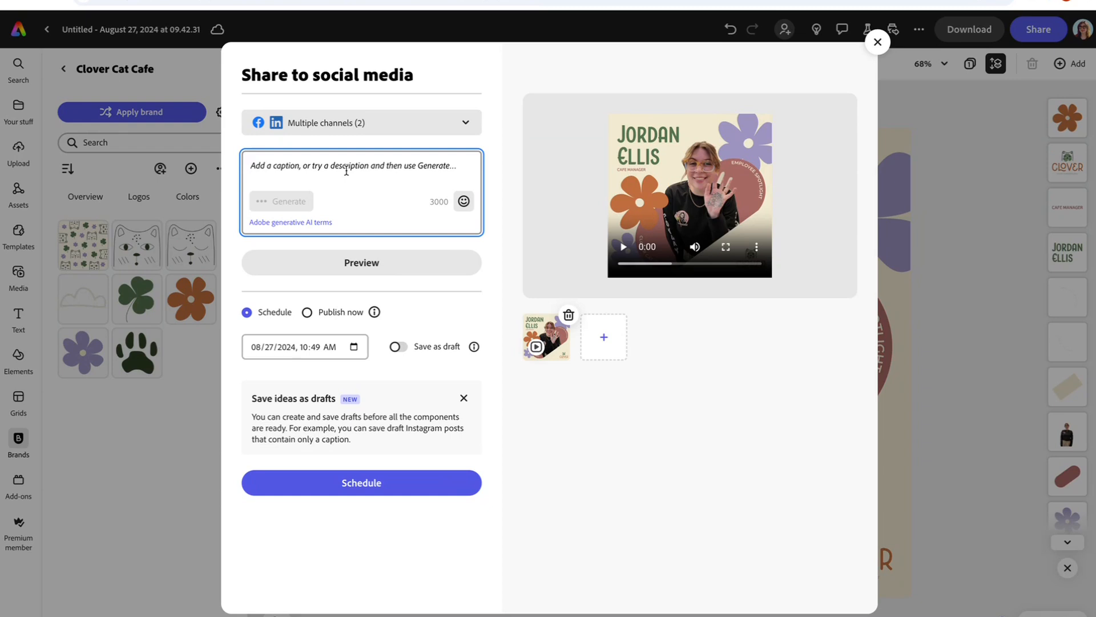
type("intor")
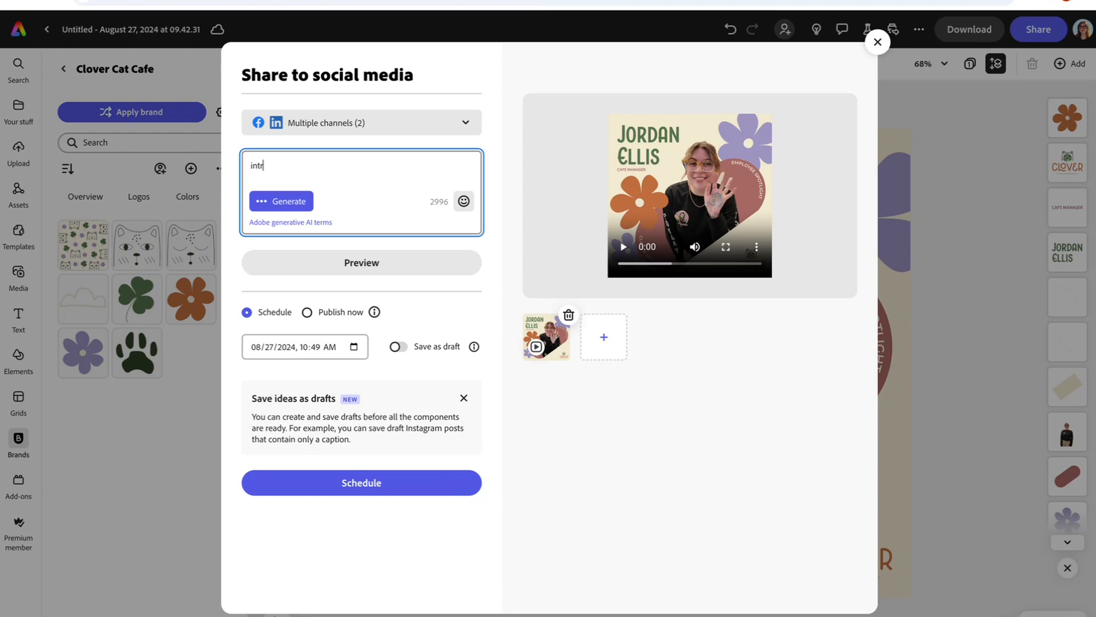
type("oducing our new cat caremana")
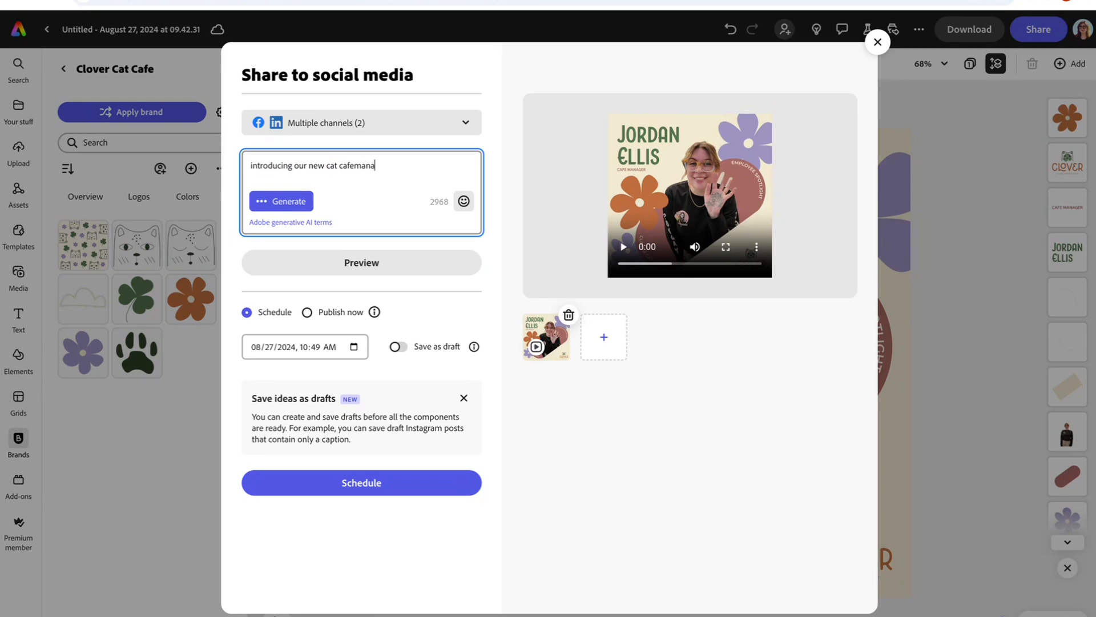
key("BackSpace")
key("BackSpace")
key("BackSpace")
key("BackSpace")
type("manager")
left_click(293, 206)
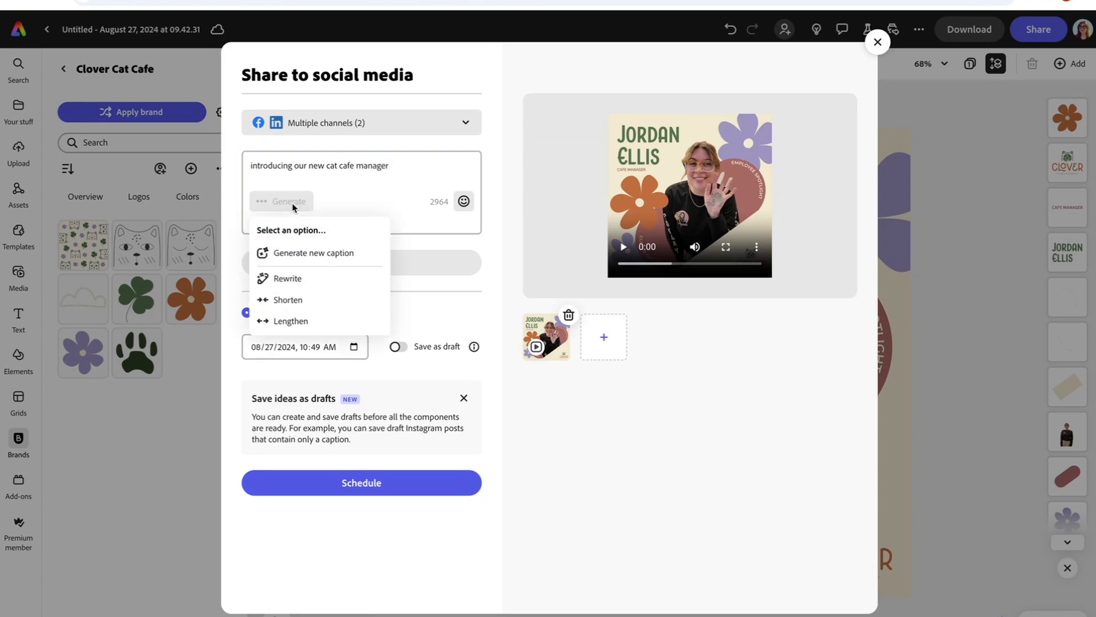
left_click(312, 258)
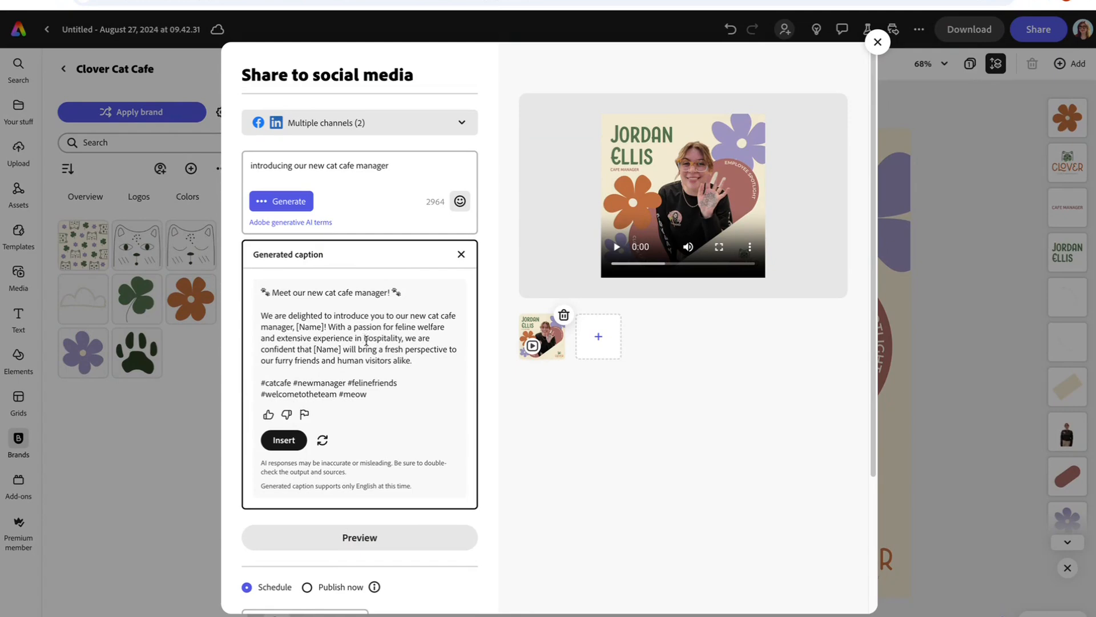
left_click(283, 440)
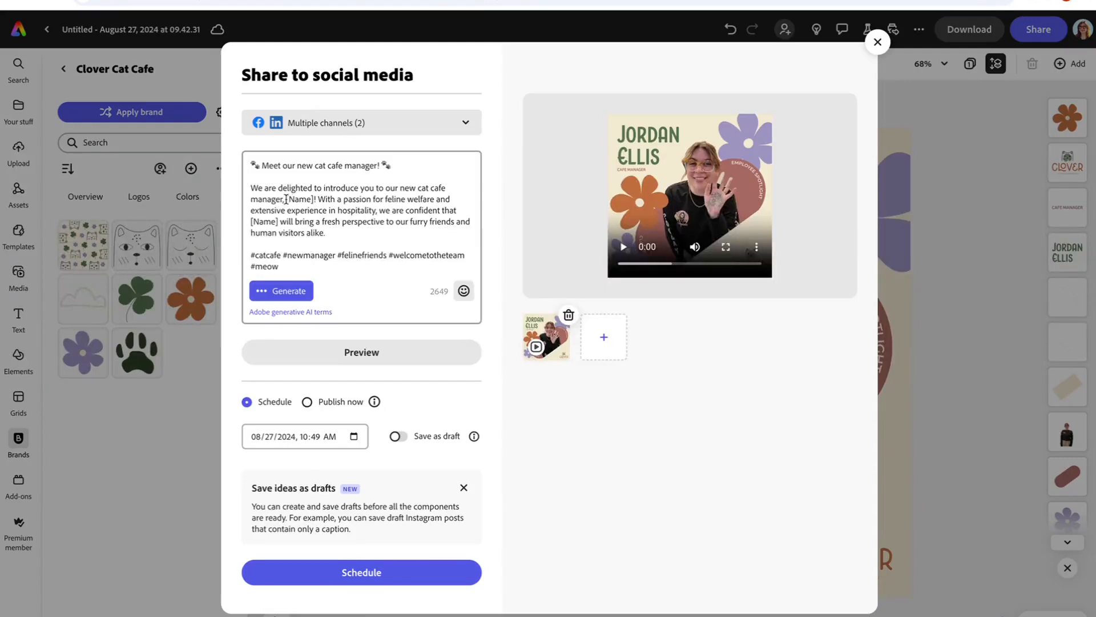
Step: Replace both [Name] placeholders in the caption with the employee's first name
left_click_drag(286, 199, 313, 198)
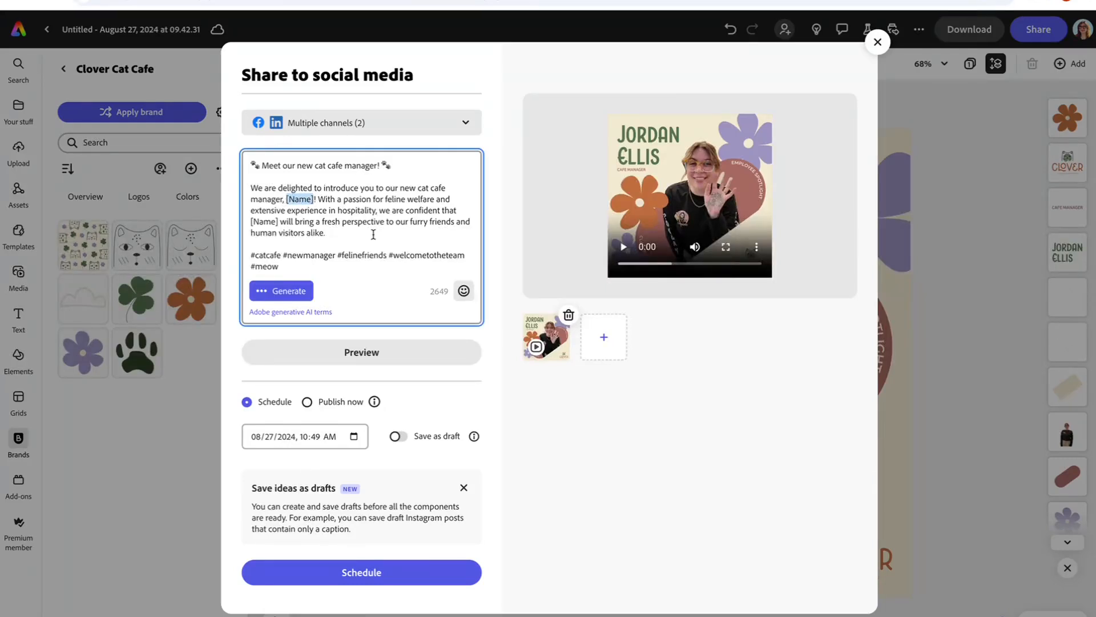
type("Jordan")
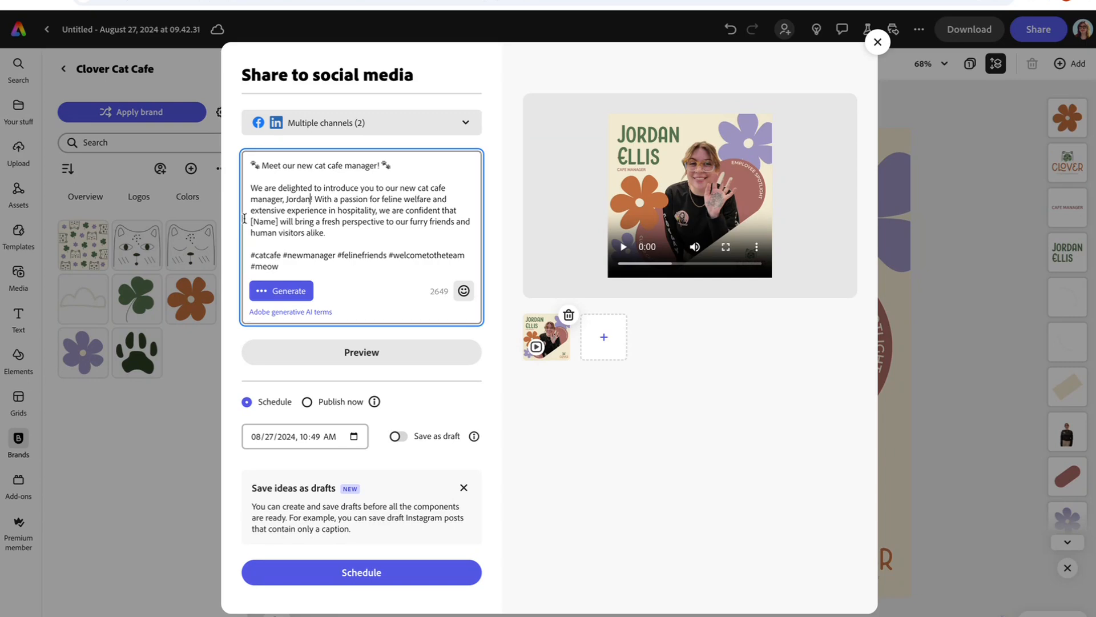
left_click_drag(251, 221, 271, 221)
type("Jordan")
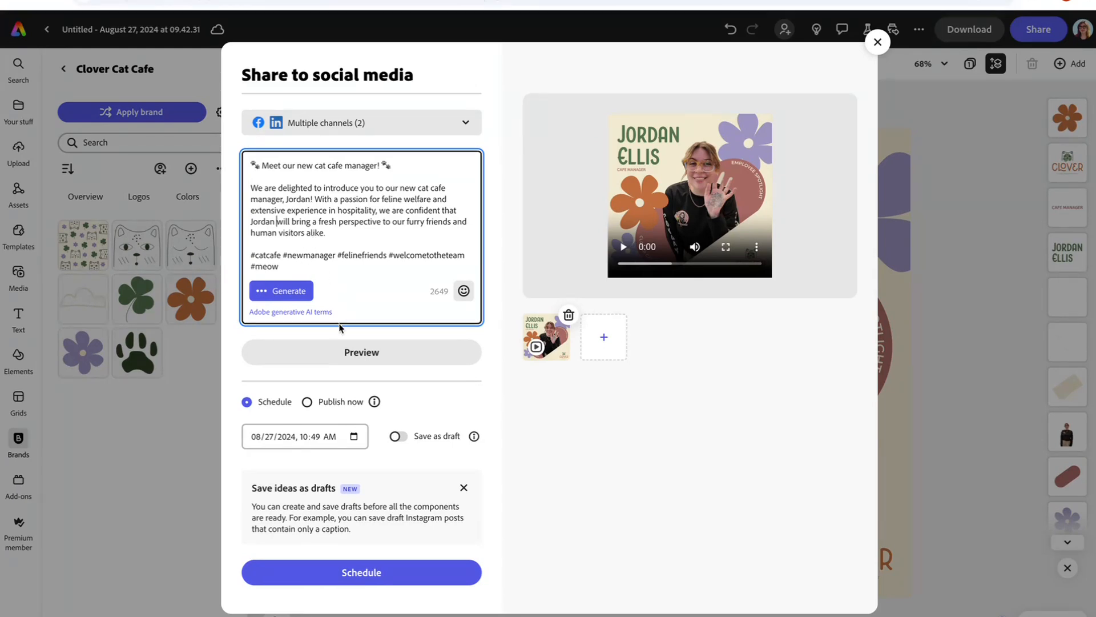
left_click(366, 354)
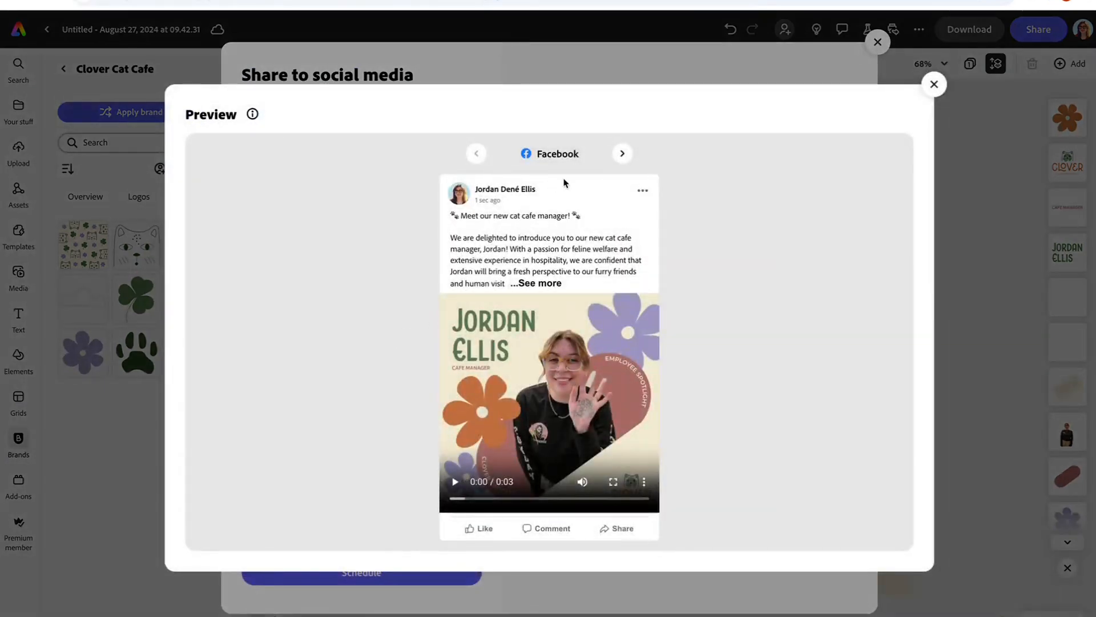
left_click(623, 153)
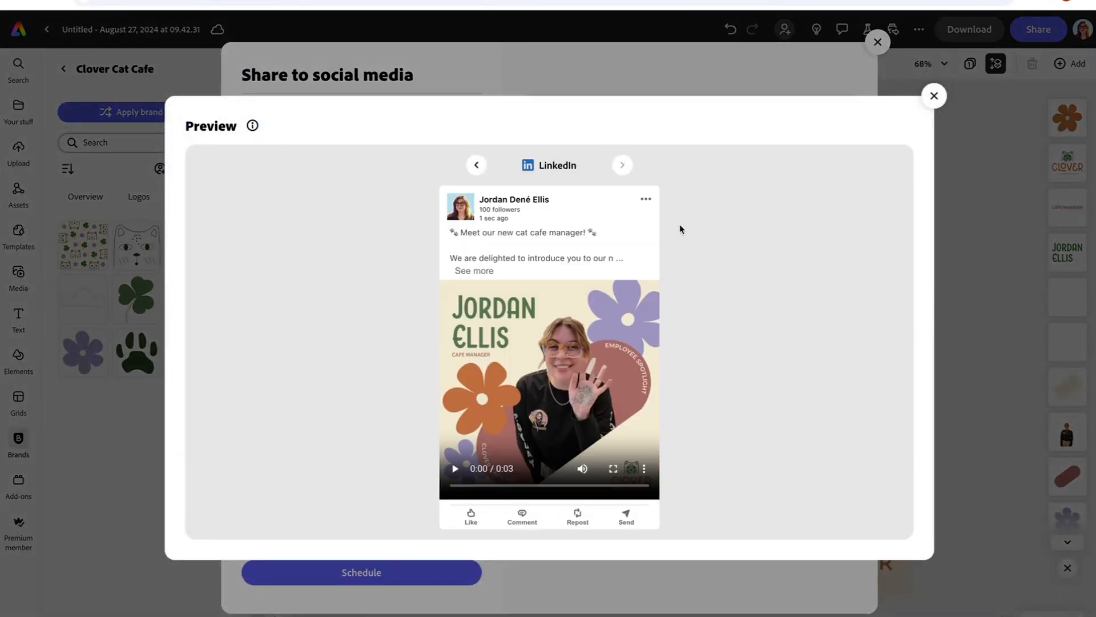
left_click(476, 165)
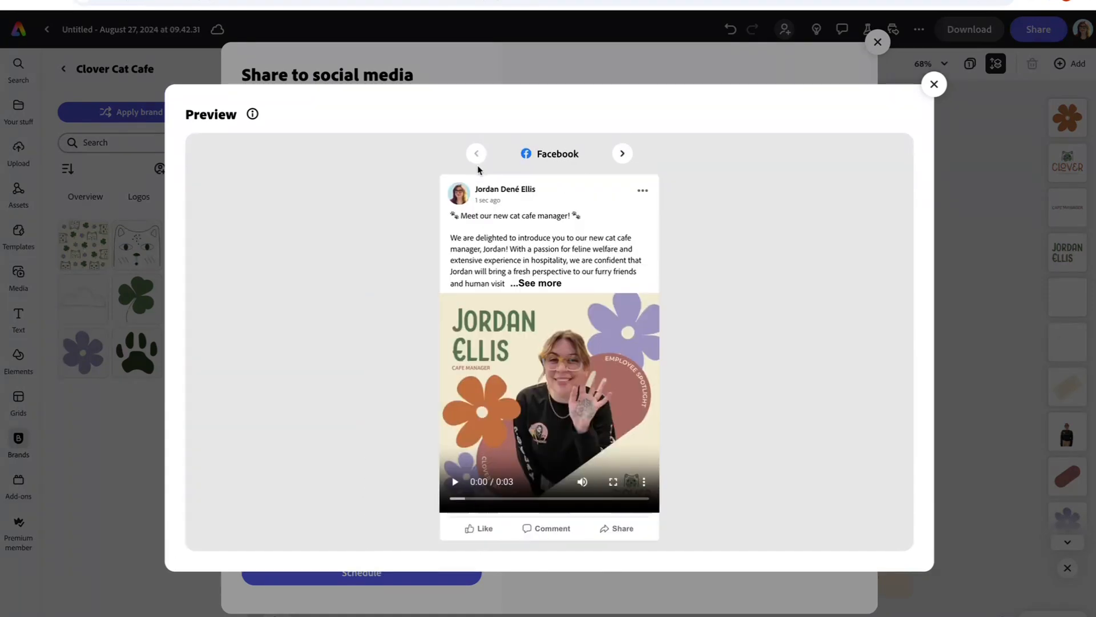
left_click(934, 96)
Step: Set the publish date to September 4, 2024, 10:49 AM and schedule the post
left_click(354, 436)
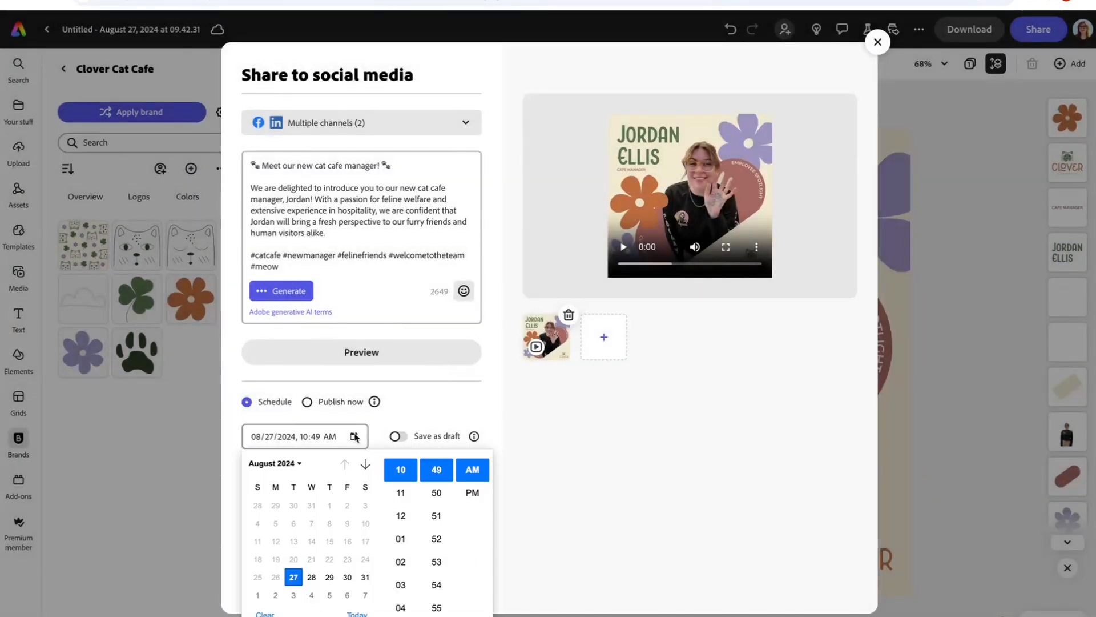
left_click(364, 464)
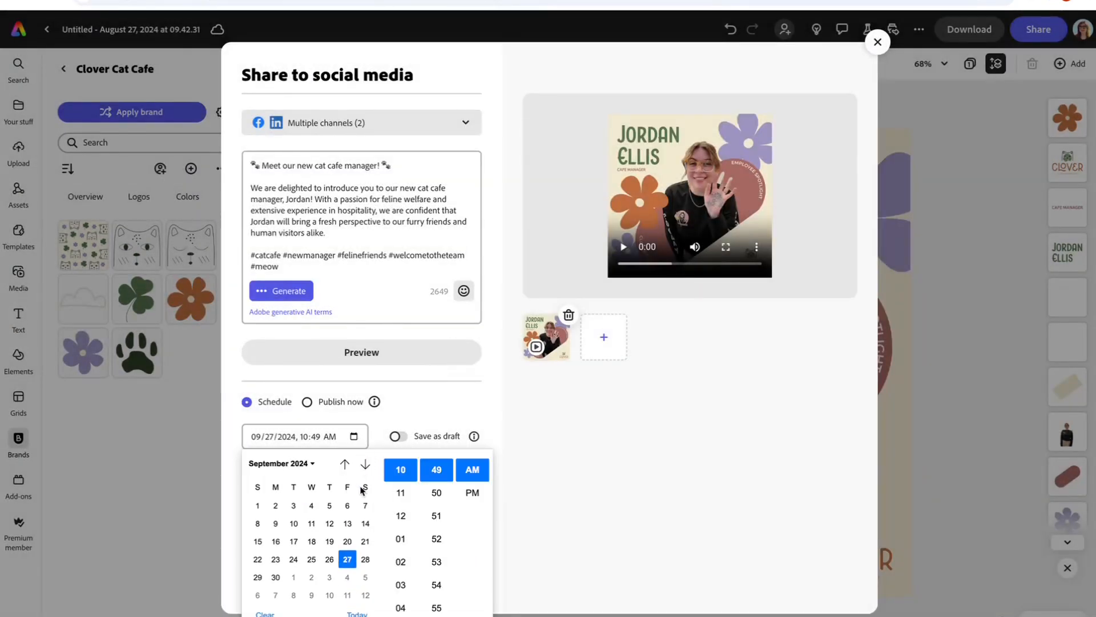
left_click(311, 505)
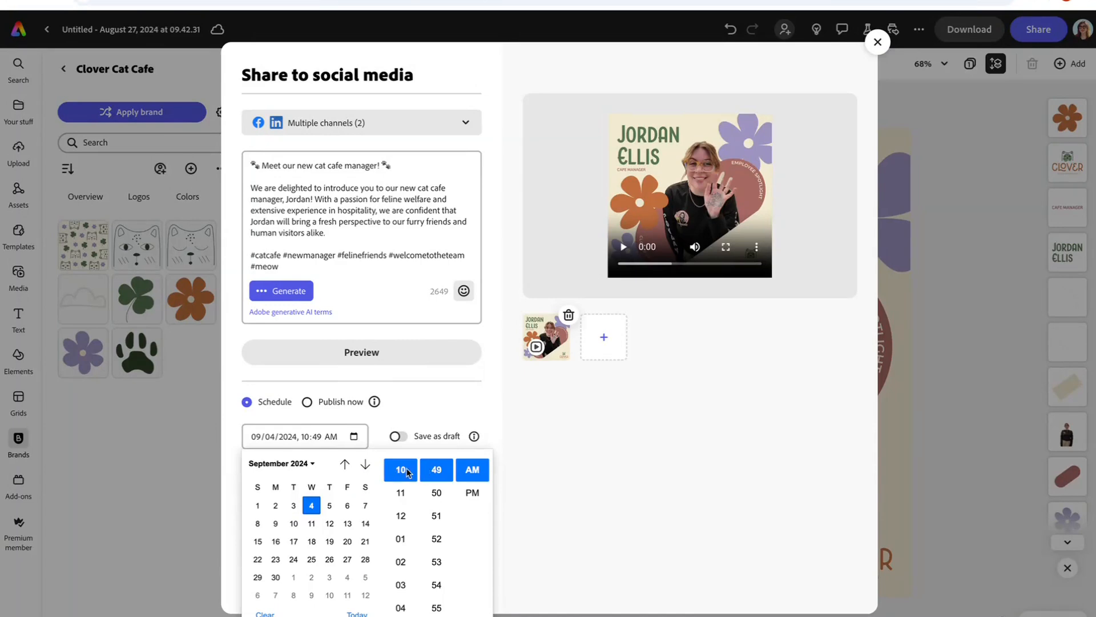
left_click(447, 403)
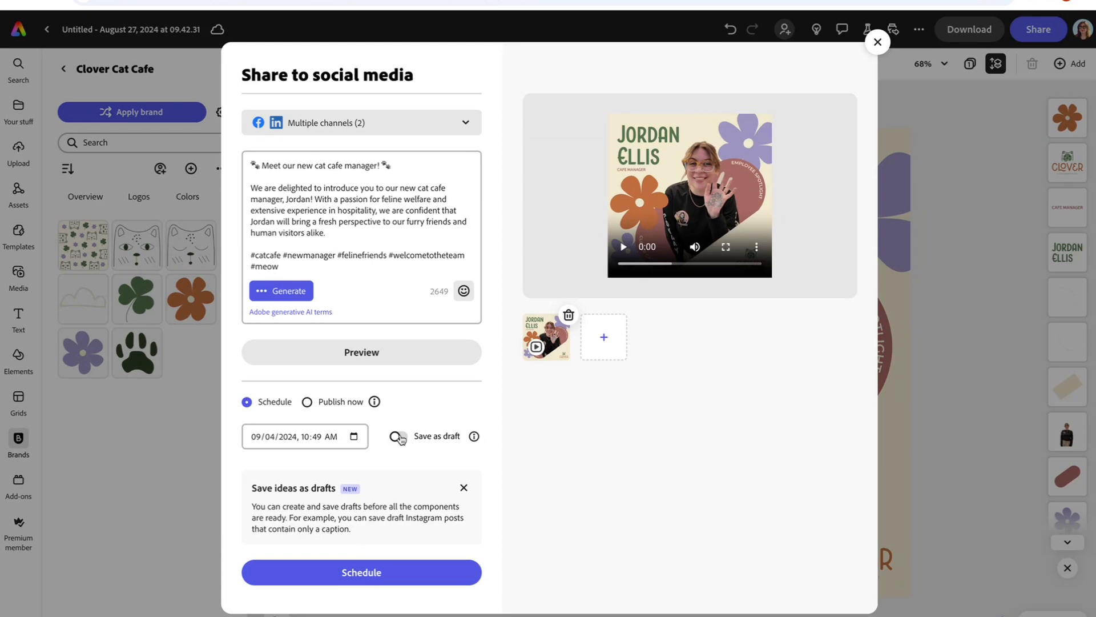
left_click(358, 574)
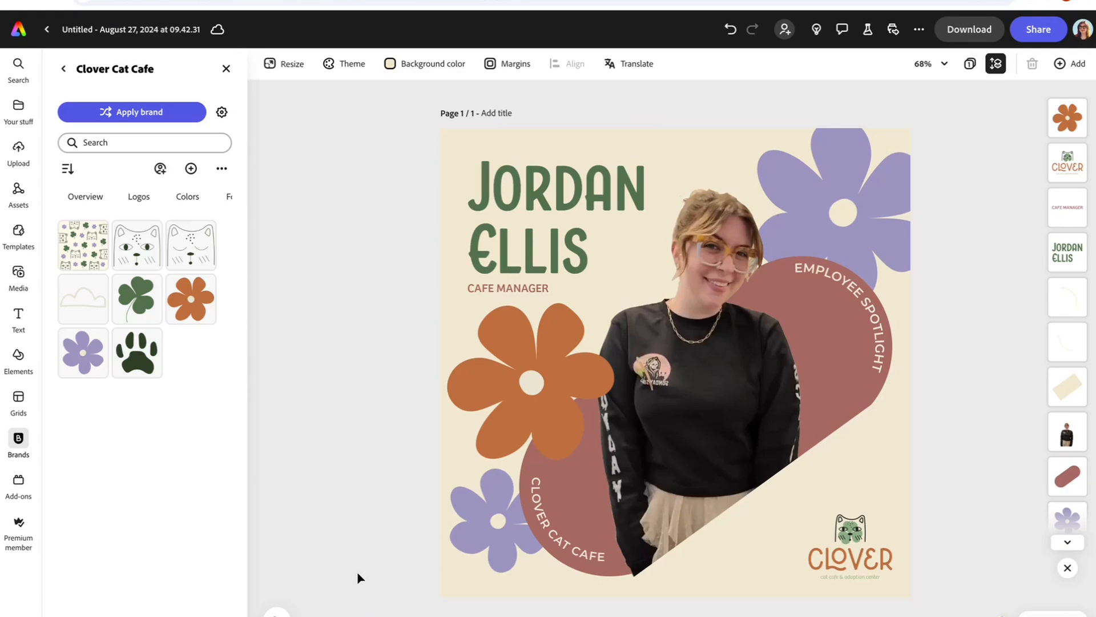
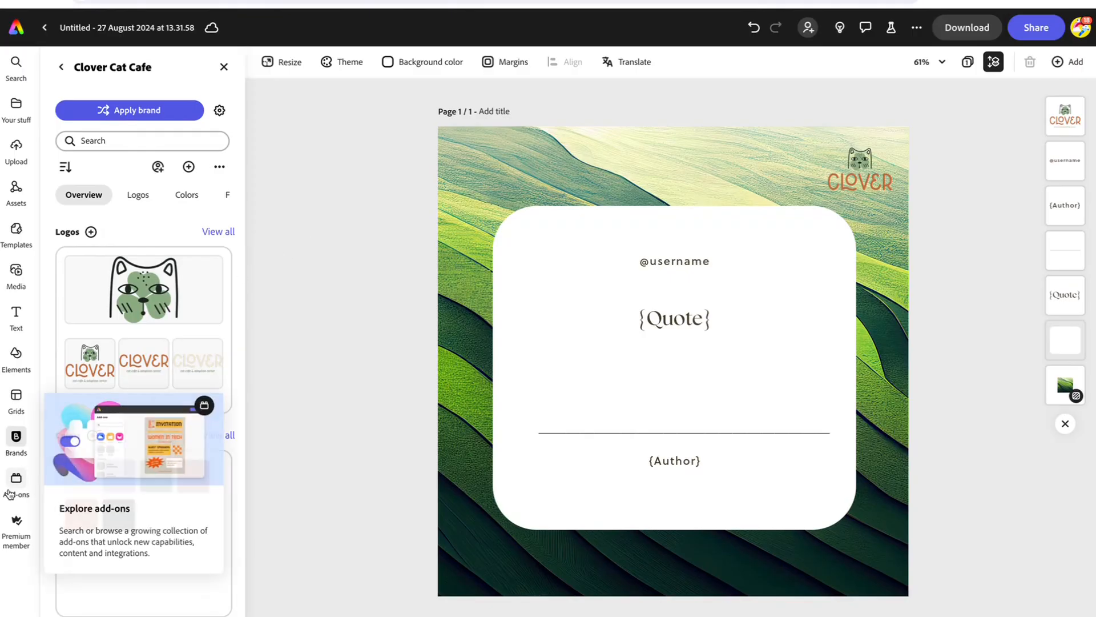
Step: Launch the Bulk Create and Generate add-on and begin its Get started setup
left_click(16, 486)
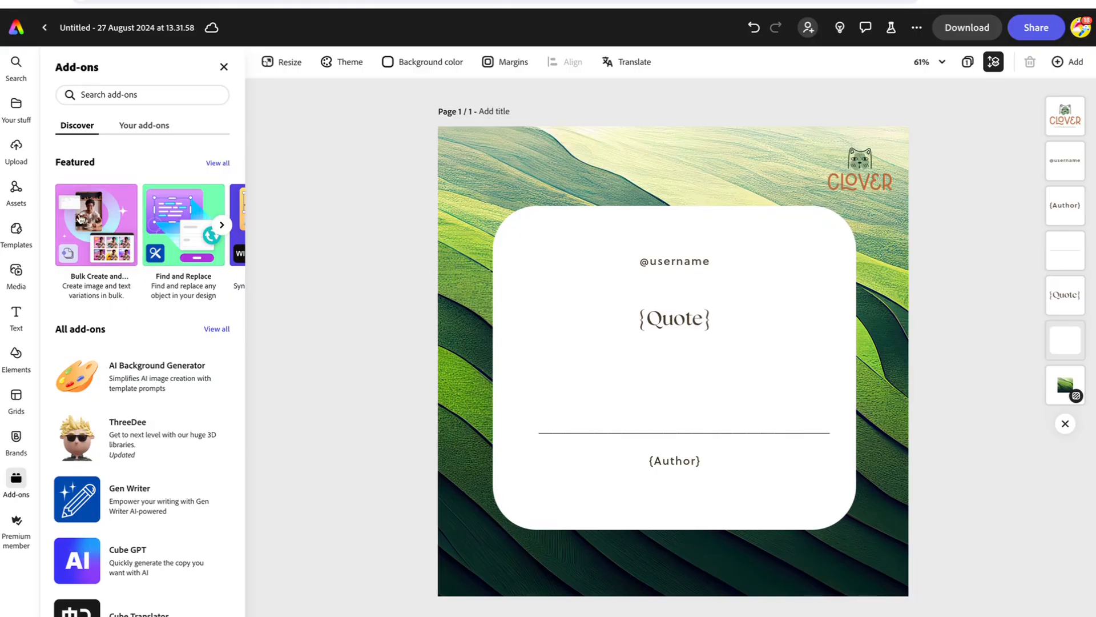
left_click(81, 219)
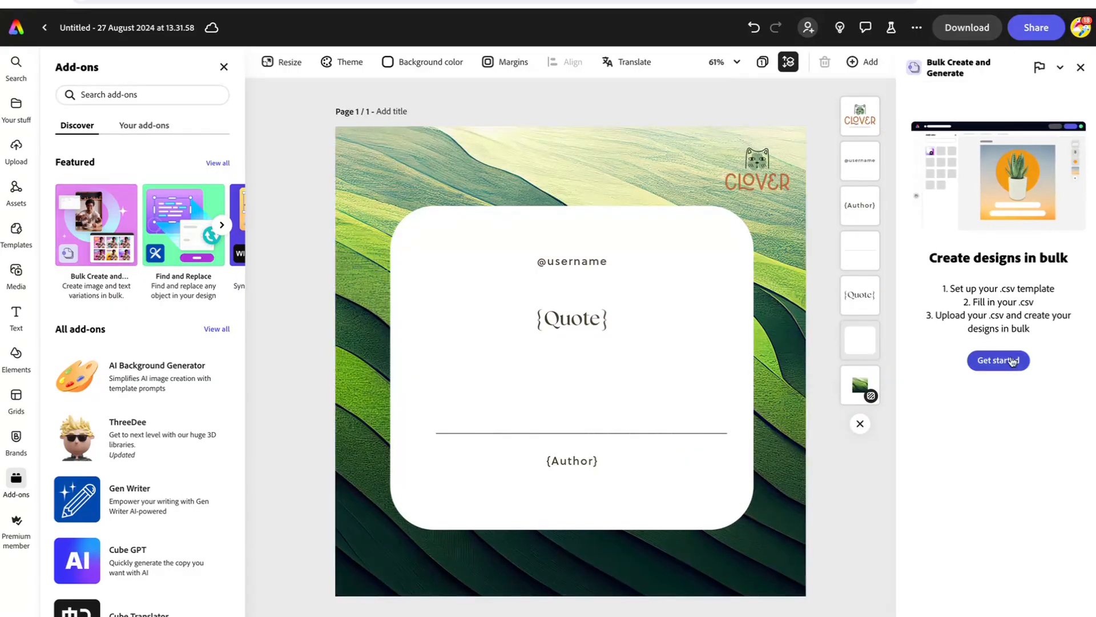
left_click(1009, 360)
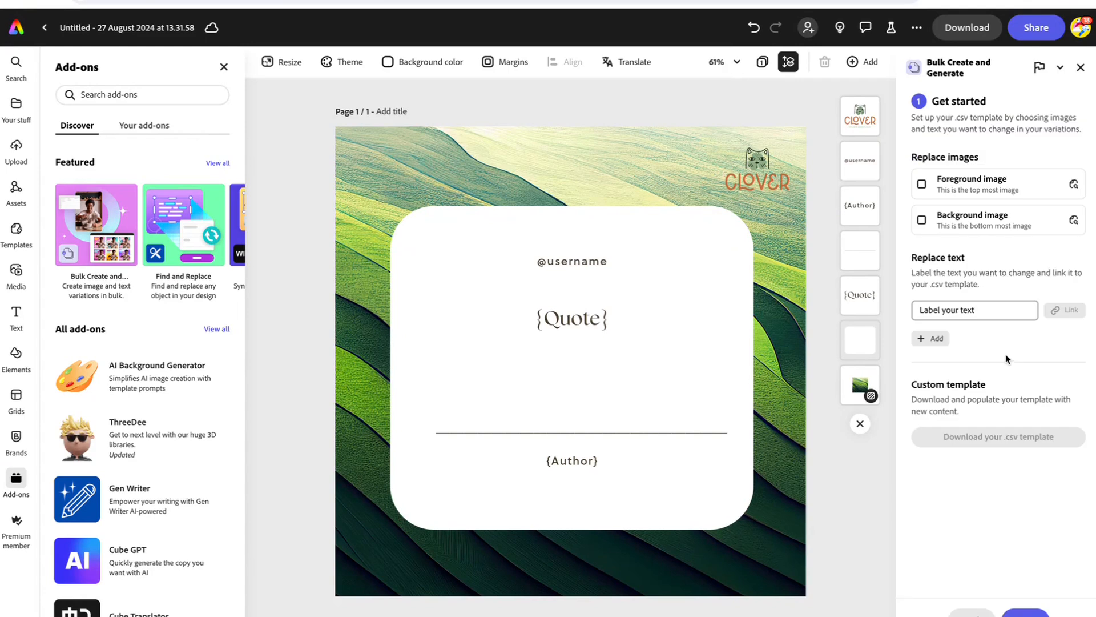
Step: Mark the background image as replaceable and link a 'Q' label to the {Quote} text
left_click(649, 170)
left_click(921, 220)
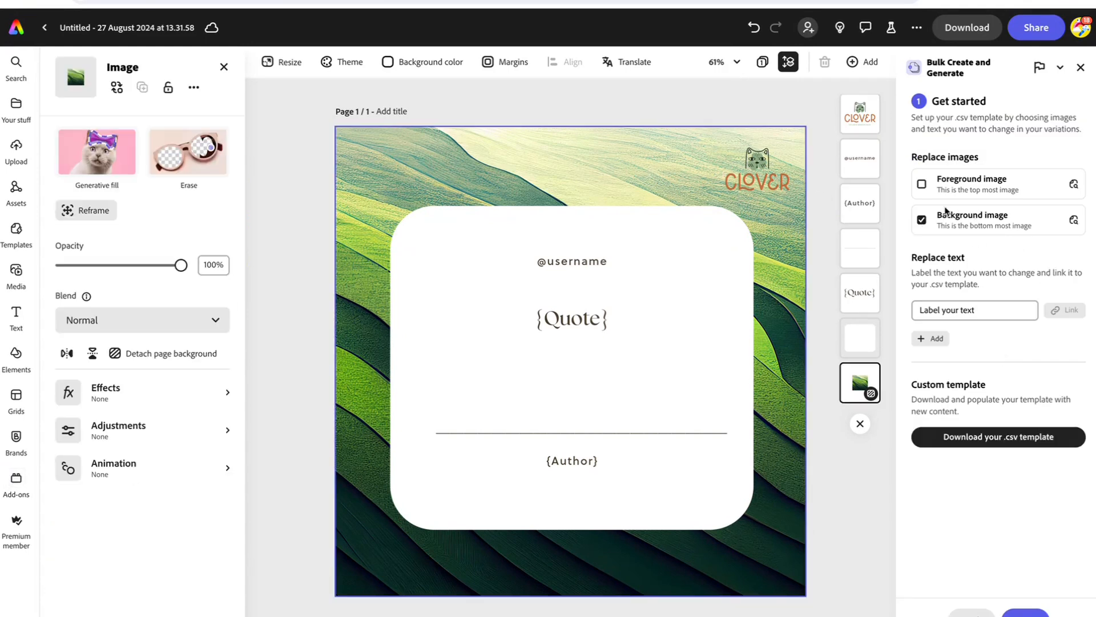
left_click(582, 318)
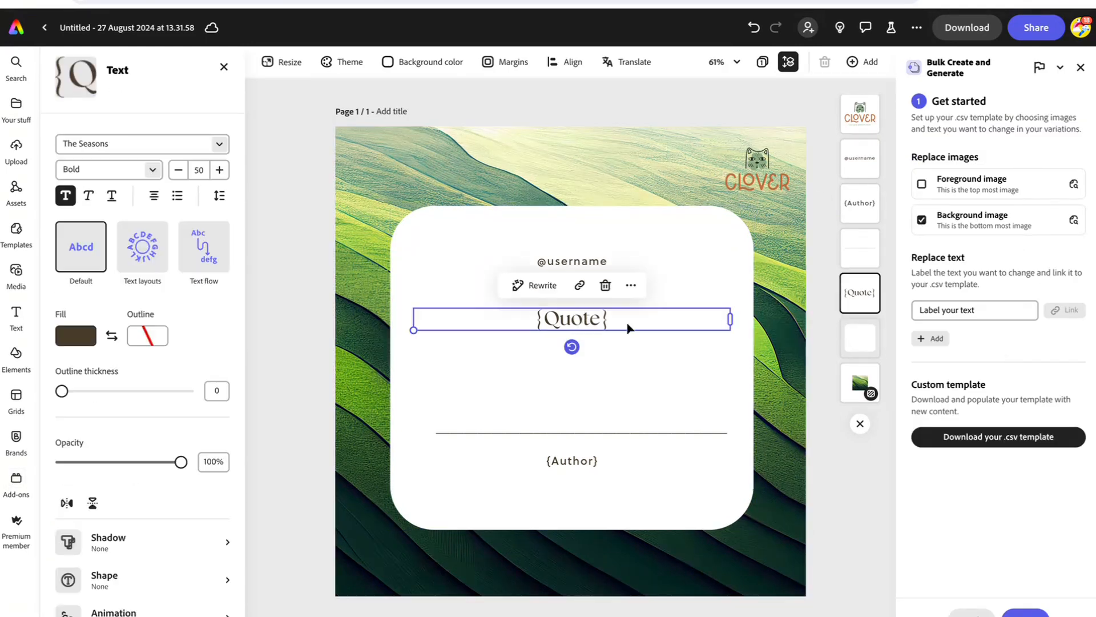
left_click(943, 310)
type("Quote")
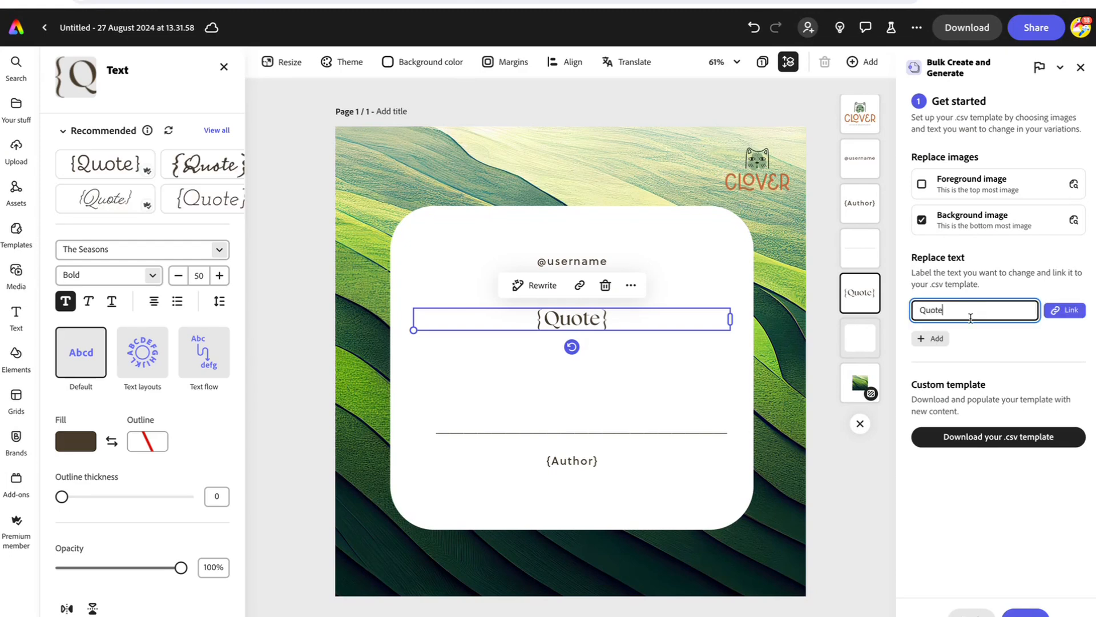
left_click(1064, 310)
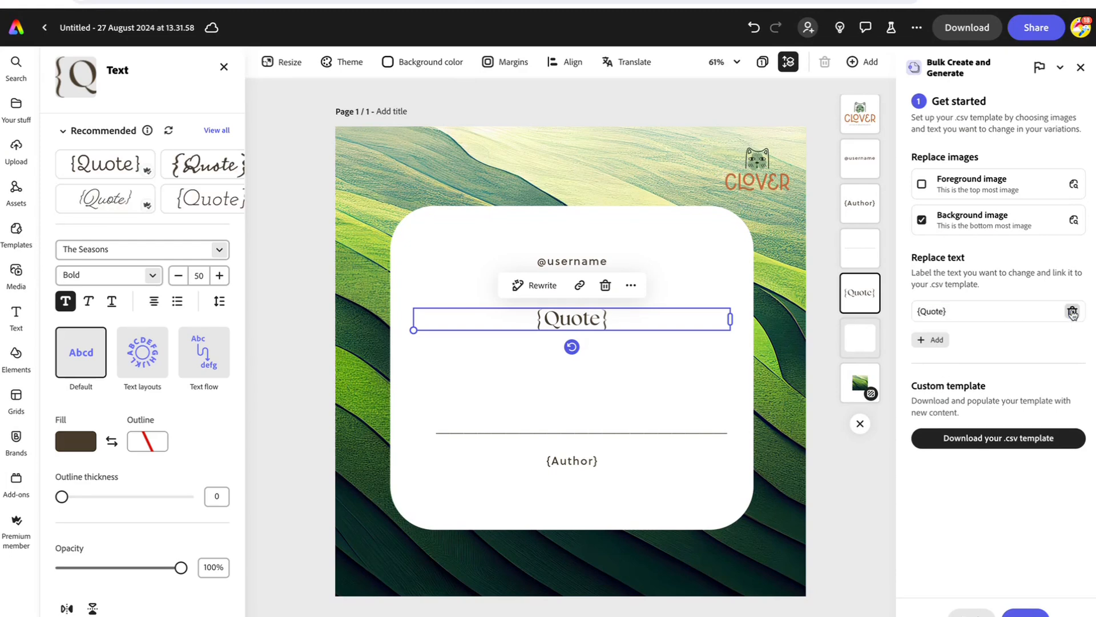
Step: Add a second text label 'Au' and link it to the {Author} text
left_click(571, 463)
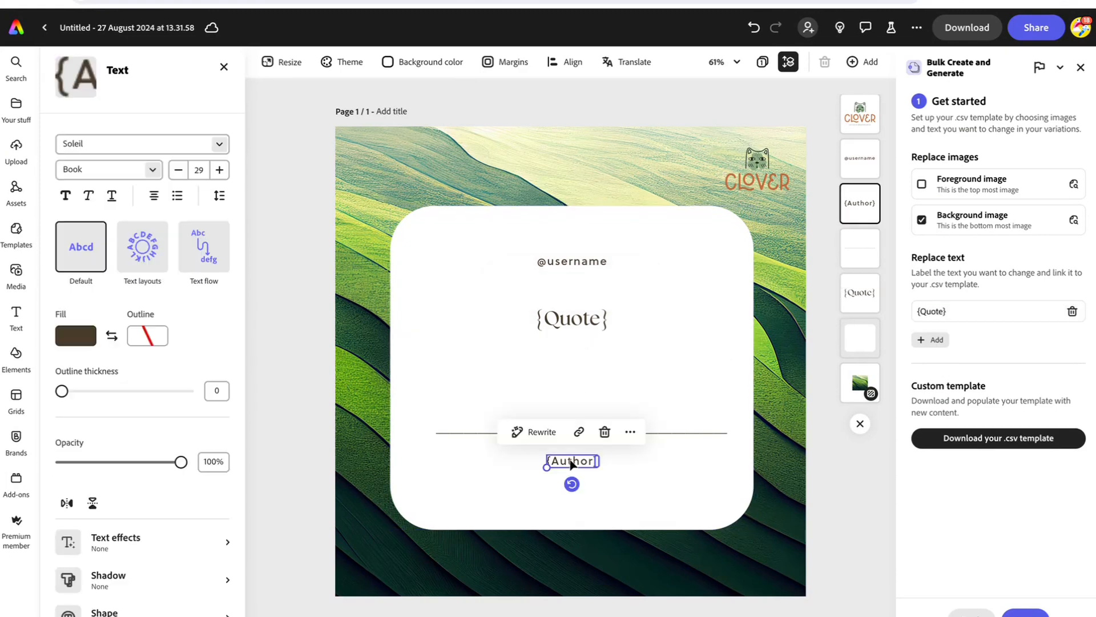
left_click(931, 339)
left_click(922, 346)
type("Author")
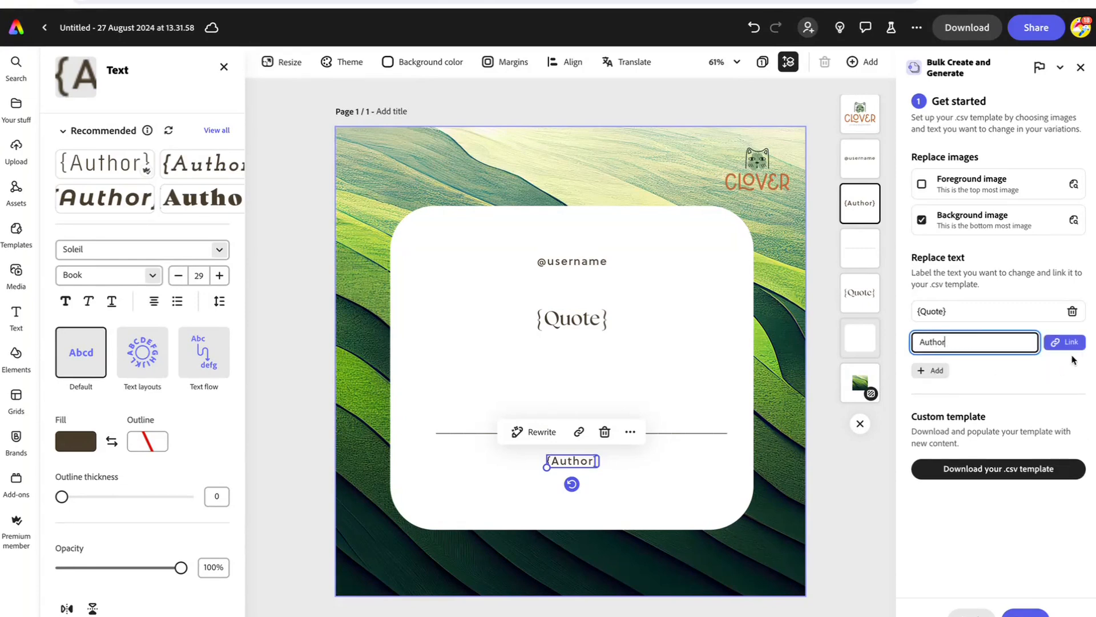
left_click(1065, 341)
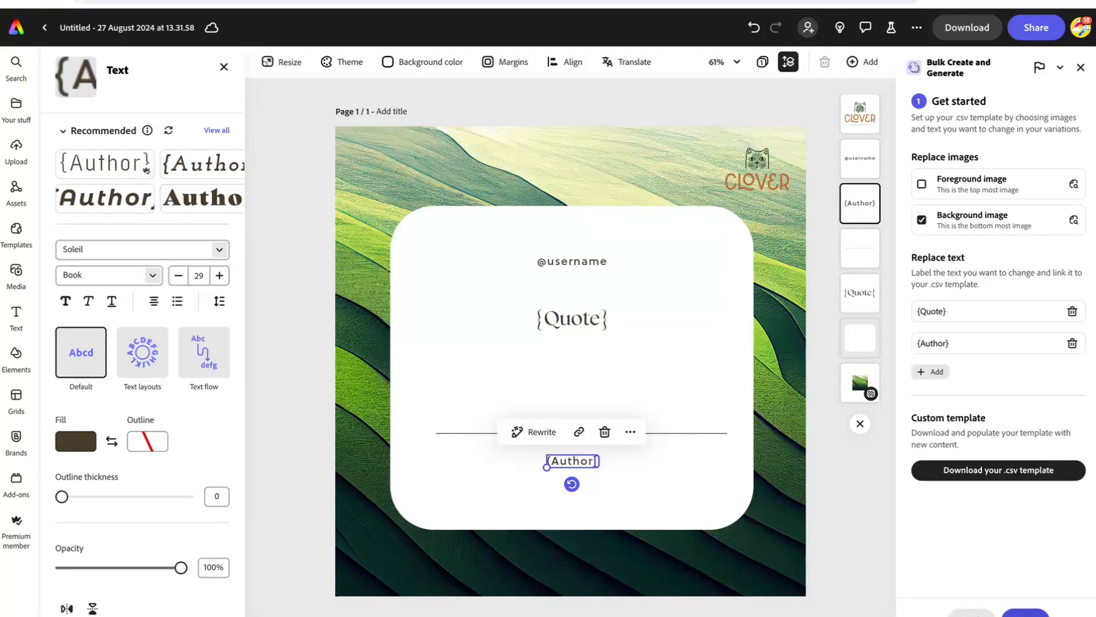
Step: Upload Max Demo .csv and create five pages with cat backgrounds, quotes and authors
left_click(1026, 614)
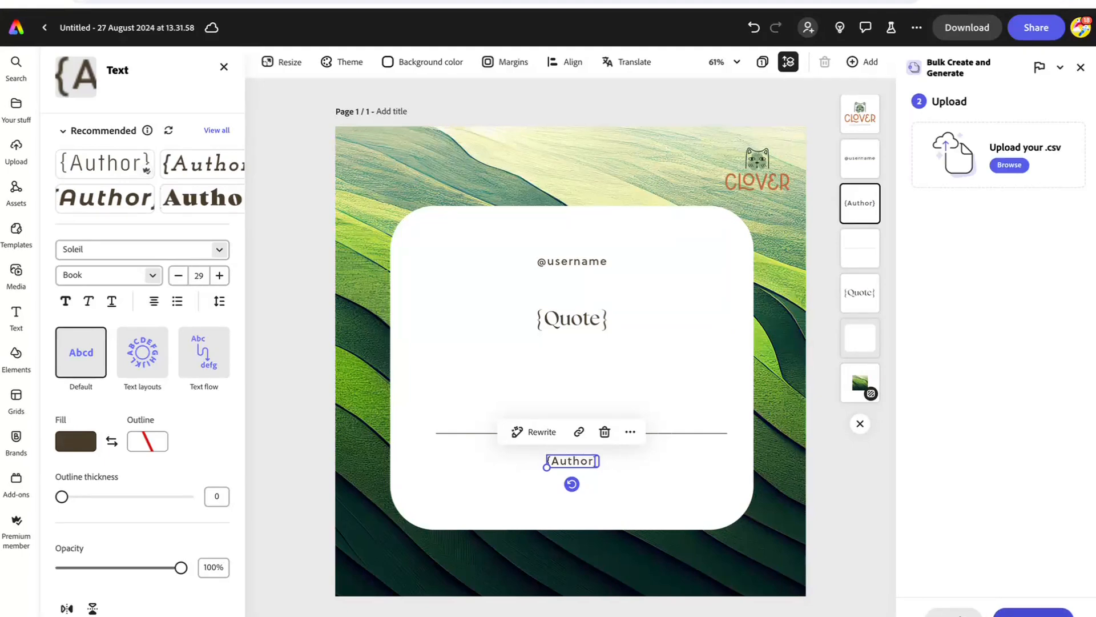
left_click(1010, 166)
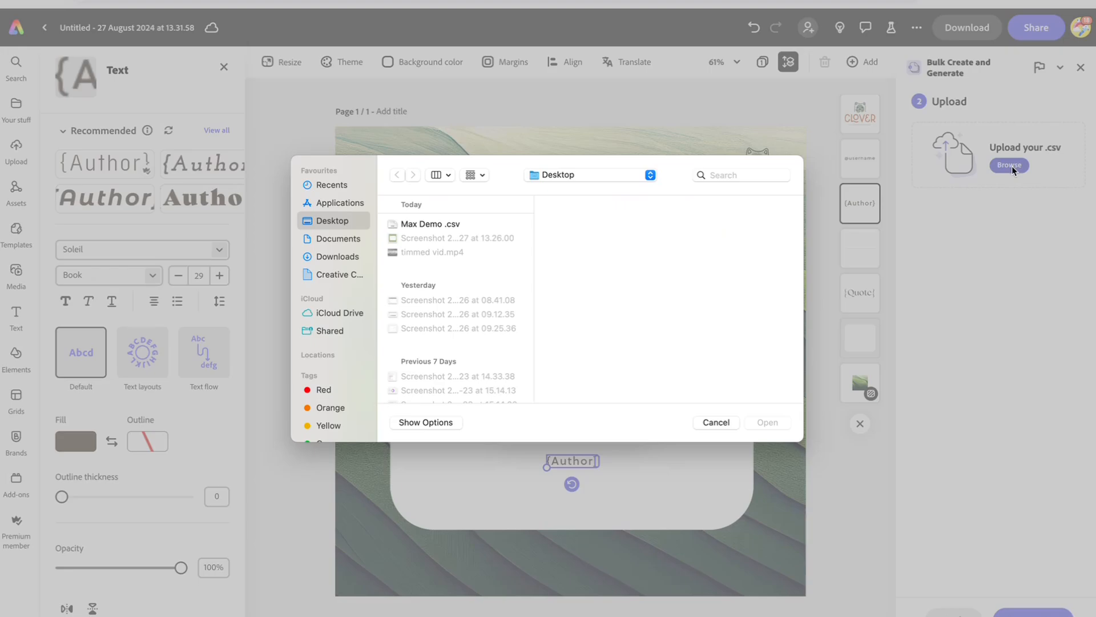
double_click(450, 224)
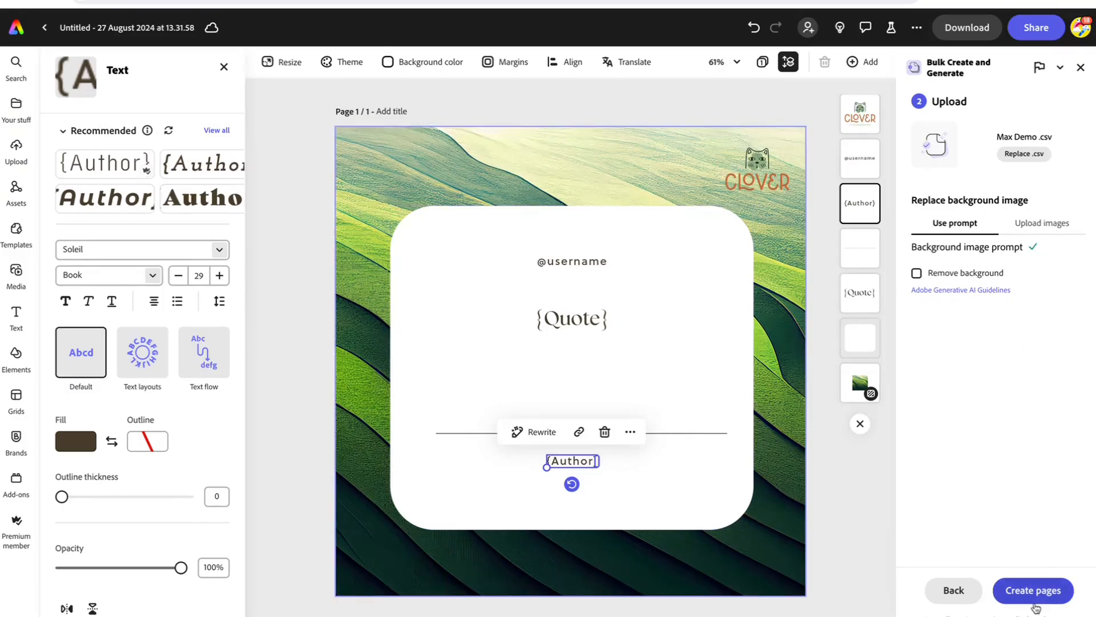
left_click(1029, 587)
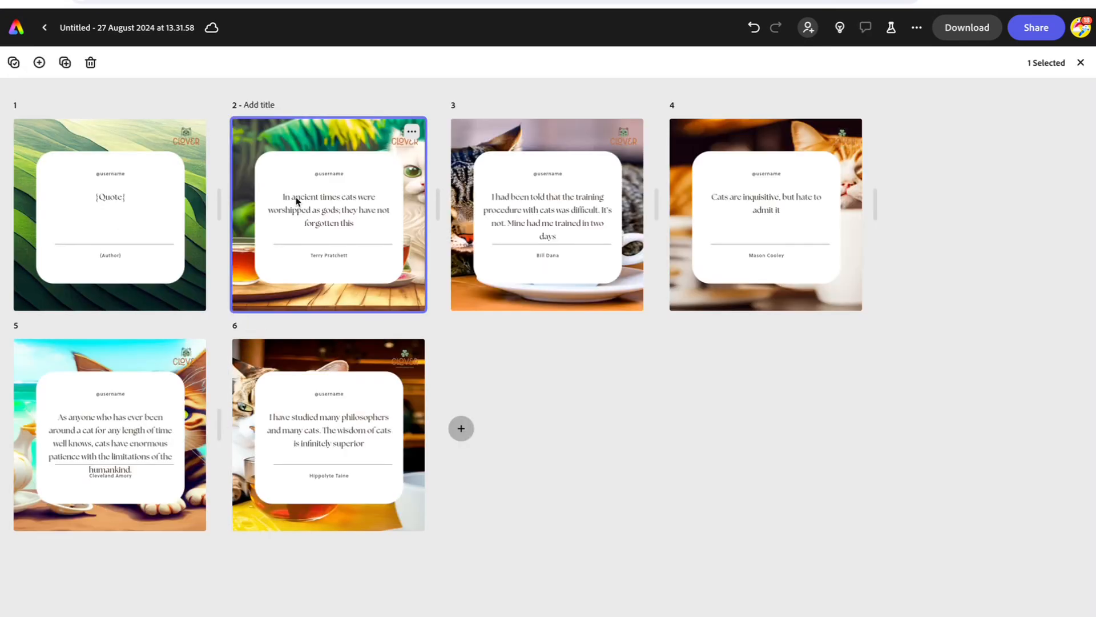
Step: Select the five generated quote pages (2 through 6) and open the Share panel
left_click(475, 236)
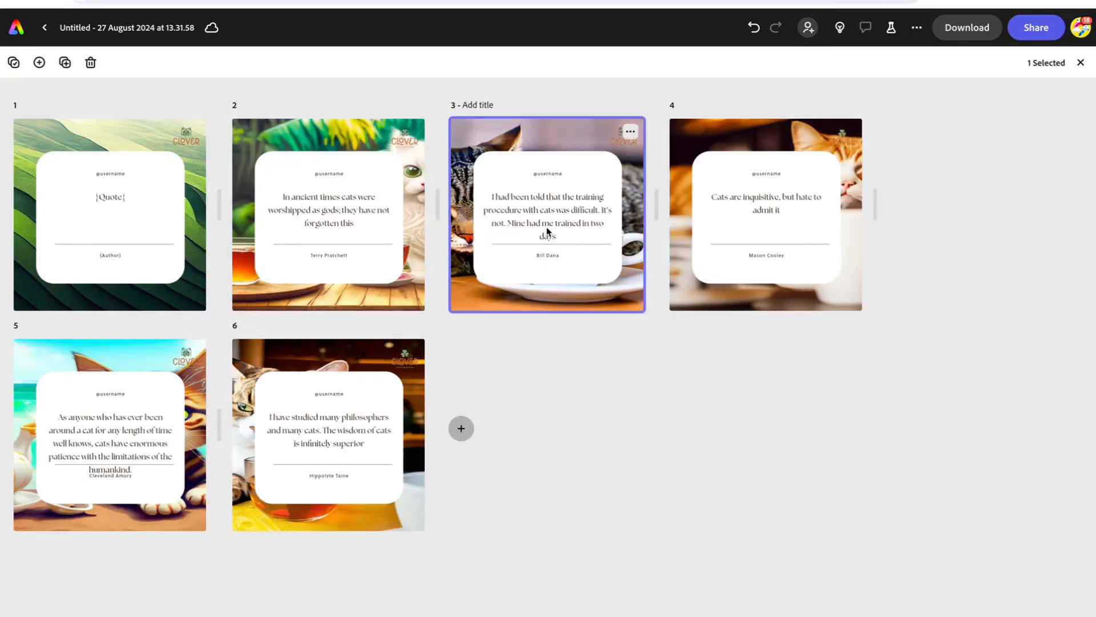
double_click(546, 235)
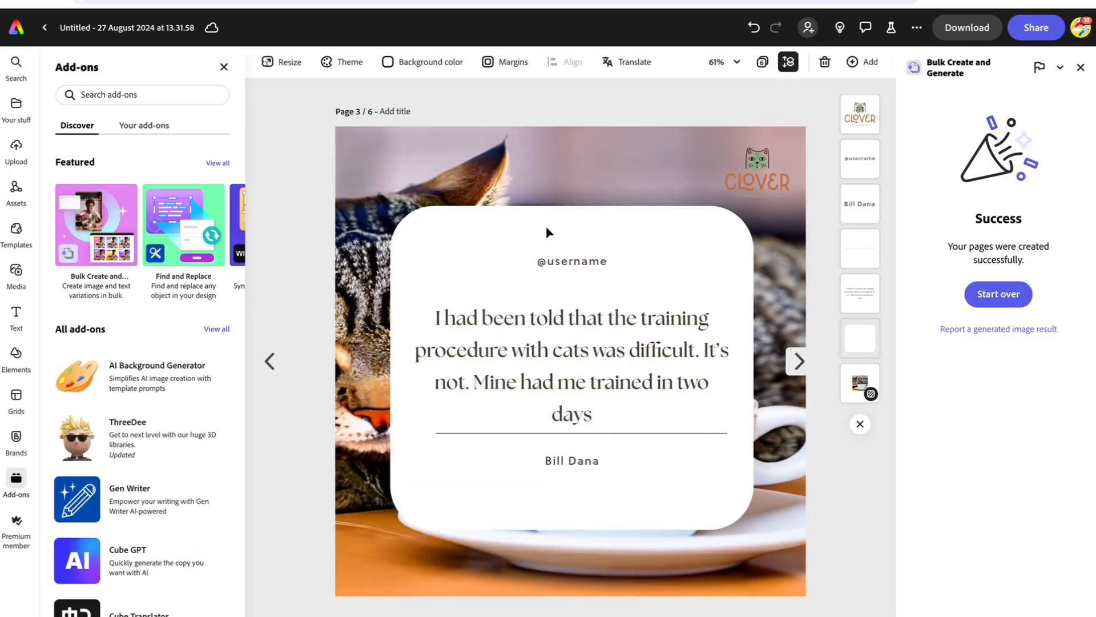
left_click(763, 62)
left_click(244, 132)
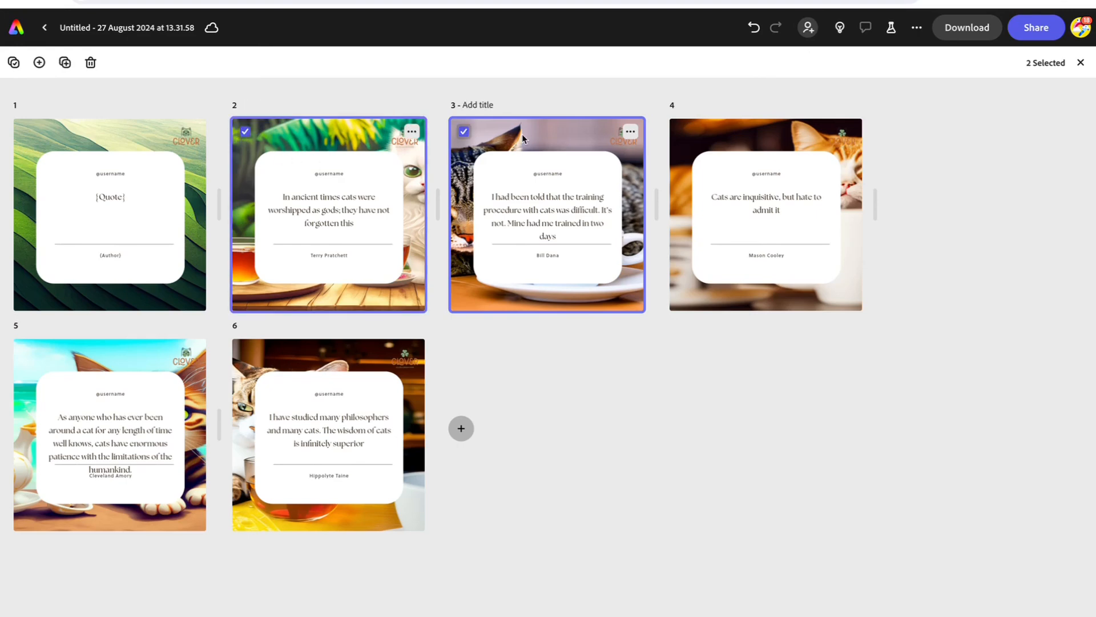
left_click(682, 132)
left_click(26, 352)
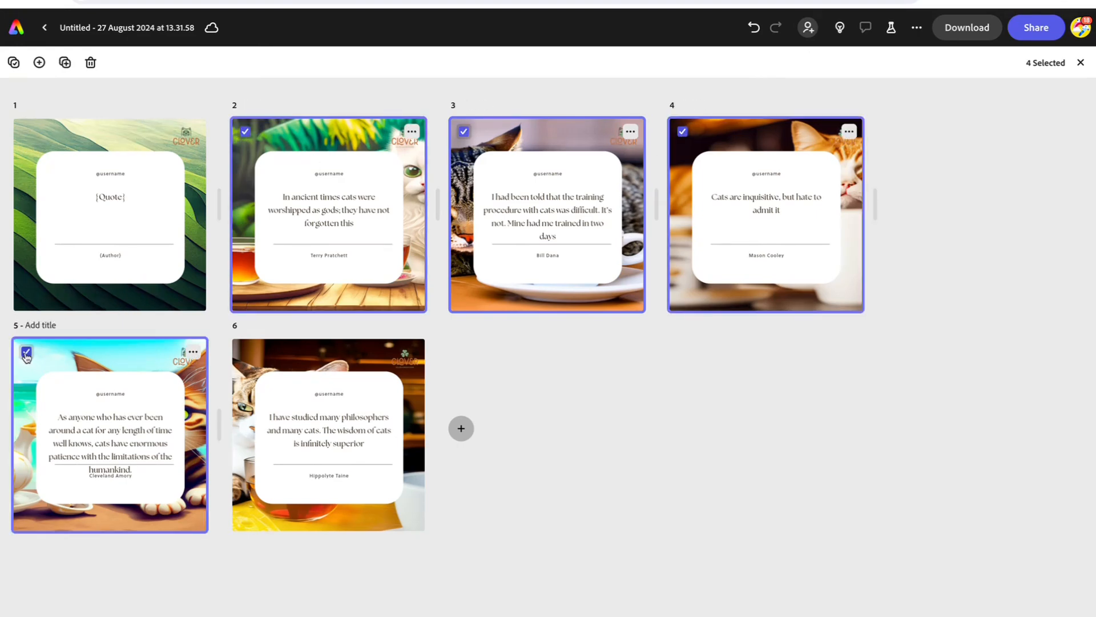
left_click(245, 352)
left_click(1043, 32)
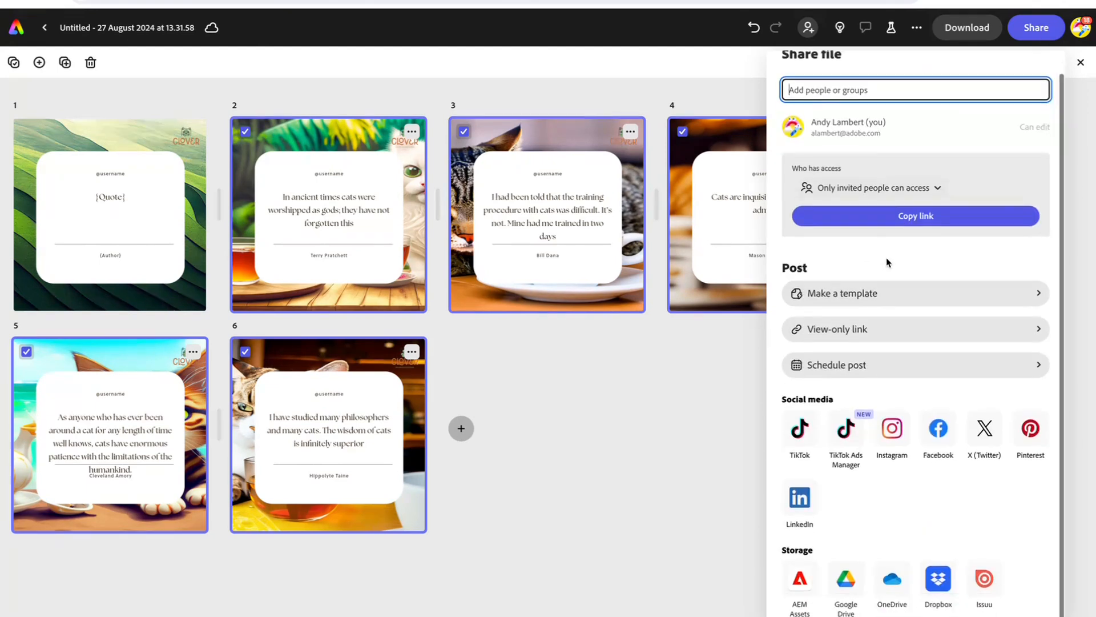
Step: Share the pages to Instagram with the caption #catlife
left_click(892, 429)
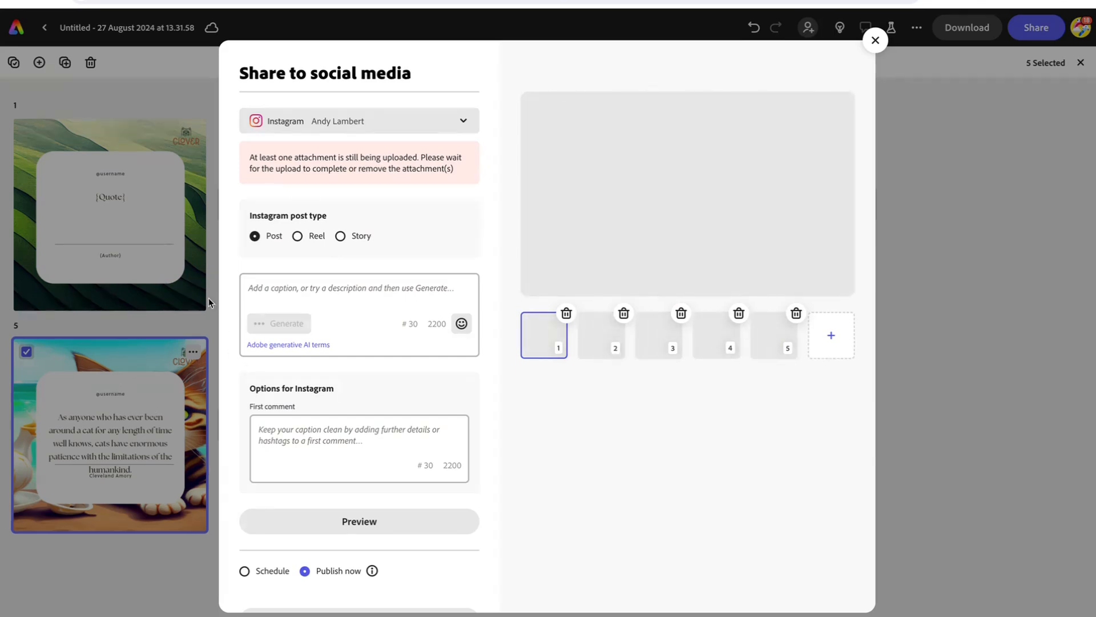
left_click(253, 290)
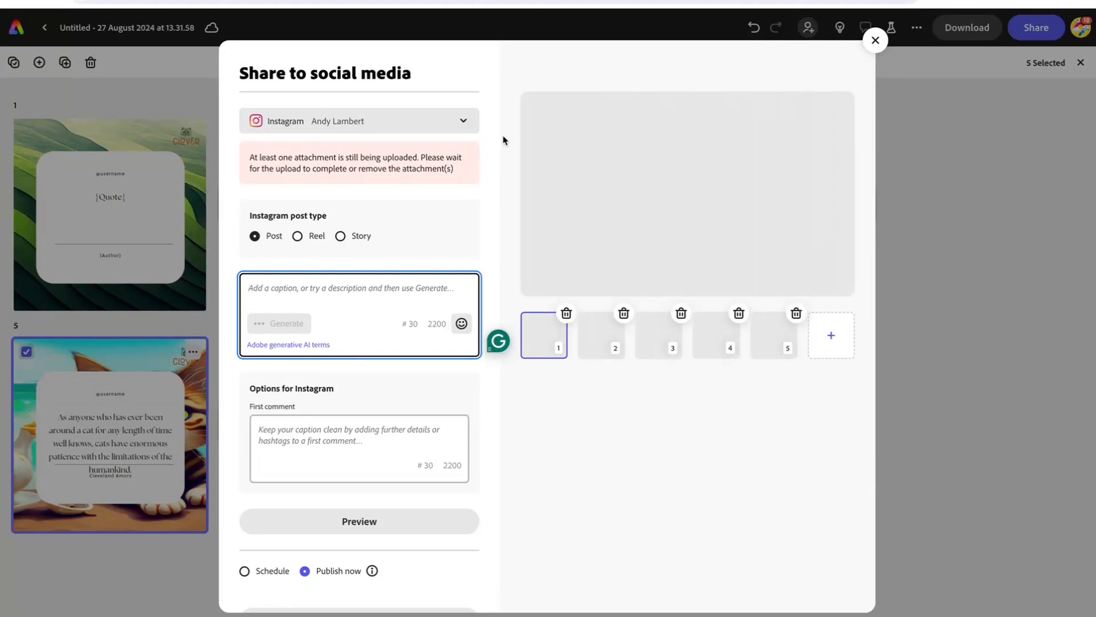
type("#")
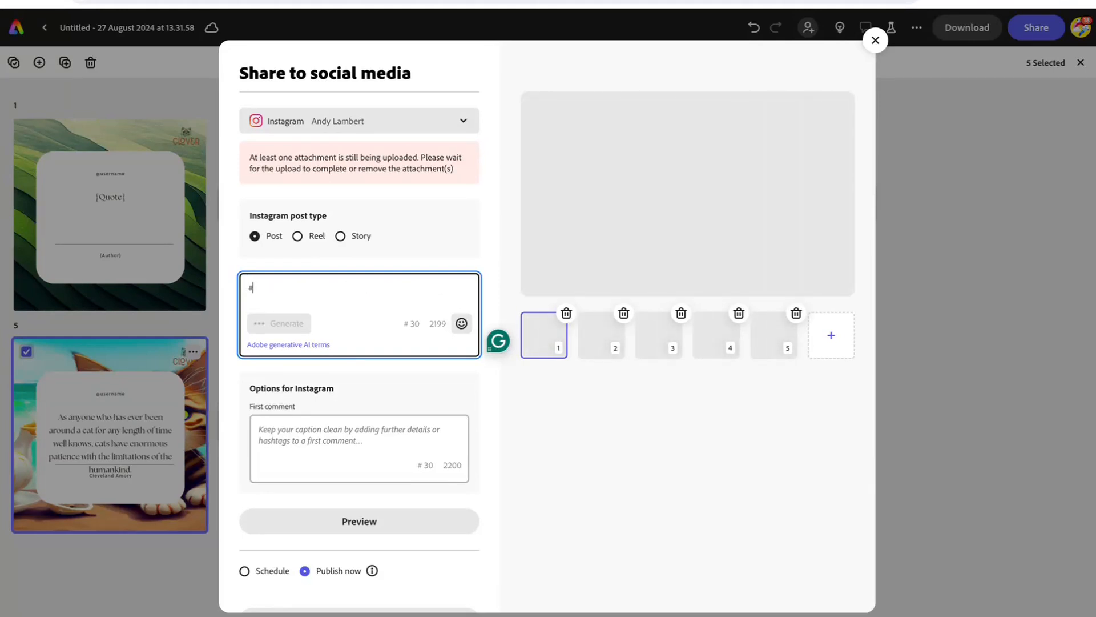
type("cat;lif")
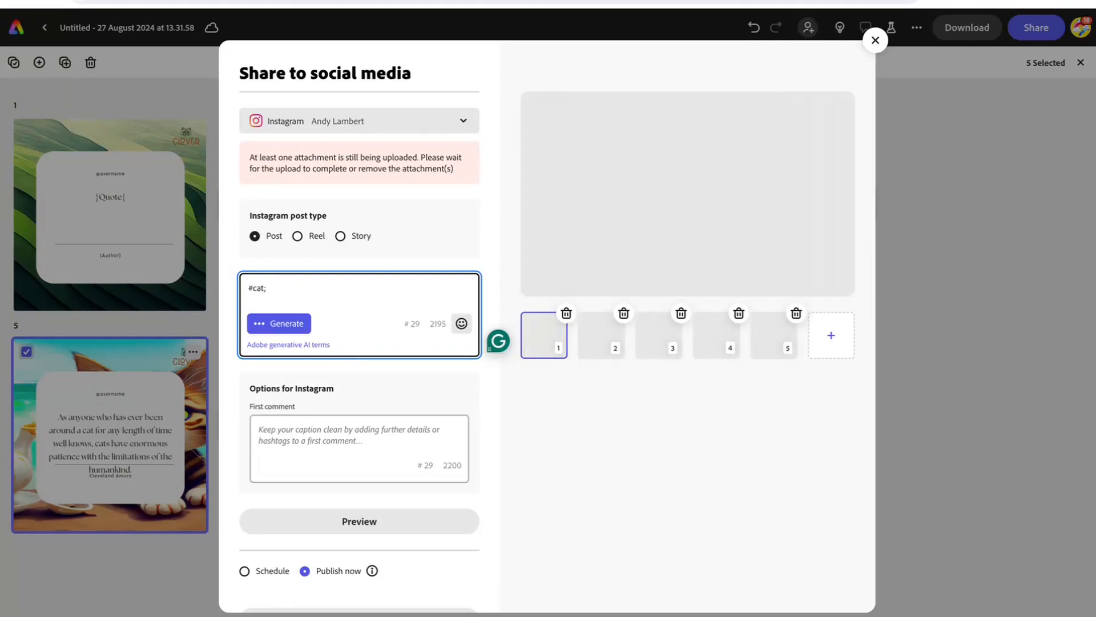
key("BackSpace")
type("life")
left_click(686, 497)
Step: Switch the Instagram post to Schedule and turn on Save as draft
scroll(346, 392, "down", 1)
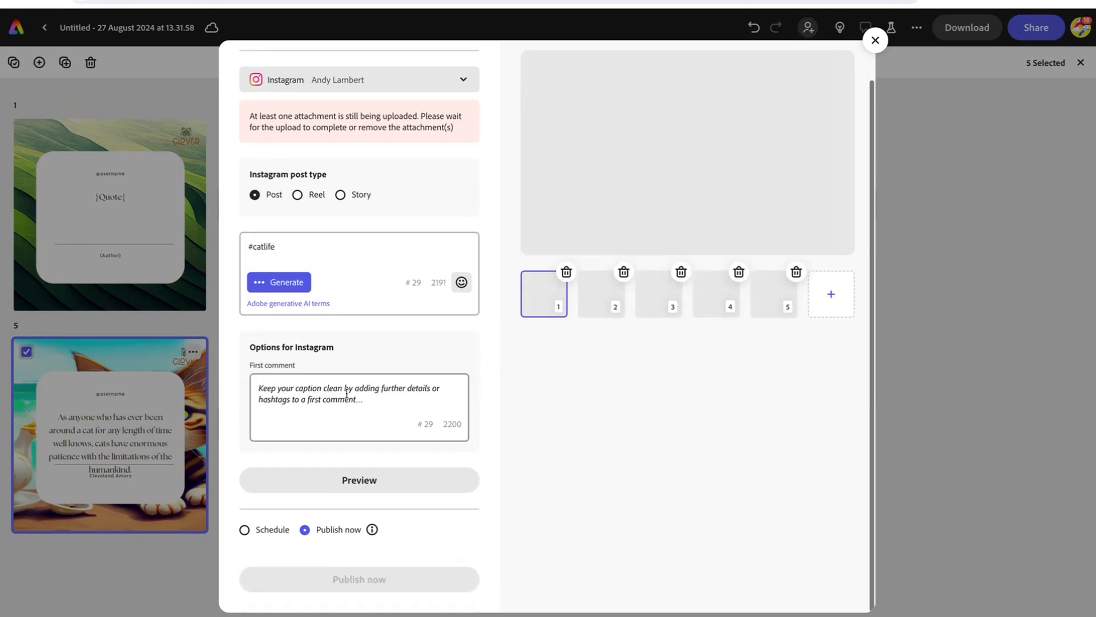
left_click(246, 529)
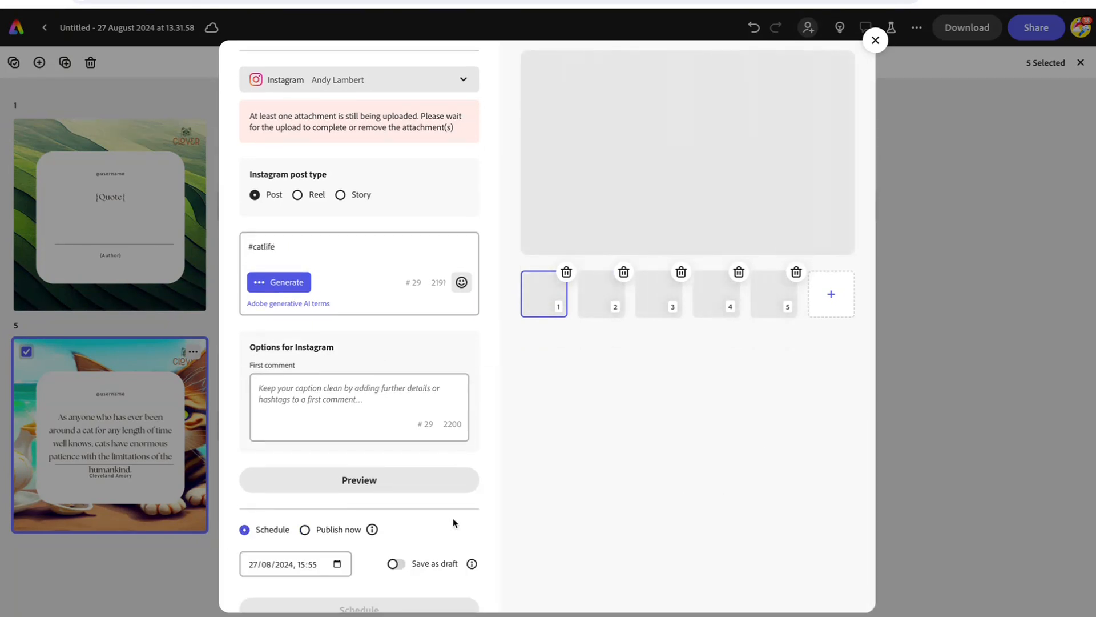
scroll(399, 531, "down", 1)
scroll(472, 380, "up", 2)
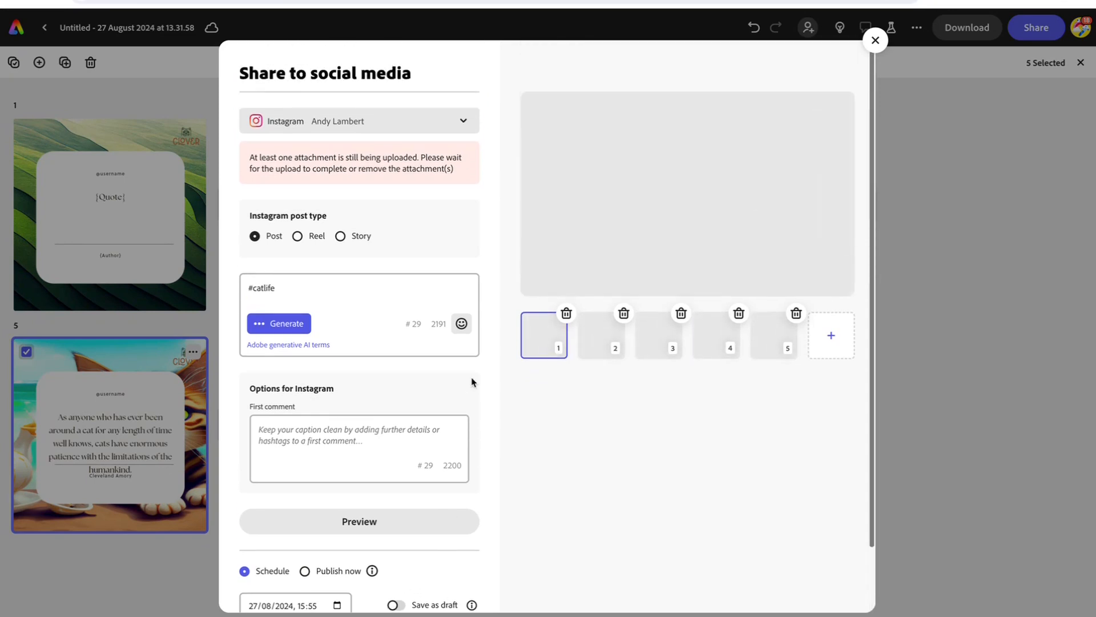
scroll(468, 434, "down", 2)
left_click(394, 533)
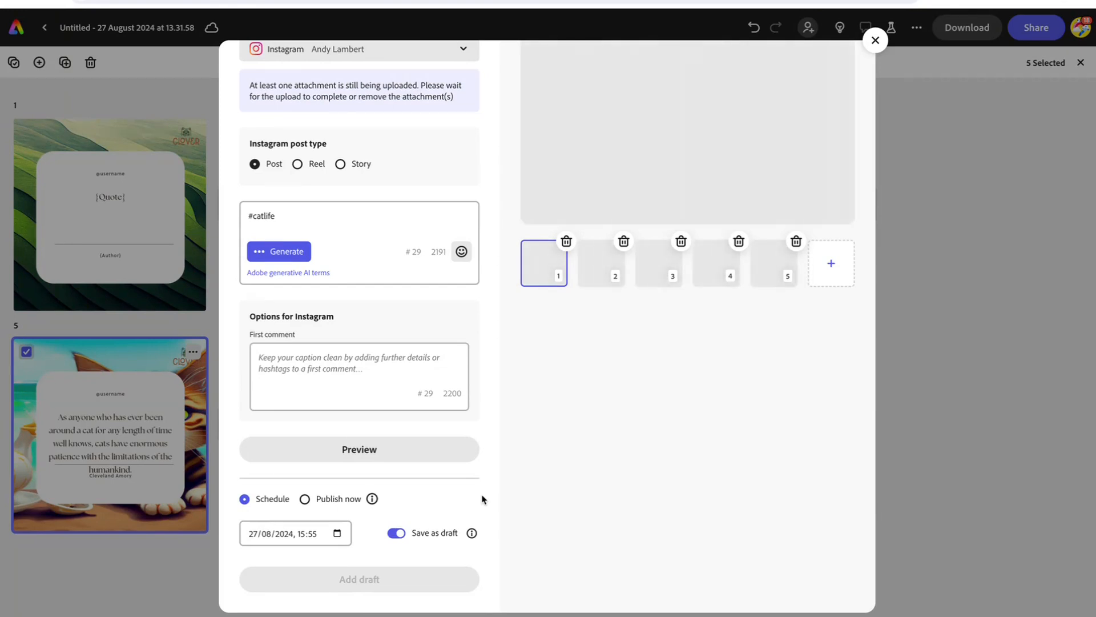
Step: Set the post date to 30 August 2024 and close the sharing window
left_click(337, 534)
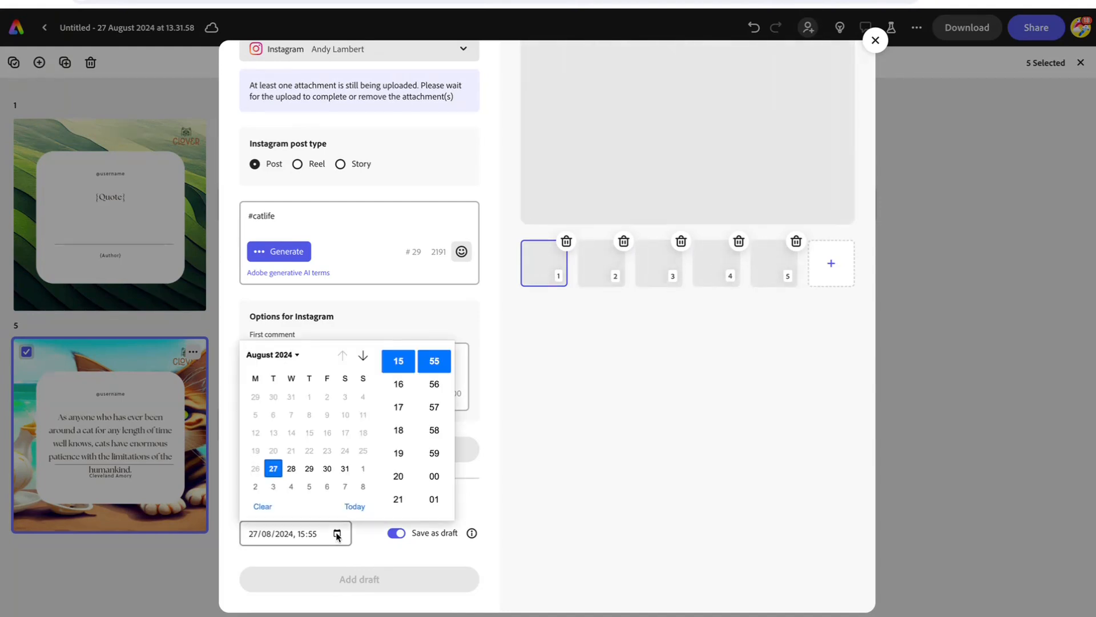
left_click(327, 468)
left_click(531, 465)
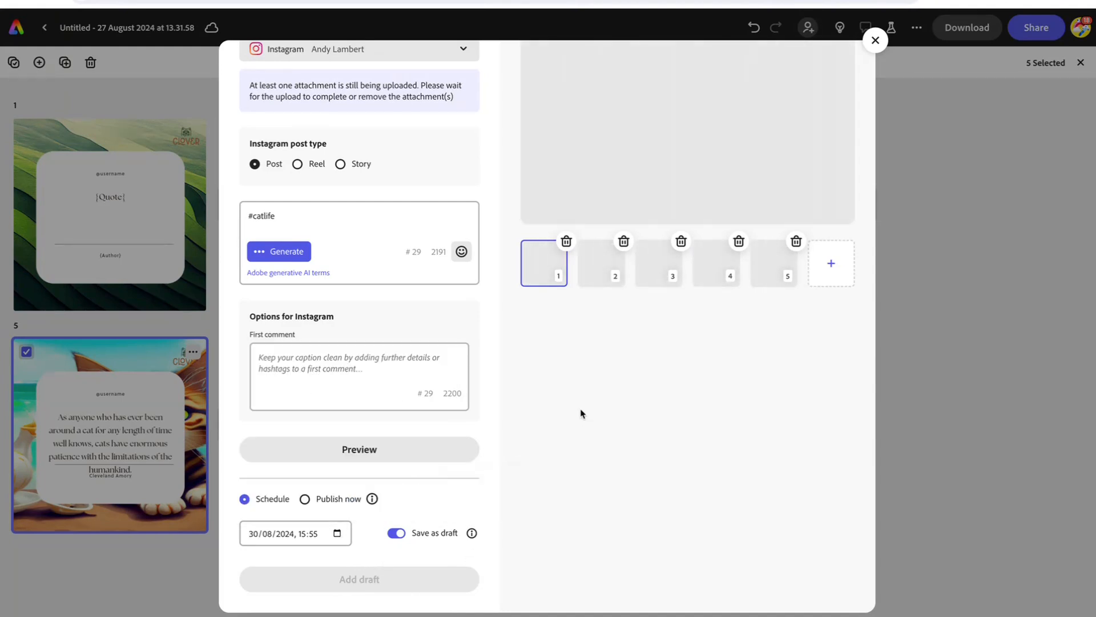
scroll(582, 413, "up", 2)
scroll(451, 440, "down", 2)
left_click(875, 40)
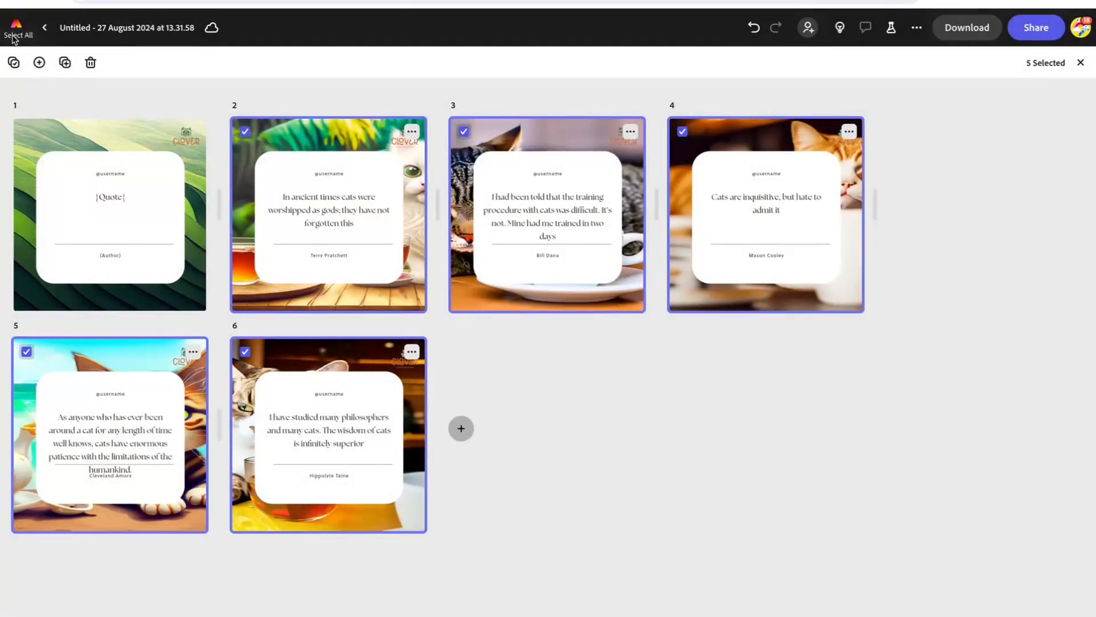
Step: Open the Schedule calendar from Home and scroll to the 25 August week showing the draft
left_click(16, 25)
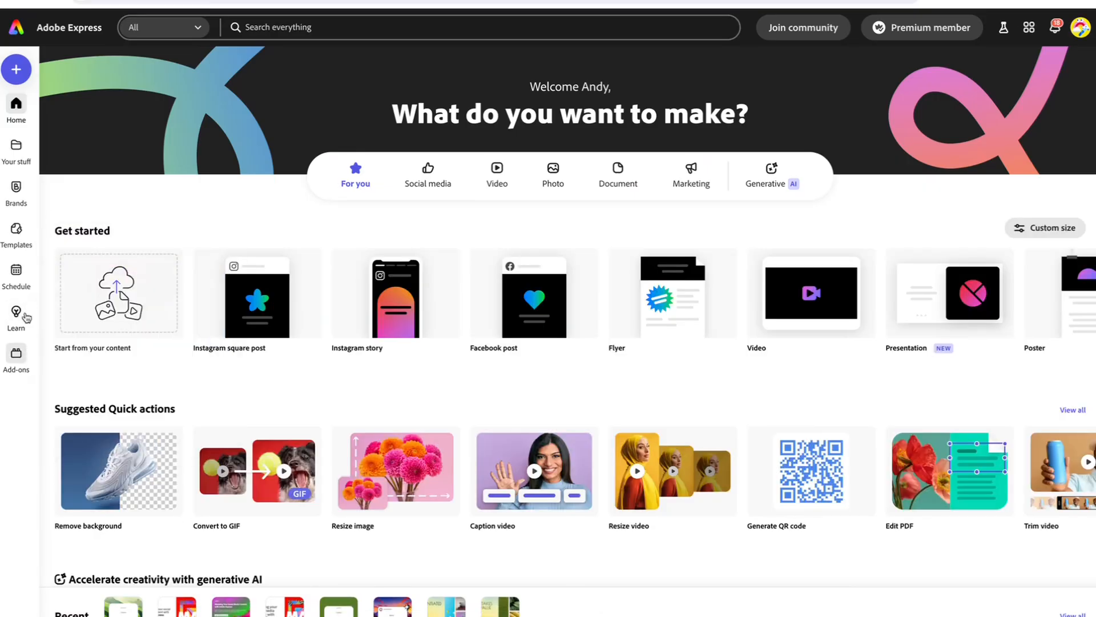
left_click(17, 272)
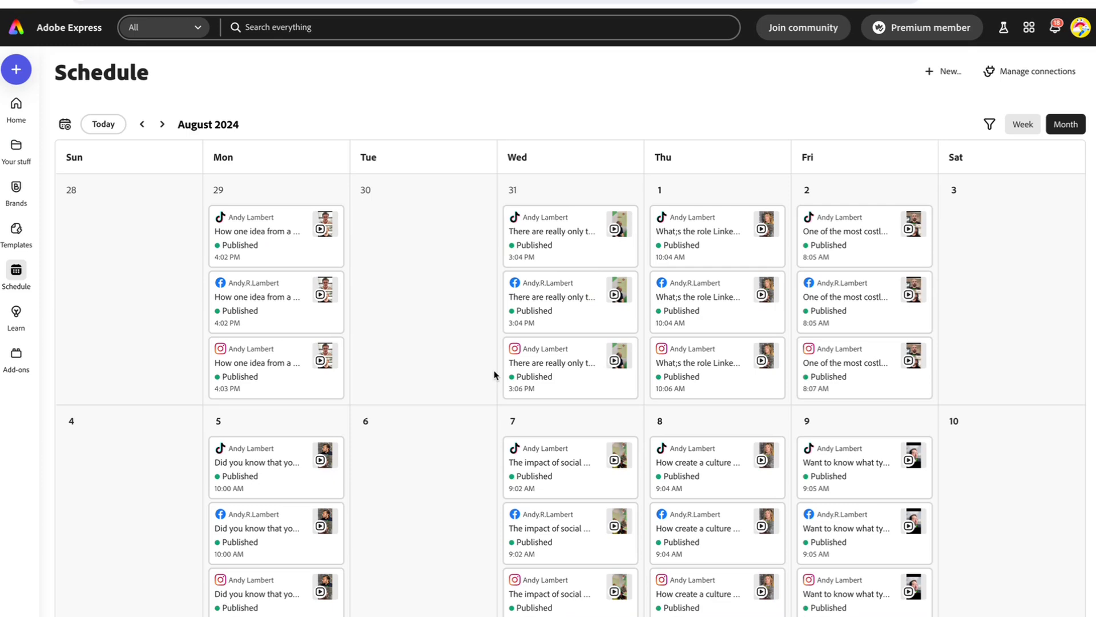
scroll(533, 387, "down", 10)
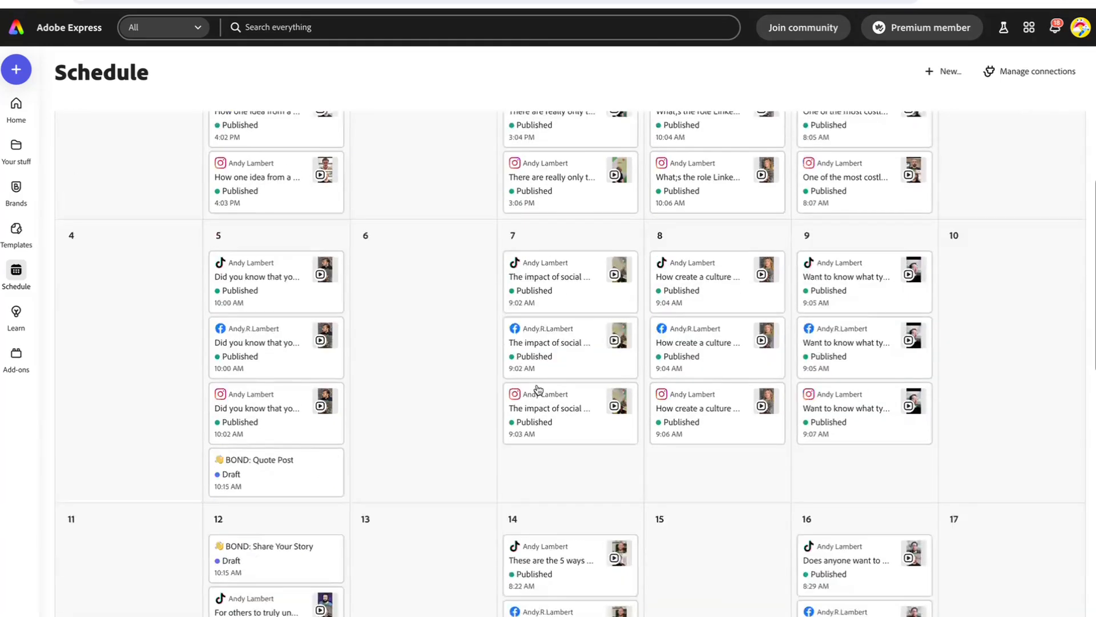
scroll(538, 389, "down", 5)
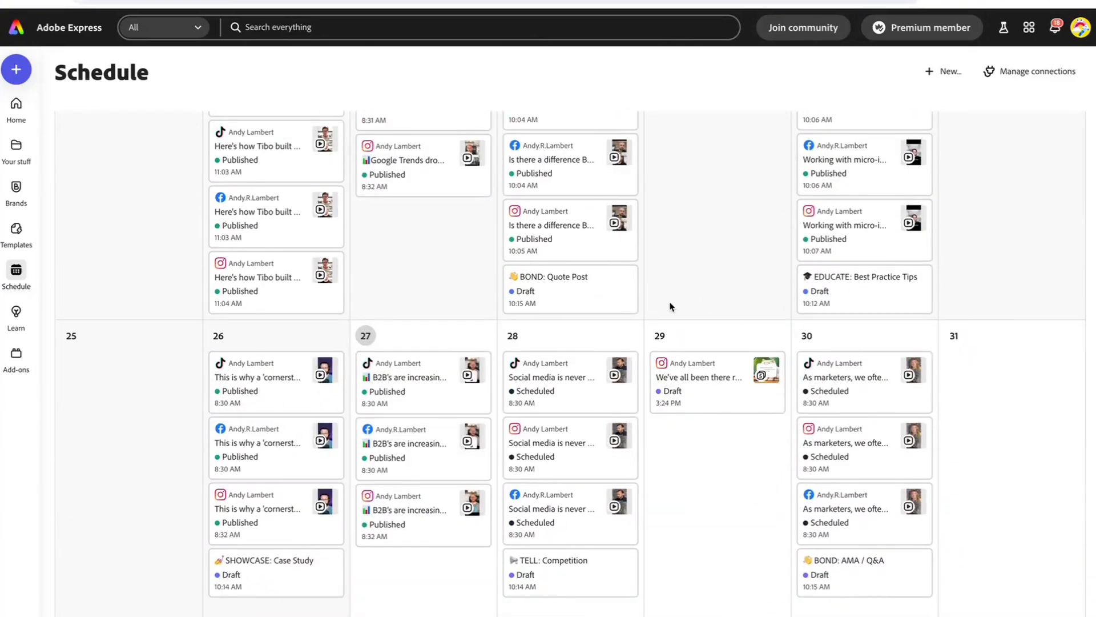
mouse_move(722, 386)
left_click_drag(735, 388, 739, 474)
mouse_move(878, 377)
mouse_move(877, 377)
left_mouse_down()
mouse_move(731, 515)
mouse_move(880, 380)
left_mouse_up()
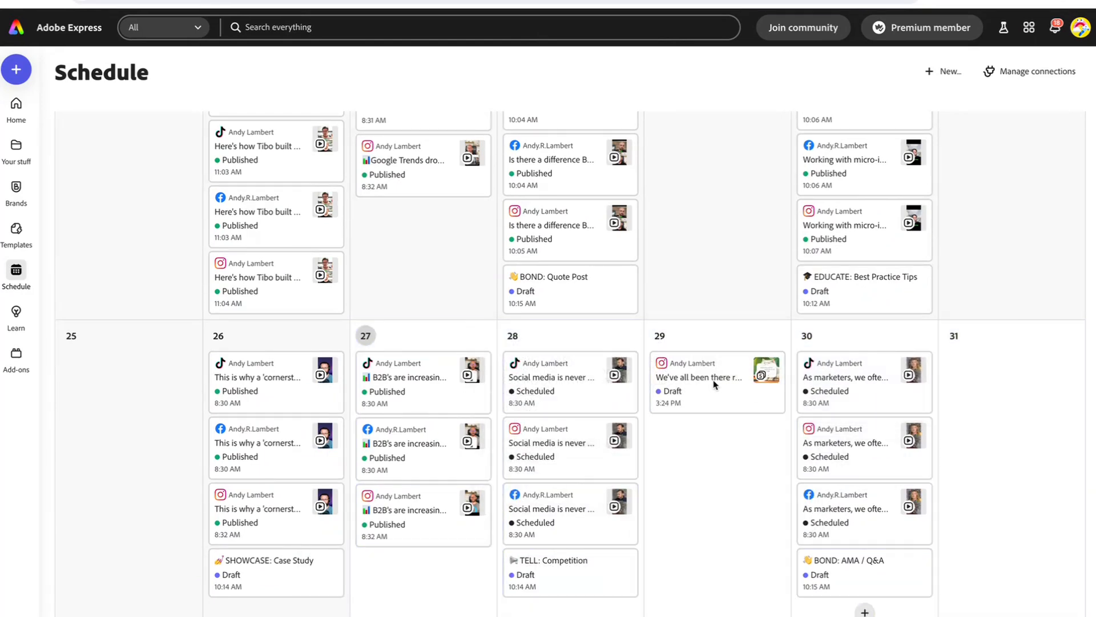